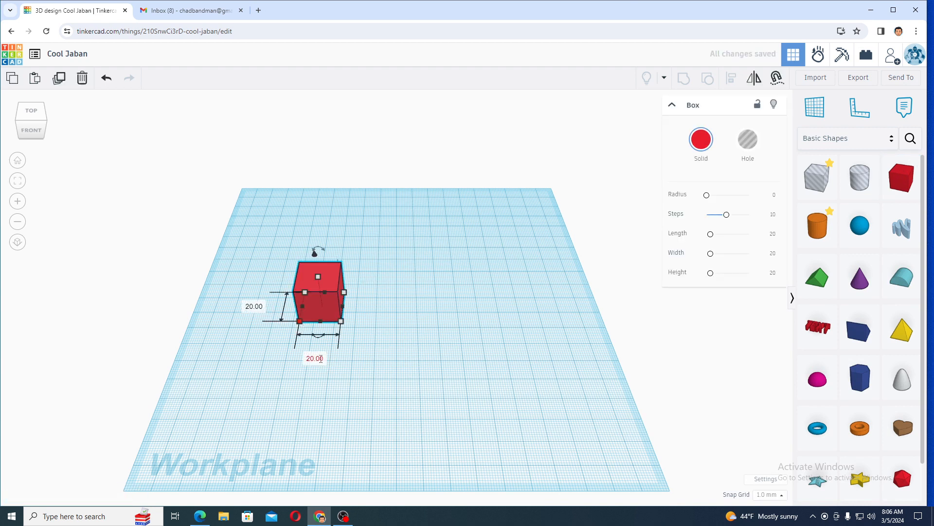
# Resize the red box's footprint to 120 mm long by 50 mm deep
pyautogui.click(322, 359)
pyautogui.write('120')
pyautogui.press('Tab')
pyautogui.write('50')
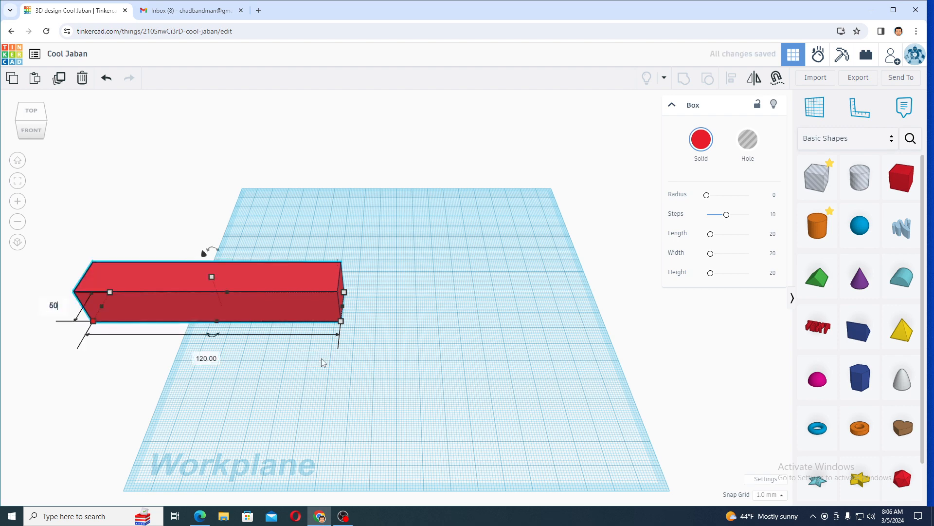
pyautogui.press('Return')
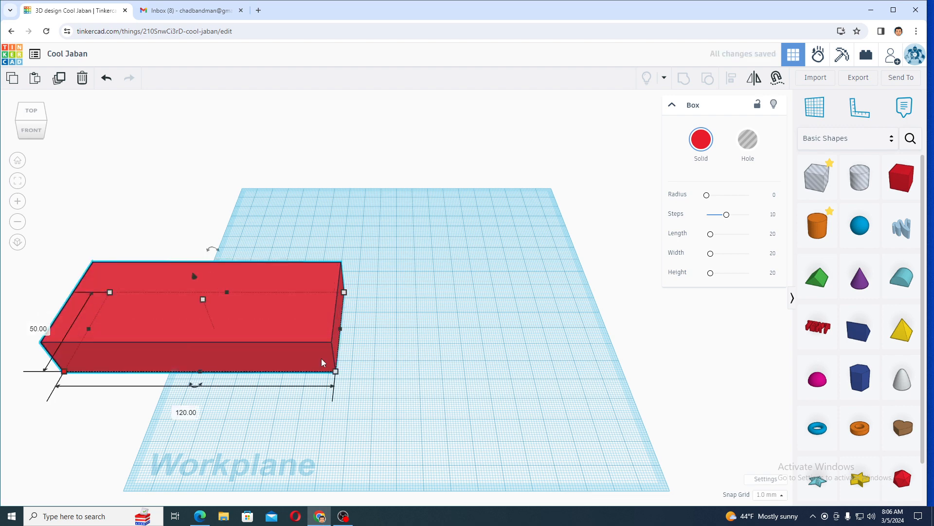
# Move the box about 80 mm to the right so it lies entirely on the workplane
pyautogui.hotkey('shift', 'Right')
pyautogui.hotkey('shift', 'Right')
pyautogui.hotkey('shift', 'Right')
pyautogui.hotkey('shift', 'Right')
pyautogui.hotkey('shift', 'Right')
pyautogui.hotkey('shift', 'Right')
pyautogui.hotkey('shift', 'Right')
pyautogui.hotkey('shift', 'Right')
pyautogui.hotkey('shift', 'Right')
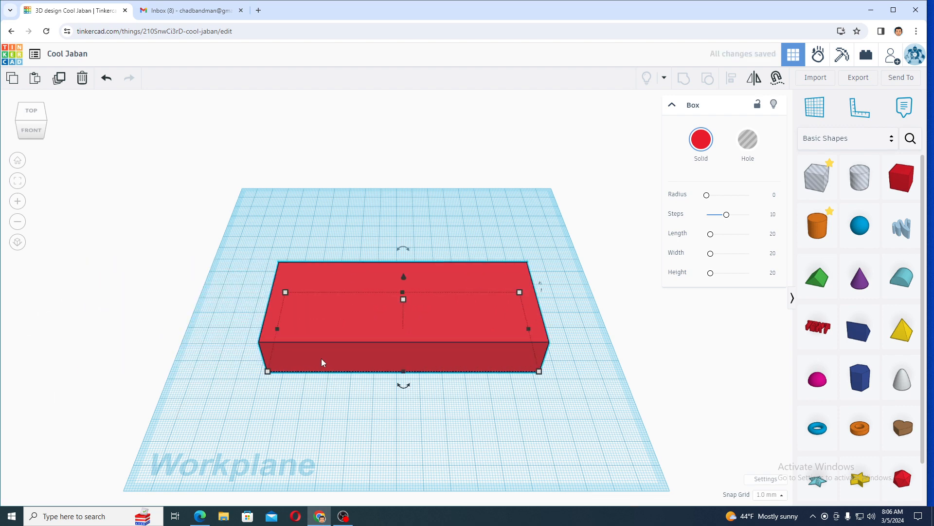
pyautogui.hotkey('shift', 'Left')
# Check the plate thickness in the reference drawing and set the box's height to 10 mm
pyautogui.hotkey('ctrl', 'Tab')
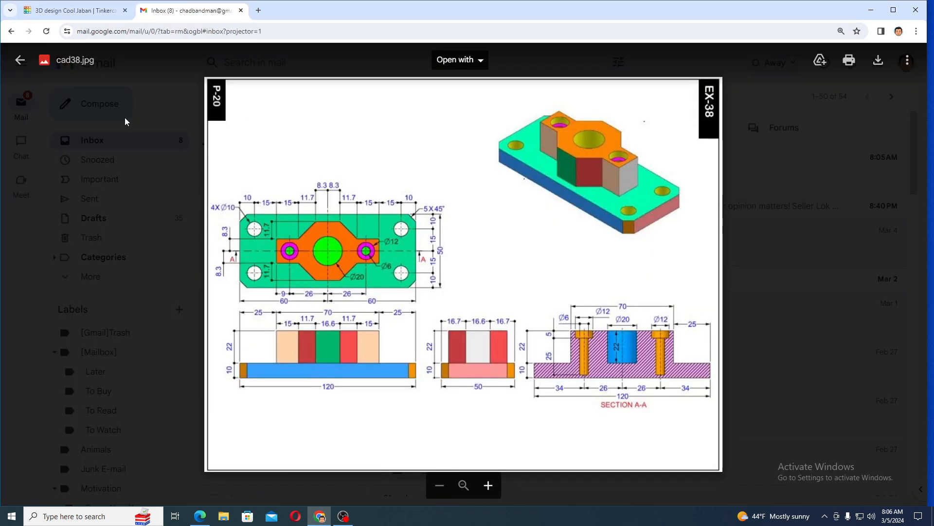
pyautogui.hotkey('ctrl', 'Tab')
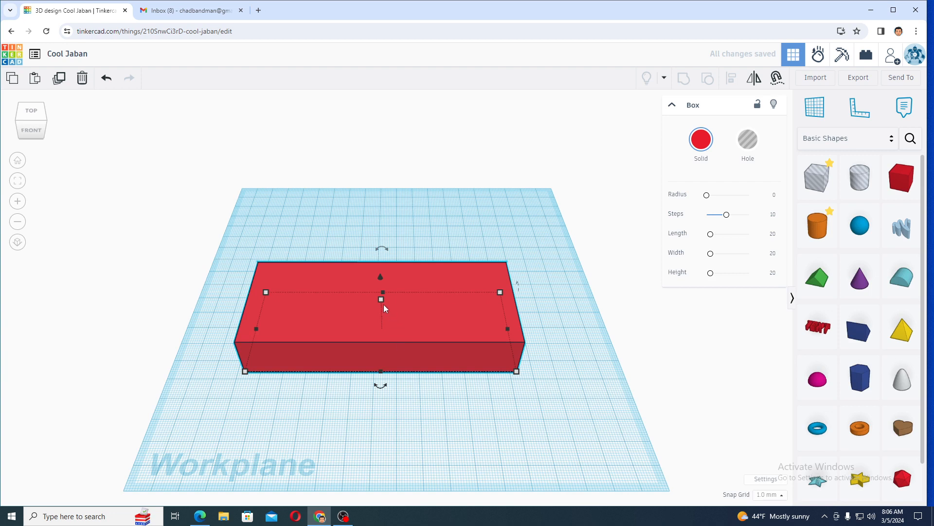
pyautogui.click(421, 316)
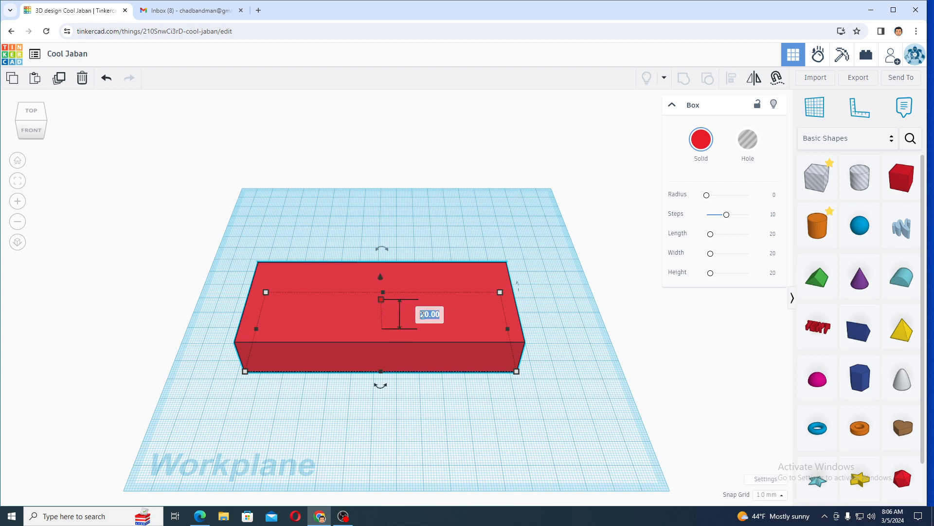
pyautogui.write('10')
pyautogui.press('Return')
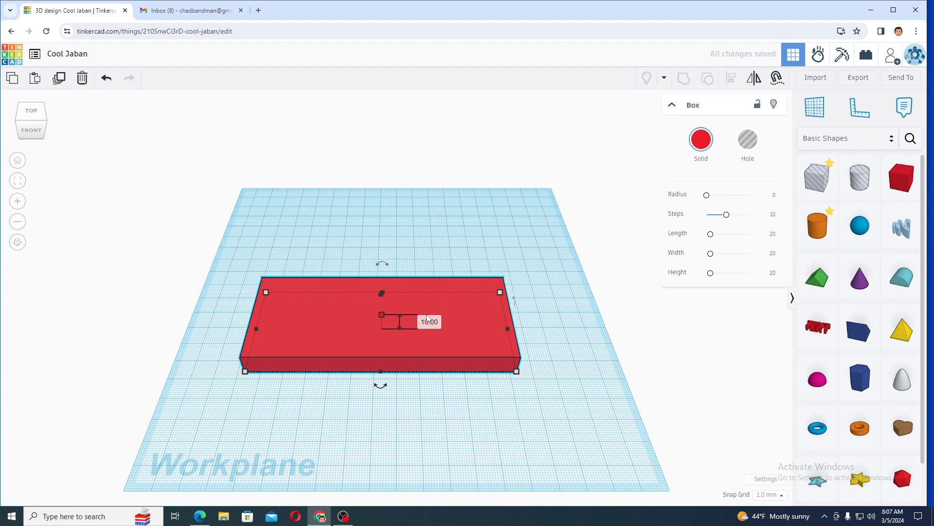
# Place a polygon on the workplane in front of the red plate and consult the reference drawing for its shape
pyautogui.click(854, 376)
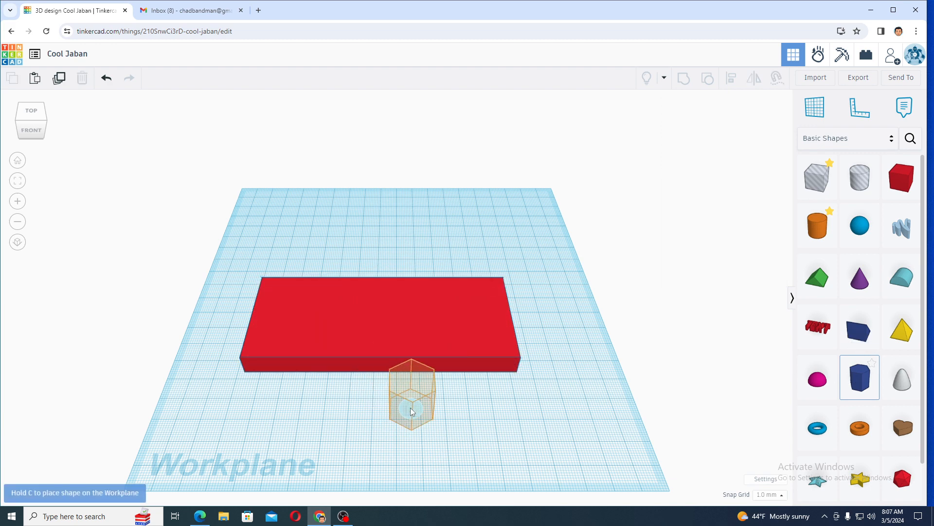
pyautogui.click(410, 408)
pyautogui.click(170, 11)
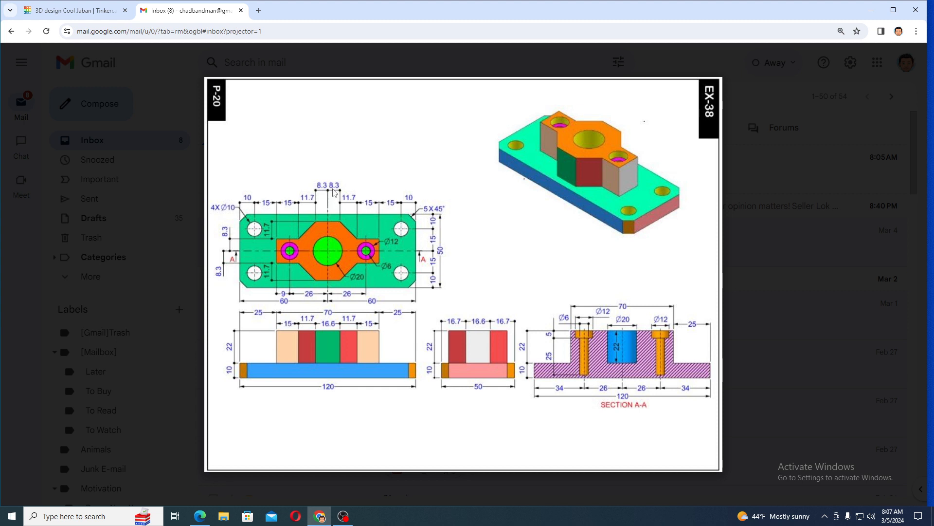
pyautogui.click(83, 7)
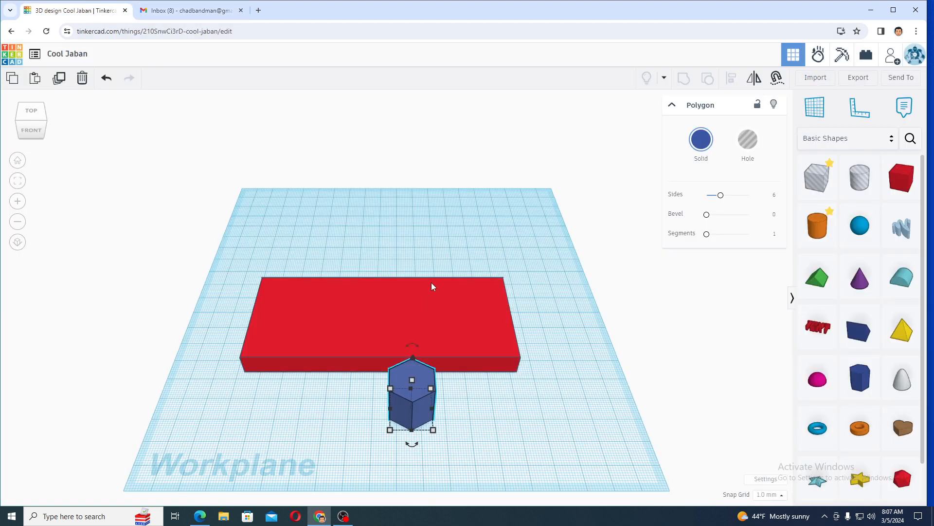
# Change the polygon to 8 sides
pyautogui.click(31, 111)
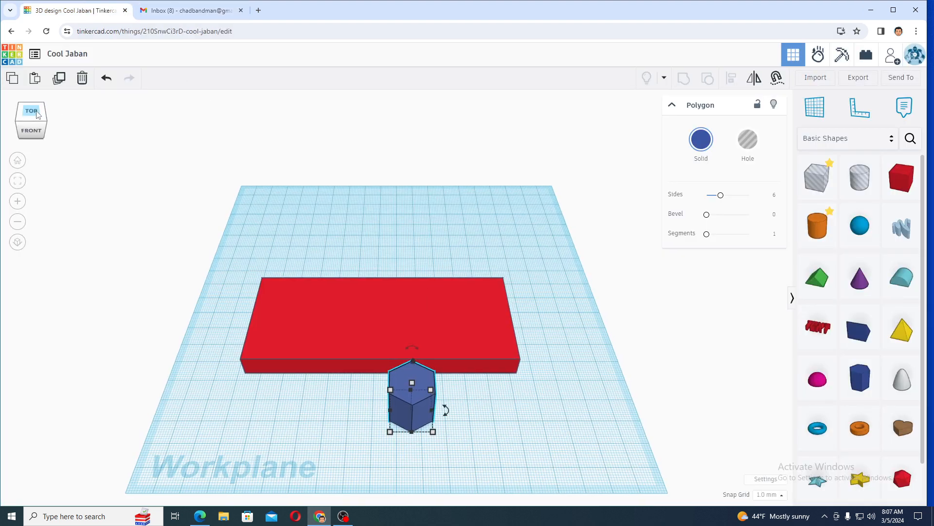
pyautogui.click(16, 243)
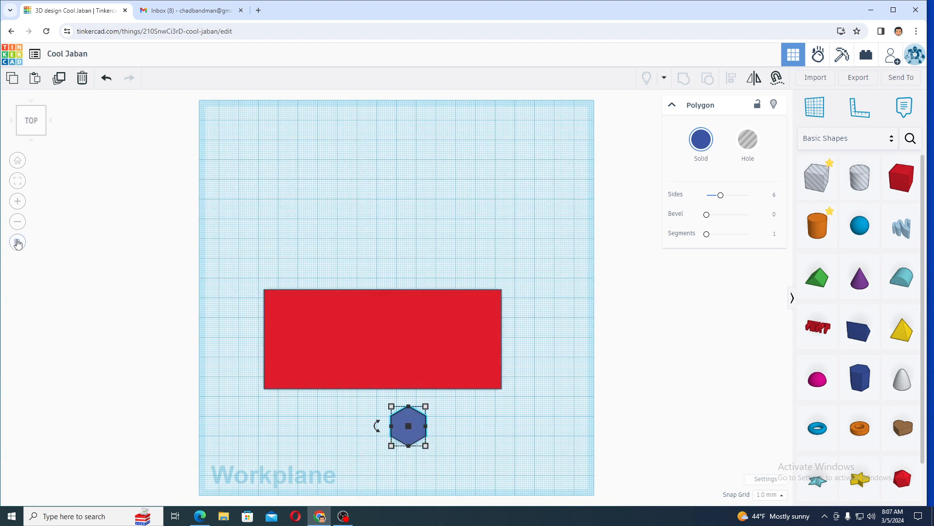
pyautogui.click(20, 182)
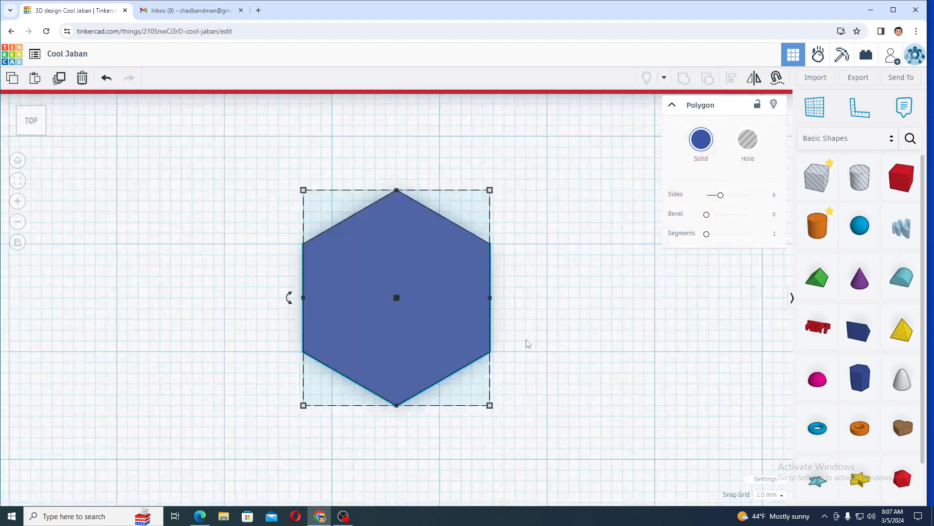
pyautogui.click(765, 194)
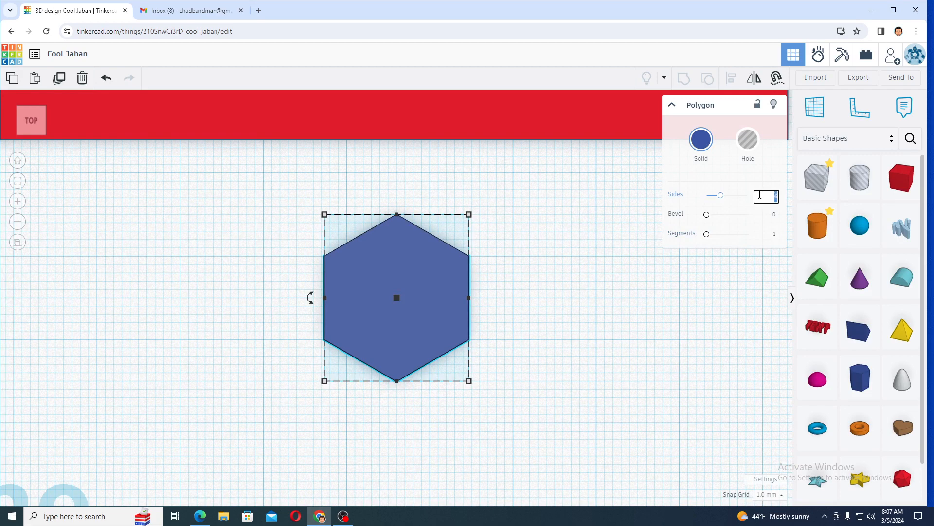
pyautogui.write('8')
pyautogui.press('Return')
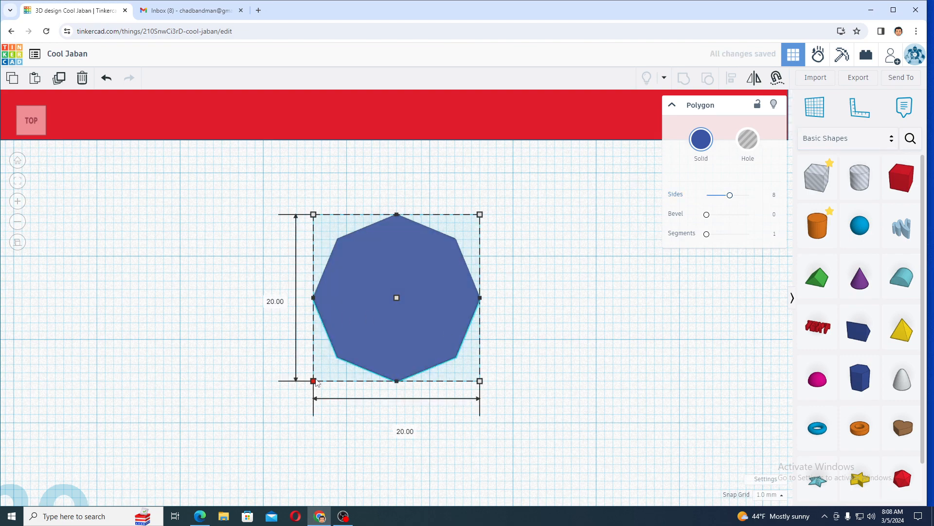
# Open Calculator over the cad38.jpg drawing, narrowed and placed so the plan view's dimensions stay readable
pyautogui.click(164, 8)
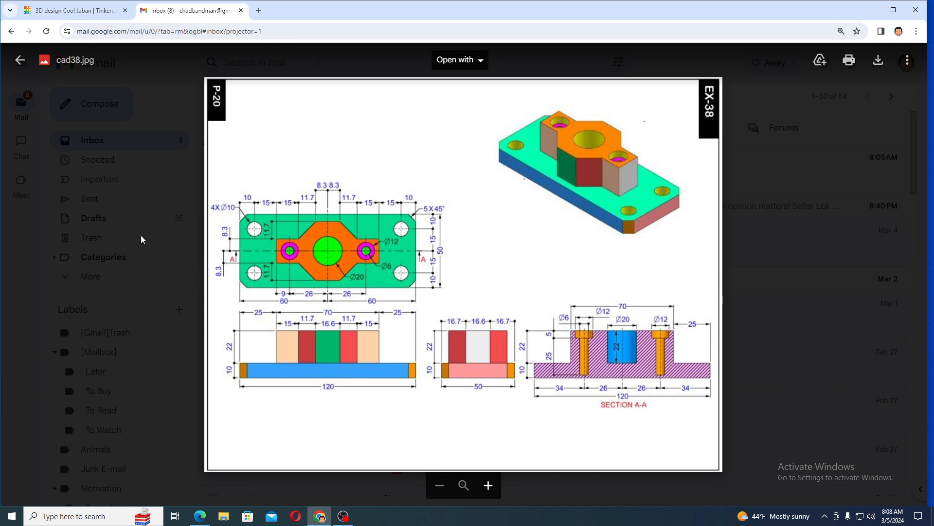
pyautogui.click(125, 515)
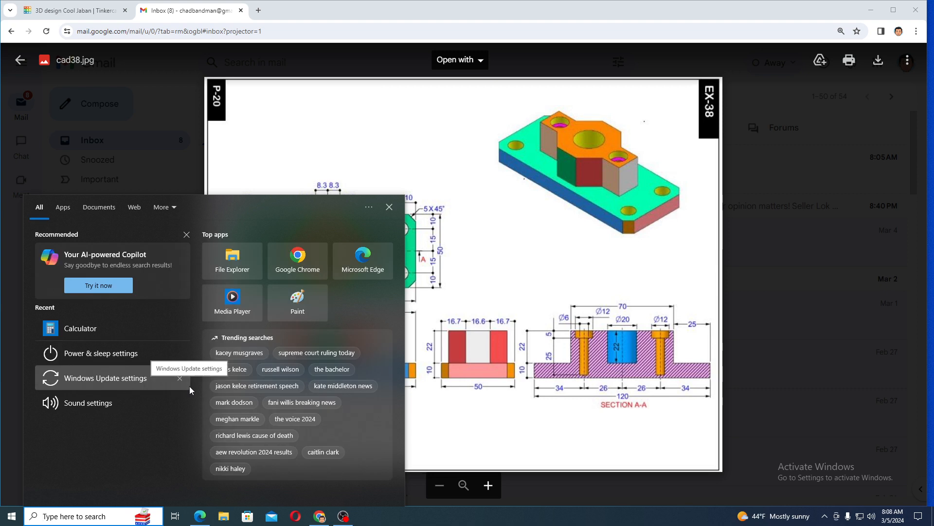
pyautogui.write('cal')
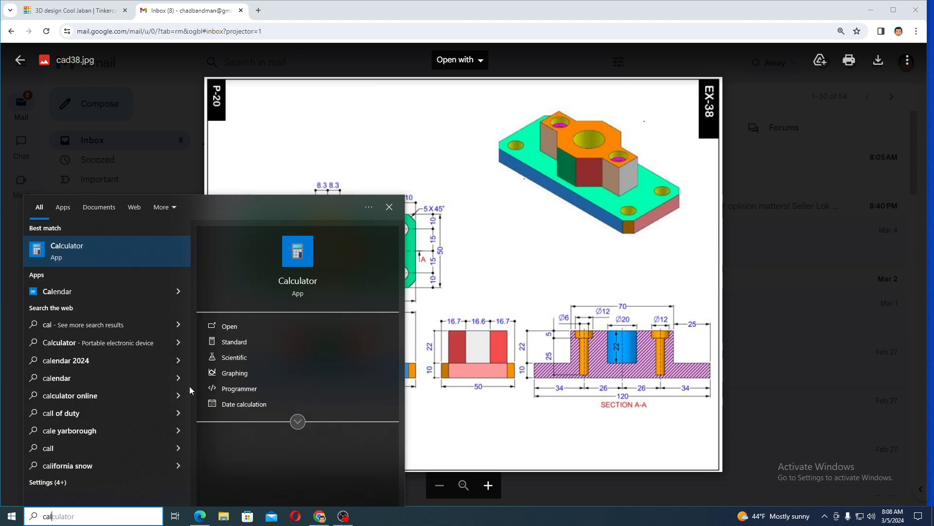
pyautogui.click(245, 325)
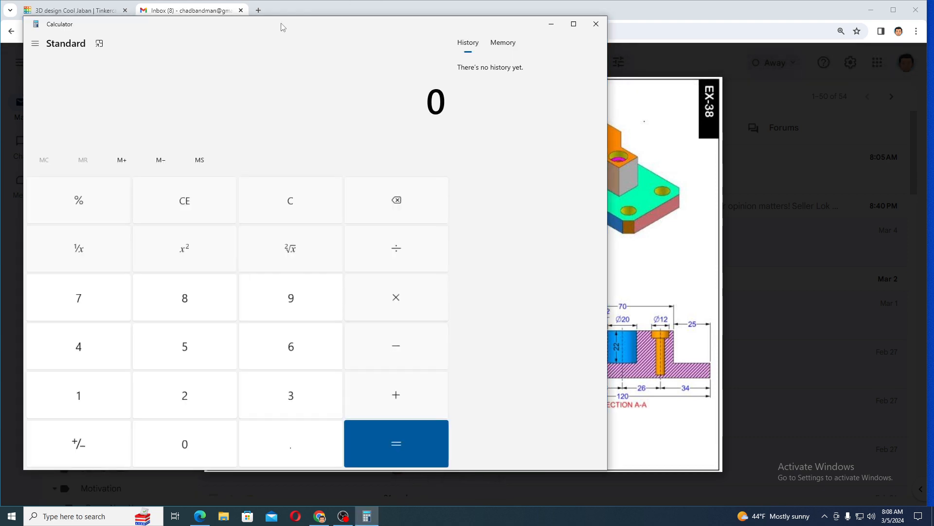
pyautogui.moveTo(287, 25); pyautogui.dragTo(533, 48)
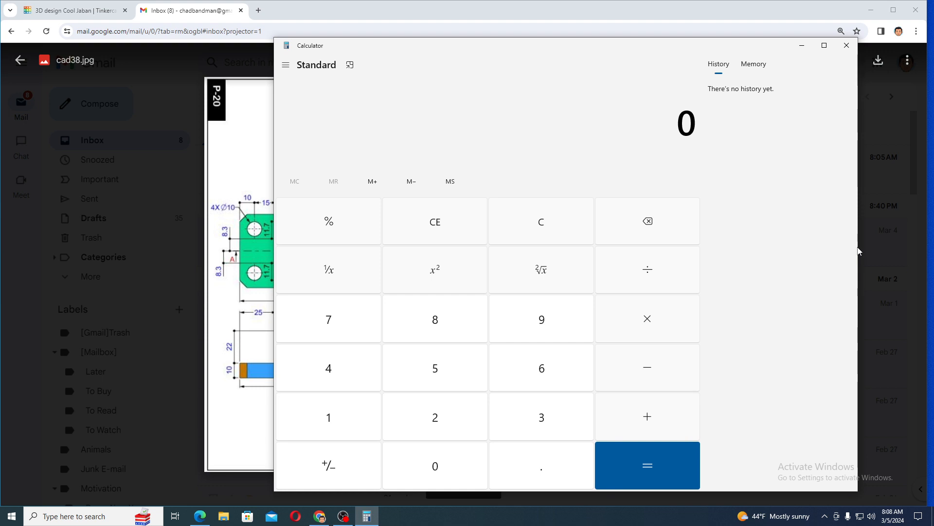
pyautogui.moveTo(859, 251); pyautogui.dragTo(586, 248)
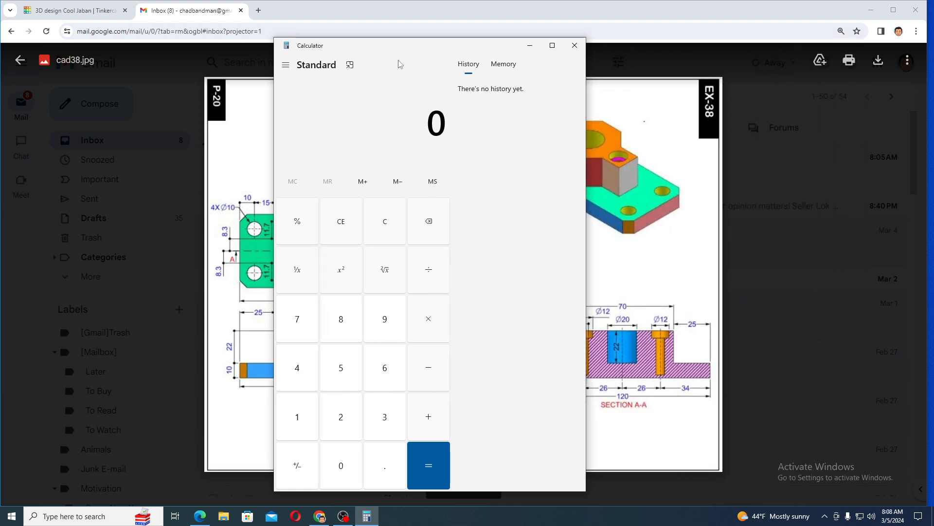
pyautogui.moveTo(399, 64); pyautogui.dragTo(588, 51)
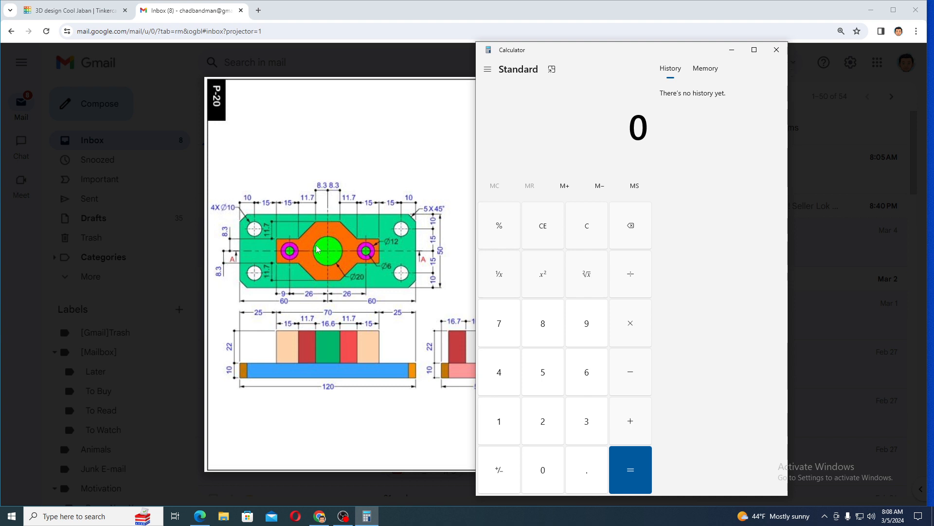
# Calculate the octagon's overall width by adding 11.7 + 11.7 + 8.3 + 8.3
pyautogui.click(500, 433)
pyautogui.click(500, 429)
pyautogui.click(583, 478)
pyautogui.click(497, 334)
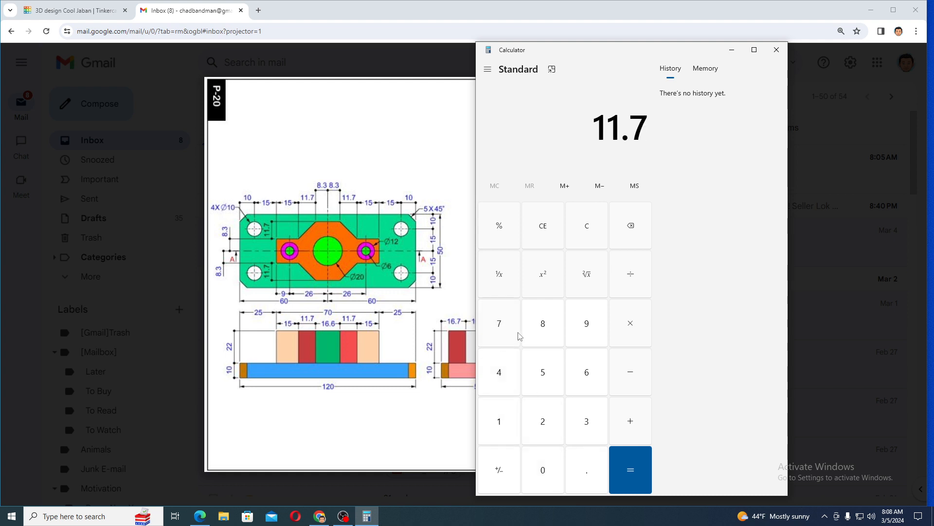
pyautogui.click(638, 425)
pyautogui.click(504, 431)
pyautogui.click(504, 432)
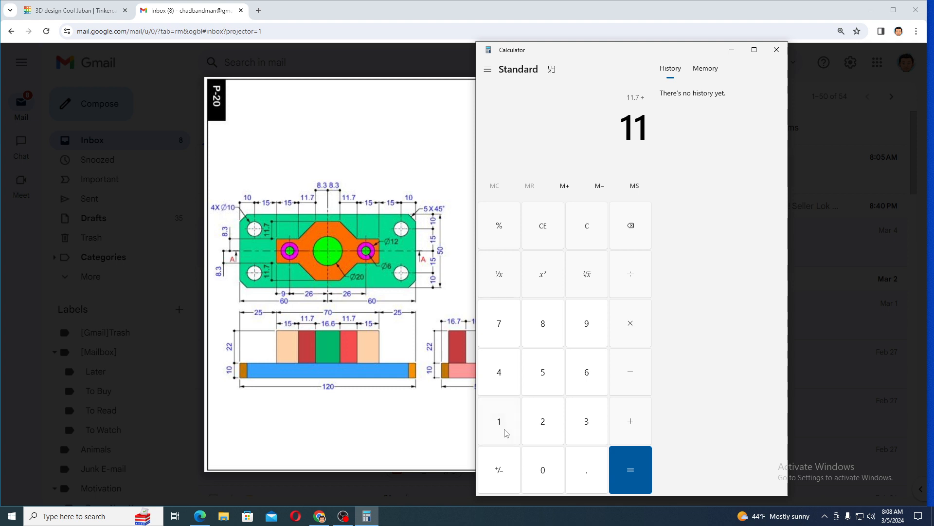
pyautogui.click(581, 475)
pyautogui.click(498, 337)
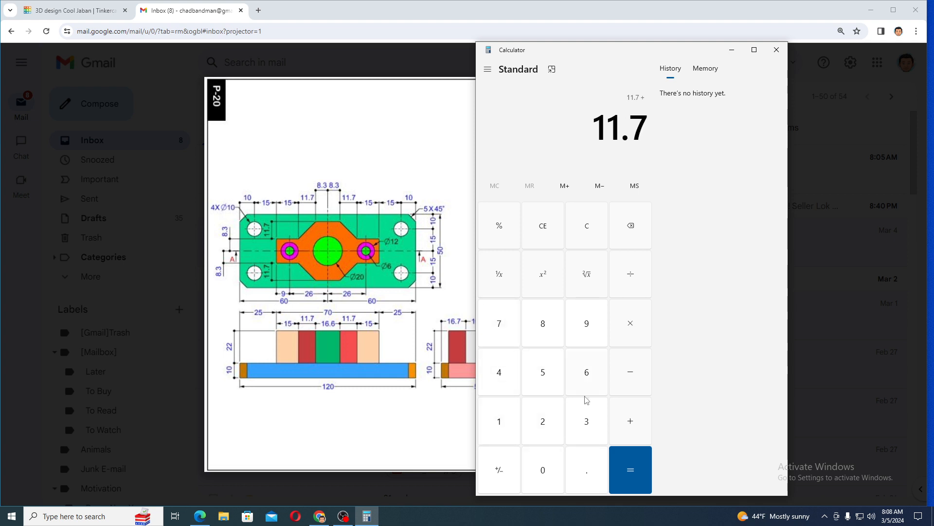
pyautogui.click(632, 426)
pyautogui.click(548, 340)
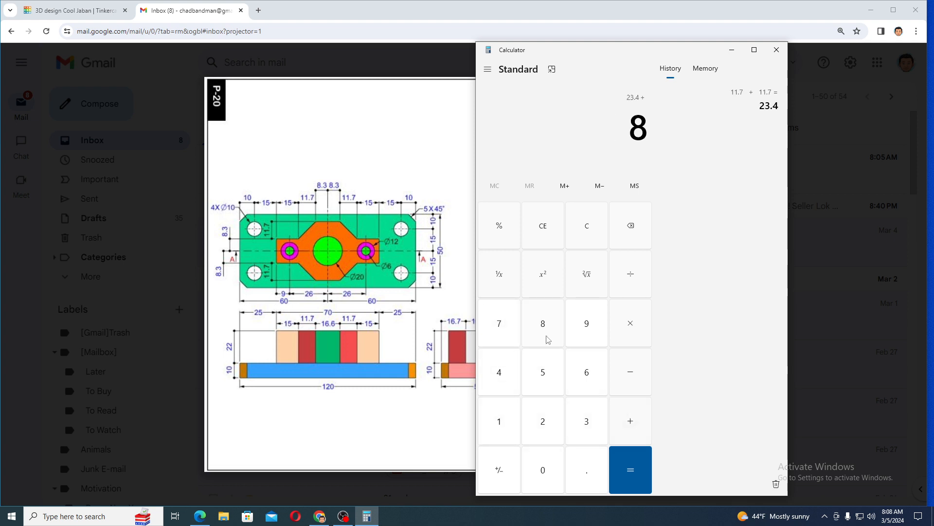
pyautogui.click(588, 475)
pyautogui.click(591, 434)
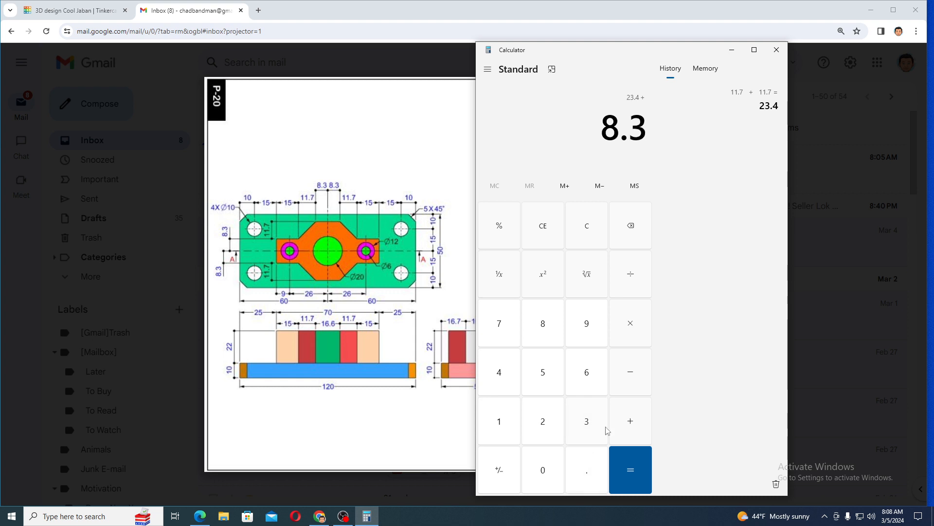
pyautogui.click(631, 425)
pyautogui.click(544, 328)
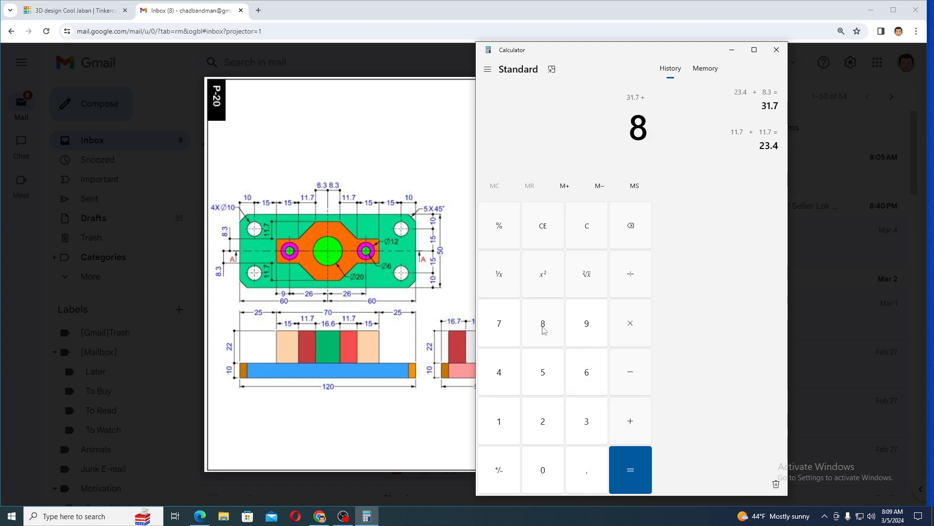
pyautogui.click(588, 471)
pyautogui.click(591, 431)
pyautogui.click(624, 461)
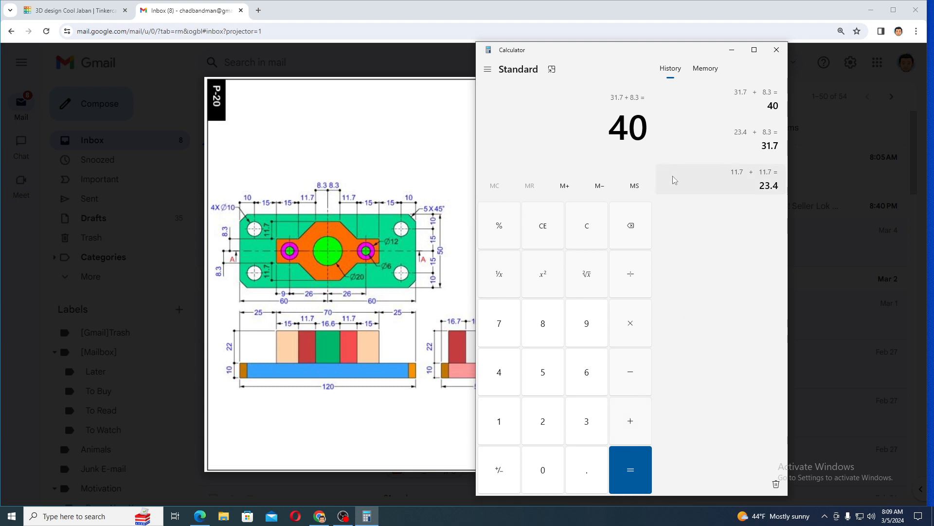
# Return to the Tinkercad design and resize the octagon to 40 mm by 40 mm
pyautogui.click(731, 50)
pyautogui.click(73, 10)
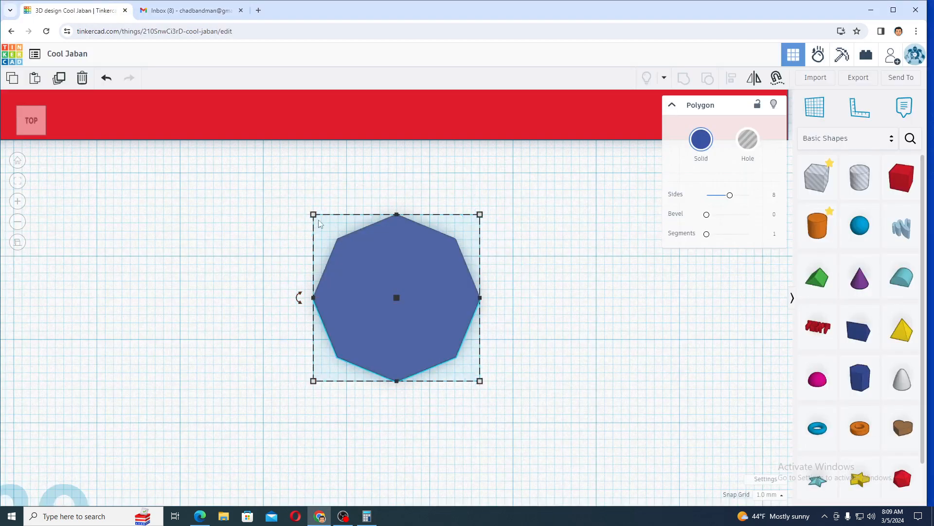
pyautogui.click(398, 169)
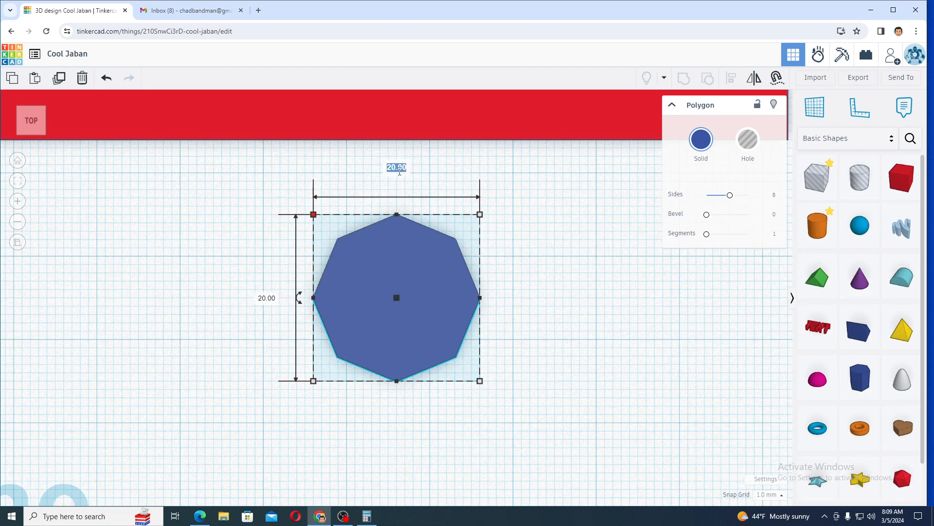
pyautogui.write('40')
pyautogui.press('Tab')
pyautogui.write('40')
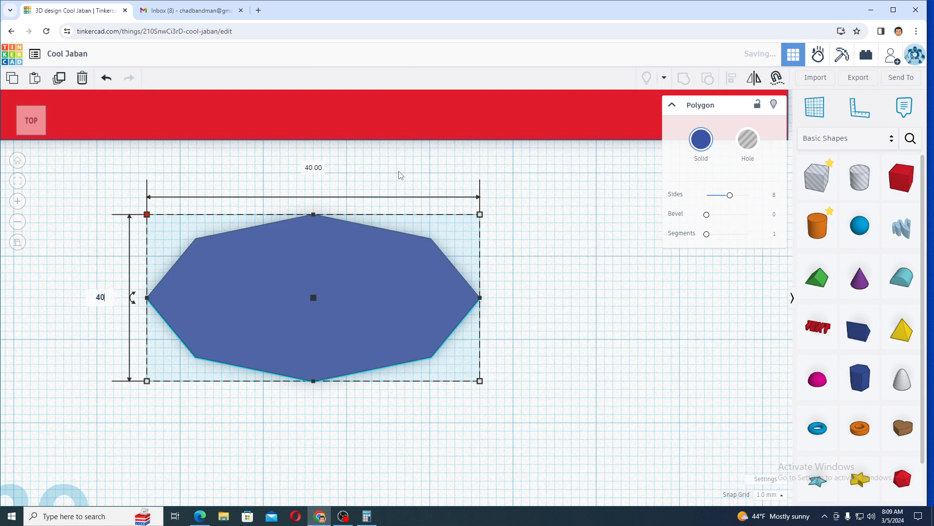
pyautogui.press('Return')
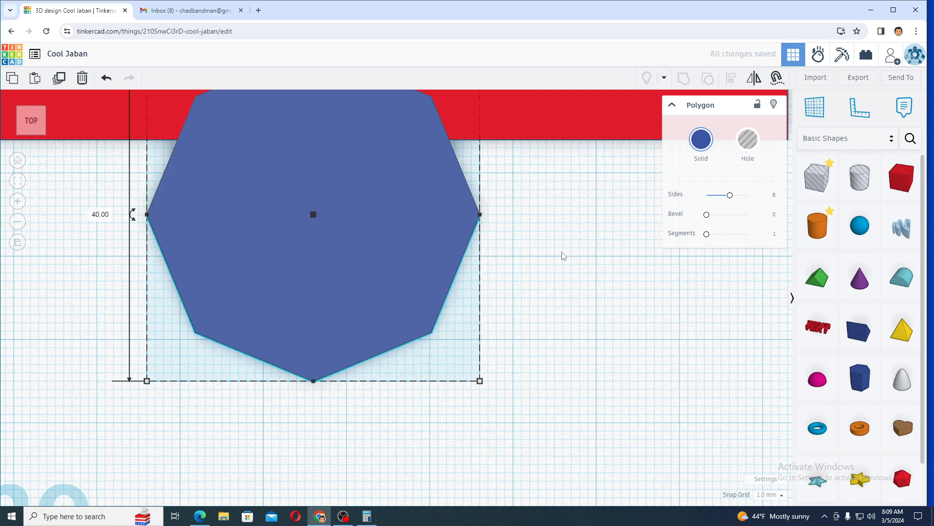
# Rotate the octagon 23.5° in plan so its flat sides run parallel to the base plate's edges
pyautogui.scroll(-3, 447, 332)
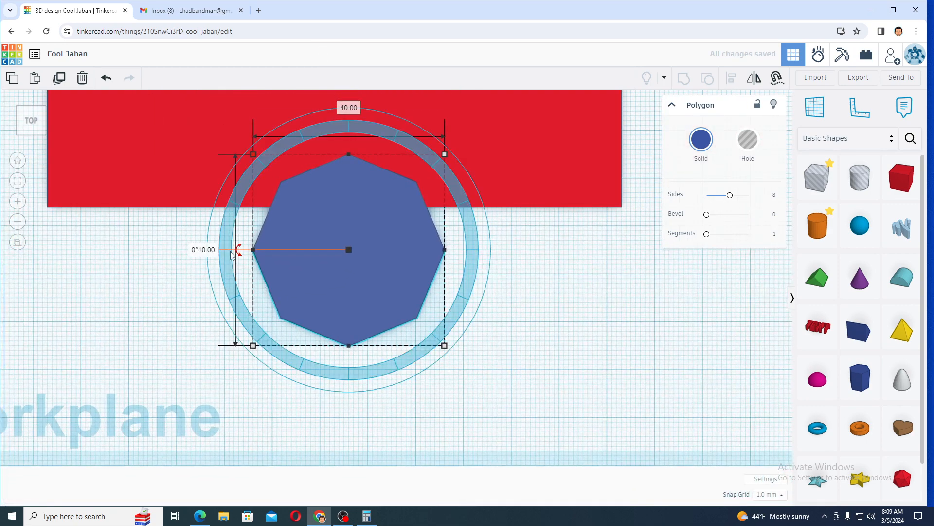
pyautogui.moveTo(235, 248); pyautogui.dragTo(235, 247)
pyautogui.click(195, 250)
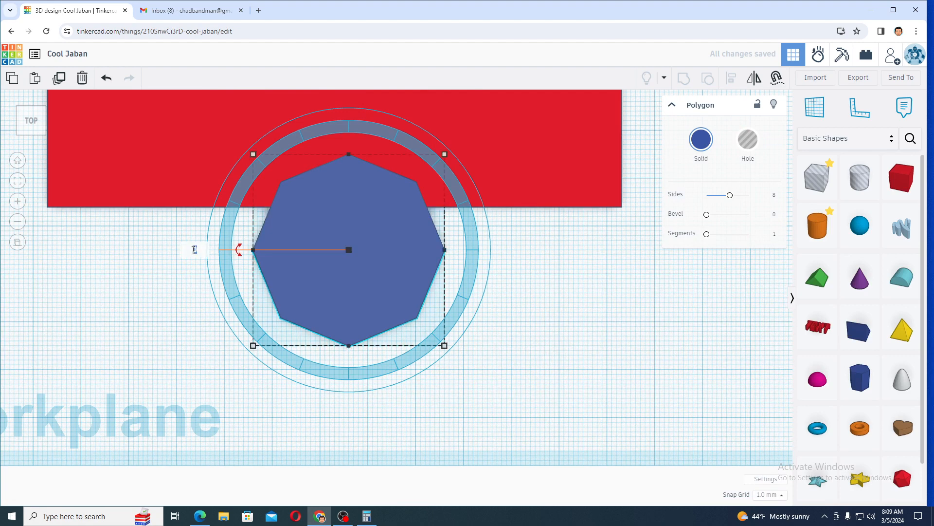
pyautogui.write('22.5')
pyautogui.press('Return')
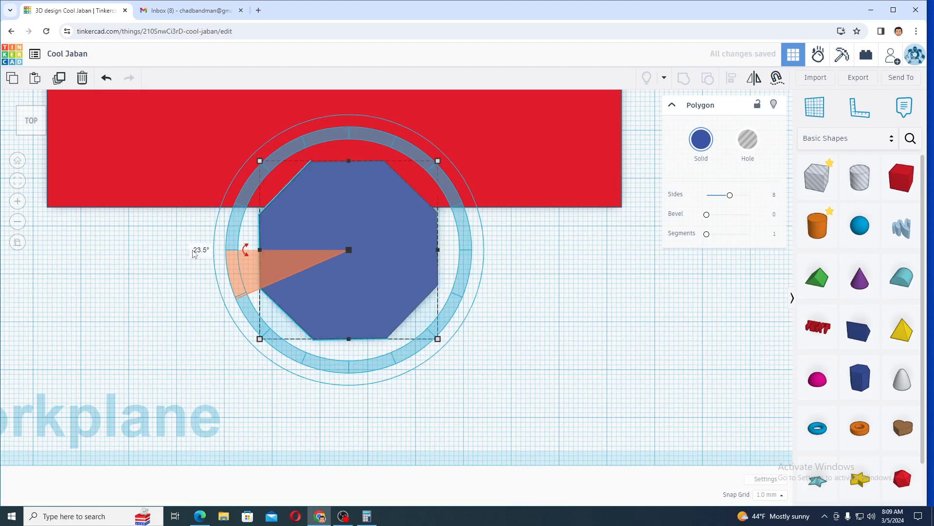
pyautogui.scroll(-5, 207, 428)
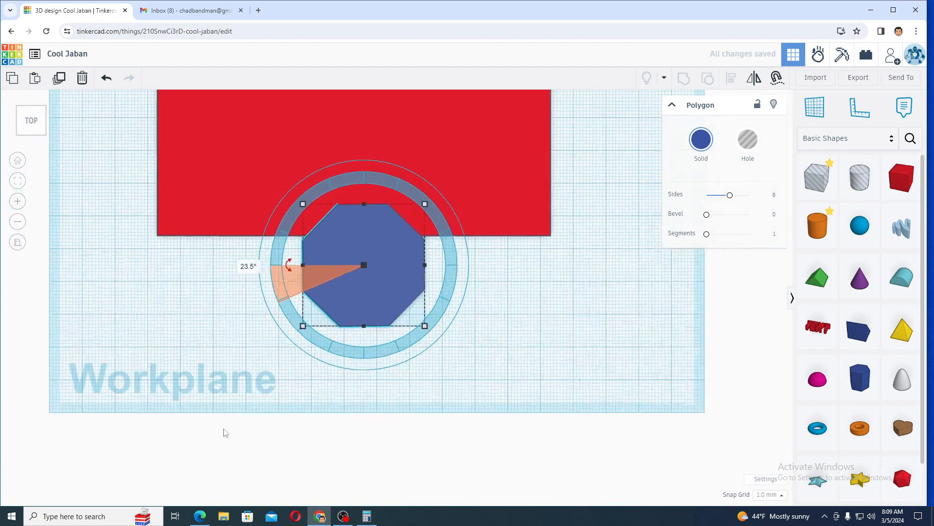
# Raise the octagon about 10 mm off the workplane to the level of the base plate's top face
pyautogui.moveTo(210, 358); pyautogui.dragTo(272, 321, button='right')
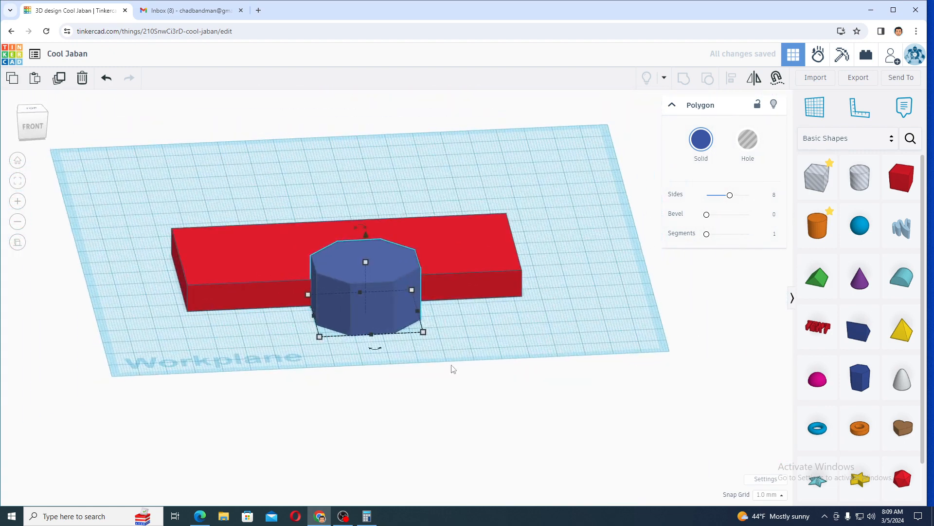
pyautogui.click(450, 367)
pyautogui.click(350, 301)
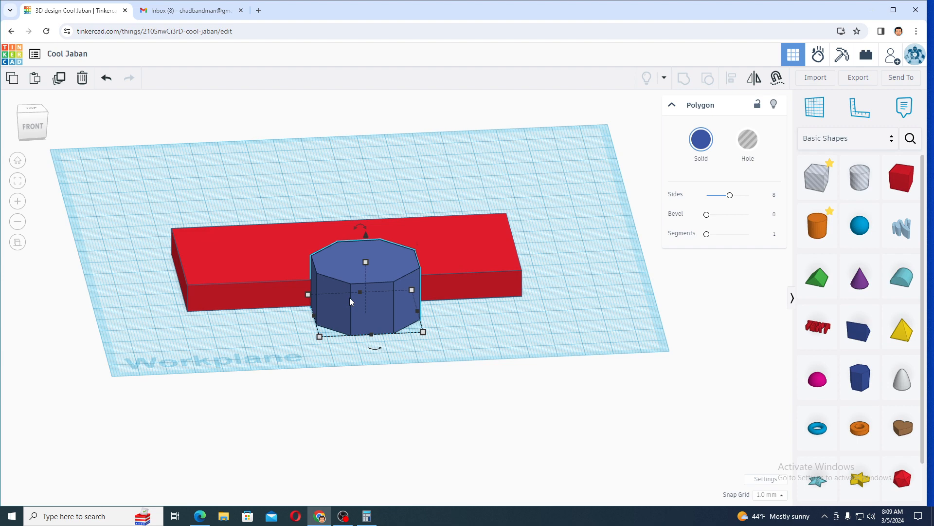
pyautogui.hotkey('ctrl', 'Up')
pyautogui.hotkey('ctrl', 'Up')
pyautogui.hotkey('ctrl', 'Up')
pyautogui.hotkey('ctrl', 'Up')
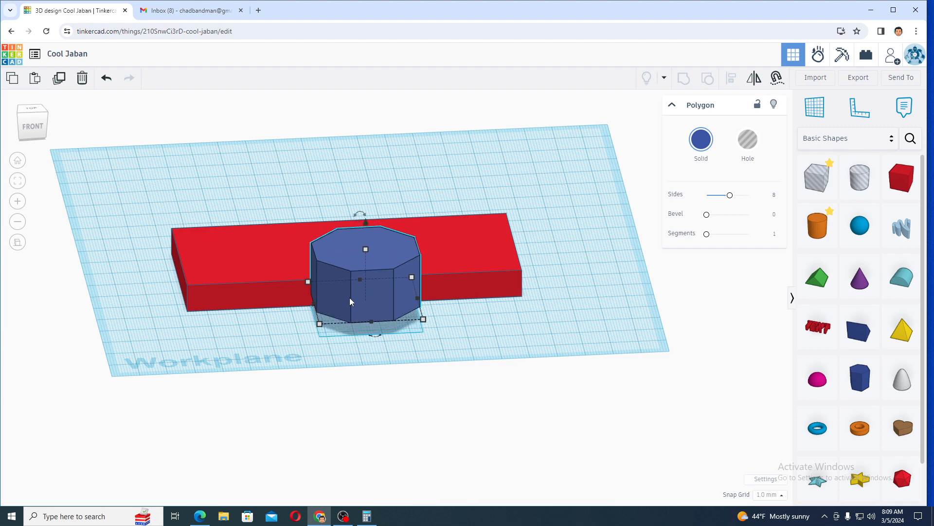
pyautogui.hotkey('ctrl', 'Up')
pyautogui.hotkey('ctrl', 'Up')
pyautogui.hotkey('ctrl', 'Up')
pyautogui.hotkey('ctrl', 'Up')
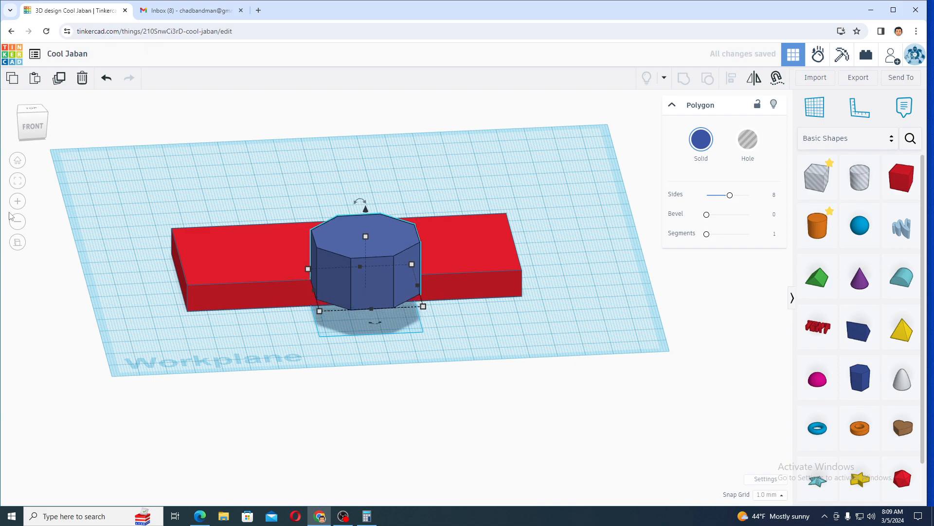
# Align the octagon and the base plate to each other's centres in both horizontal directions
pyautogui.moveTo(110, 271); pyautogui.dragTo(15, 365, button='right')
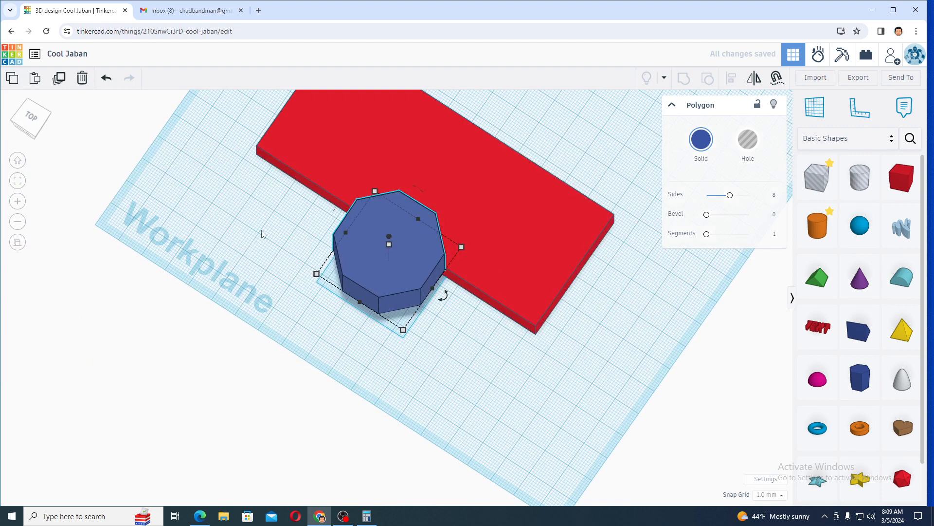
pyautogui.scroll(-3, 262, 229)
pyautogui.moveTo(211, 206); pyautogui.dragTo(322, 345, button='right')
pyautogui.click(168, 11)
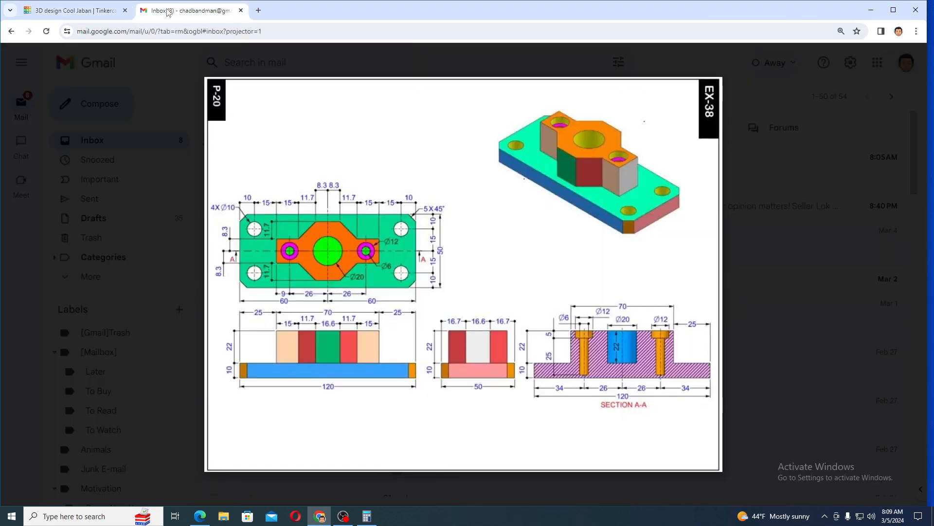
pyautogui.click(113, 11)
pyautogui.moveTo(286, 111); pyautogui.dragTo(460, 357)
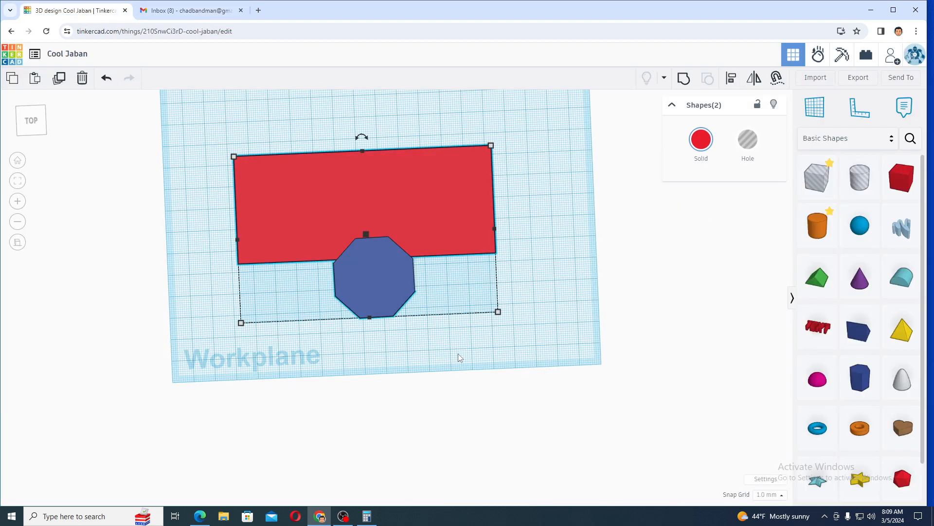
pyautogui.click(731, 78)
pyautogui.click(362, 140)
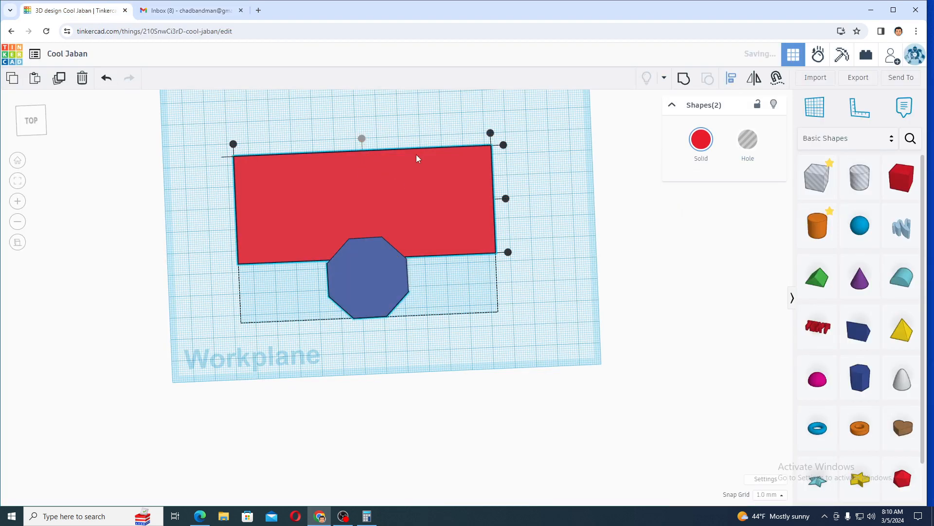
pyautogui.click(506, 199)
pyautogui.click(563, 219)
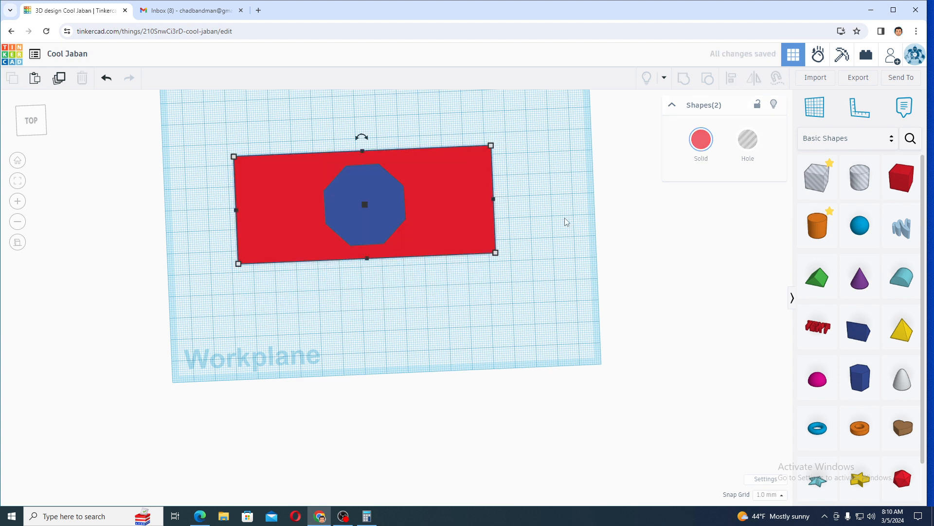
# After checking the drawing, add a cylinder hole near the plate's upper-left corner and size it 11.7 mm by 11.7 mm
pyautogui.click(169, 11)
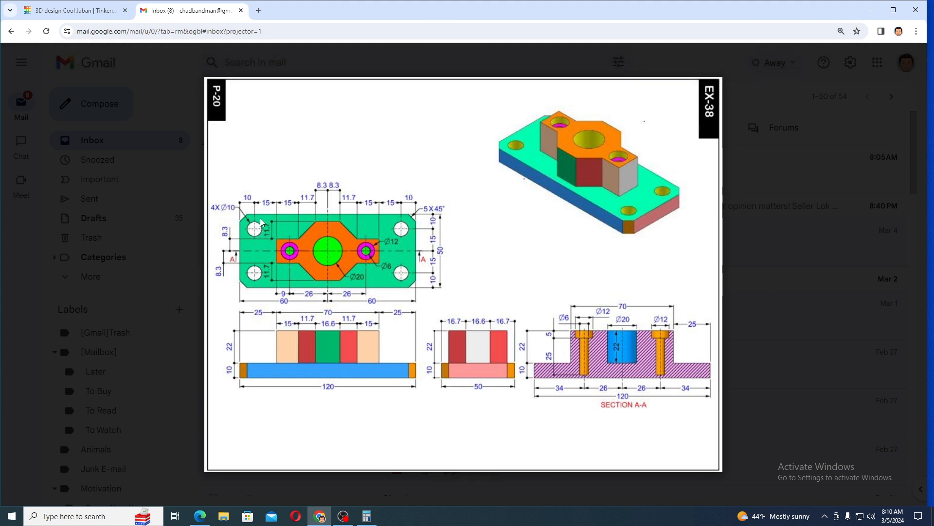
pyautogui.click(92, 12)
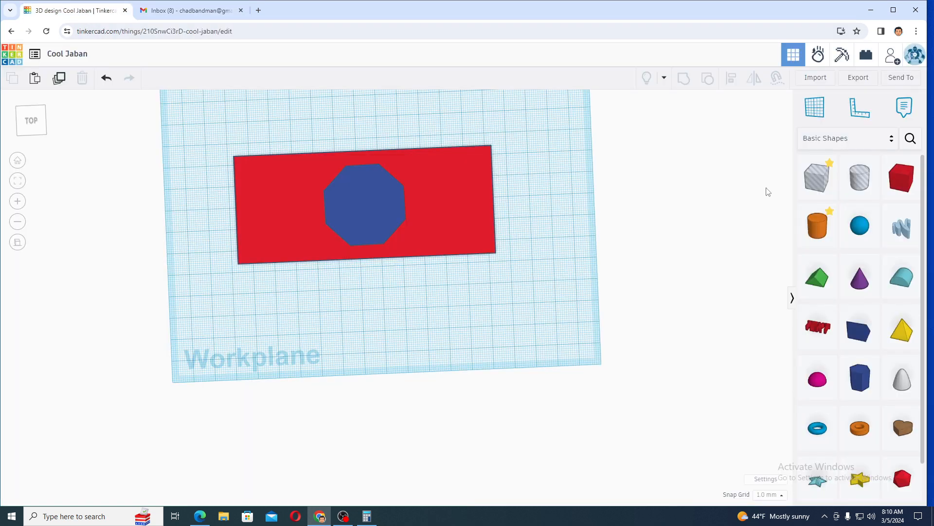
pyautogui.moveTo(855, 180); pyautogui.dragTo(210, 133)
pyautogui.click(146, 140)
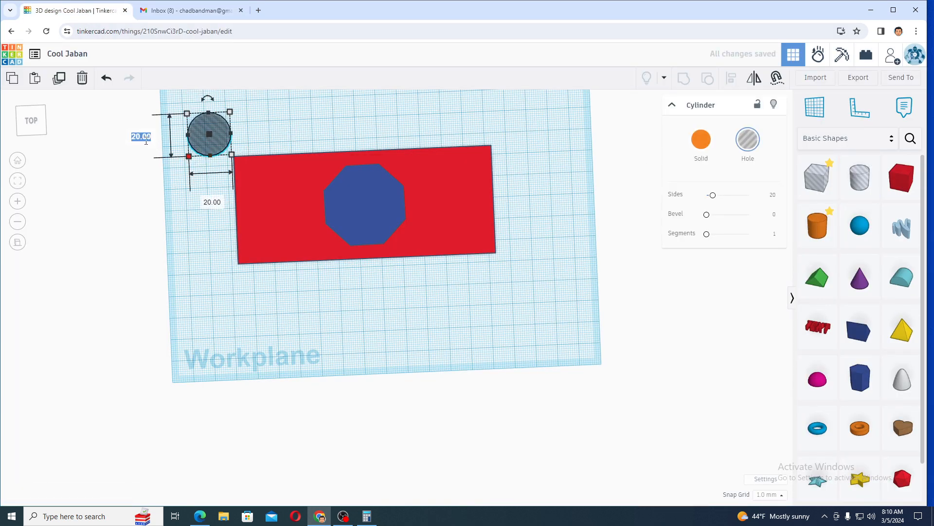
pyautogui.write('11.7')
pyautogui.press('Tab')
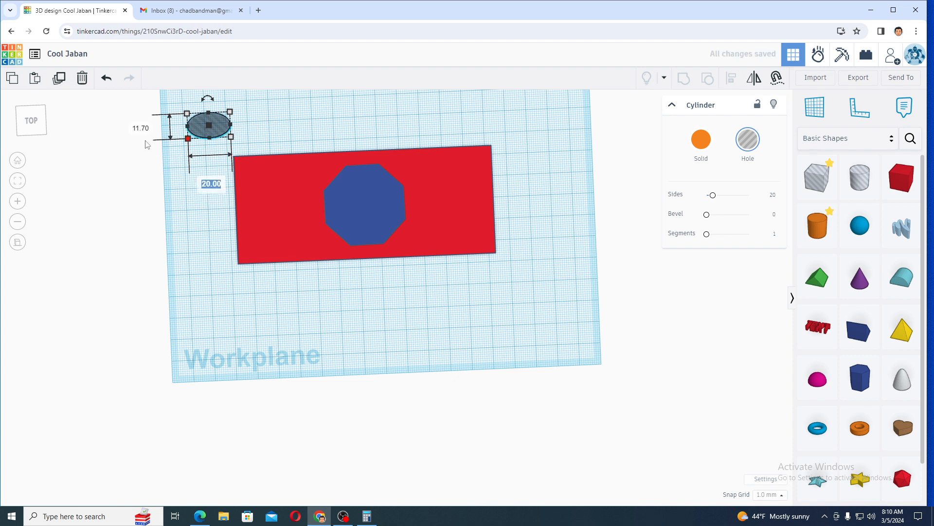
pyautogui.write('11.7')
pyautogui.press('Return')
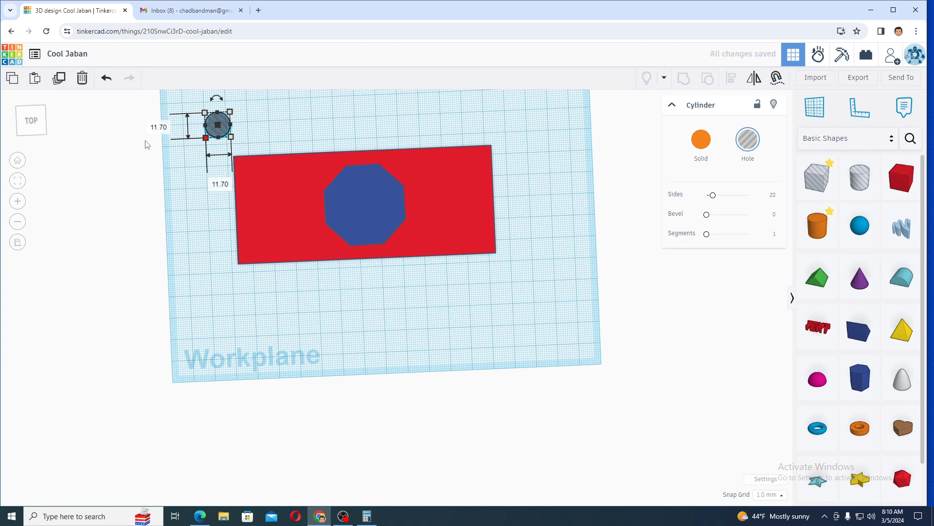
# Move the cylinder hole until it is centred on the base plate's upper-left corner
pyautogui.press('Down')
pyautogui.press('Down')
pyautogui.press('Down')
pyautogui.press('Down')
pyautogui.press('Down')
pyautogui.press('Down')
pyautogui.press('Down')
pyautogui.press('Down')
pyautogui.press('Down')
pyautogui.press('Down')
pyautogui.press('Down')
pyautogui.press('Down')
pyautogui.press('Down')
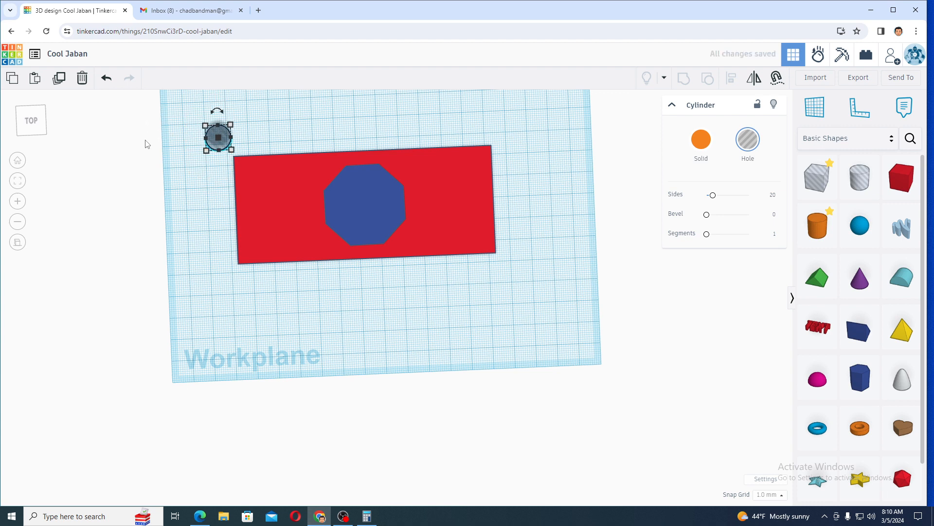
pyautogui.press('Down')
pyautogui.press('Down')
pyautogui.press('Right')
pyautogui.press('Right')
pyautogui.press('Right')
pyautogui.press('Right')
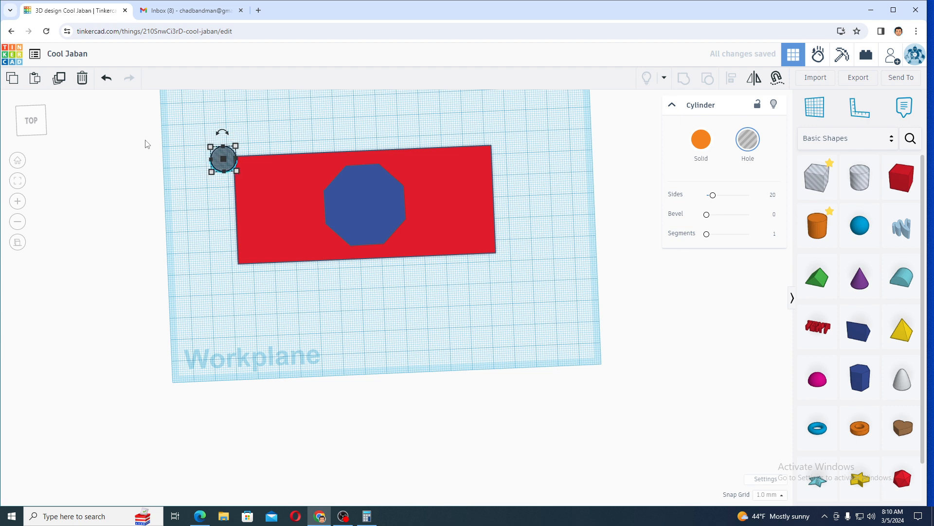
pyautogui.press('Right')
pyautogui.press('Right')
pyautogui.press('Right')
pyautogui.press('Up')
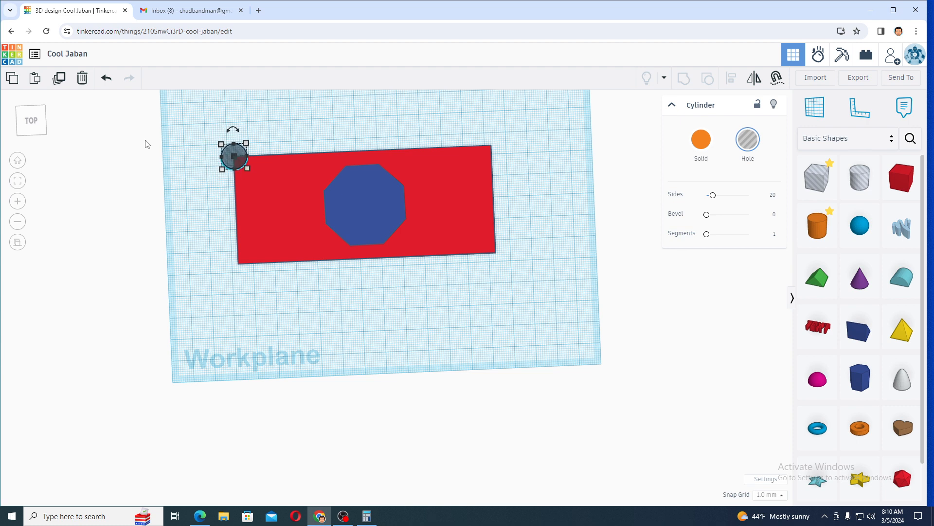
# Offset the cylinder hole from the plate's upper-left corner by 10 mm along the length and 10 mm along the width
pyautogui.click(342, 517)
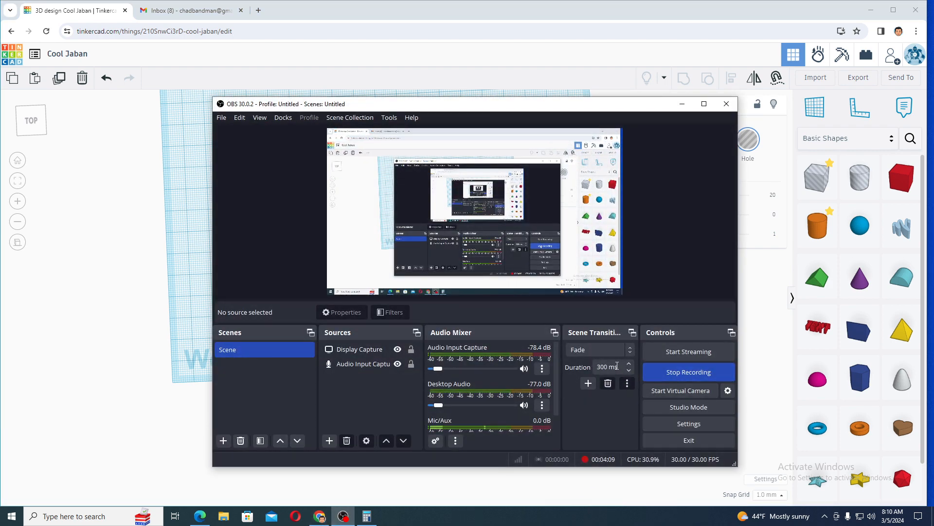
pyautogui.click(138, 392)
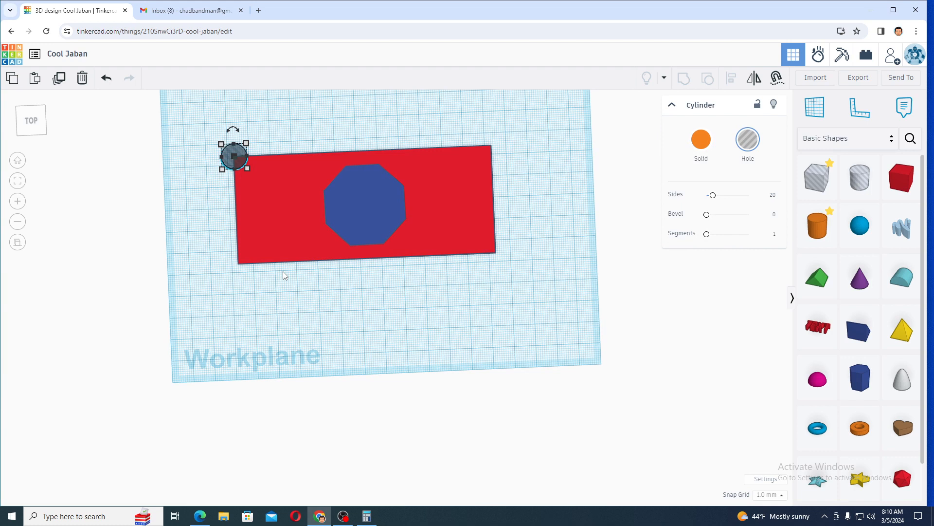
pyautogui.hotkey('shift', 'Right')
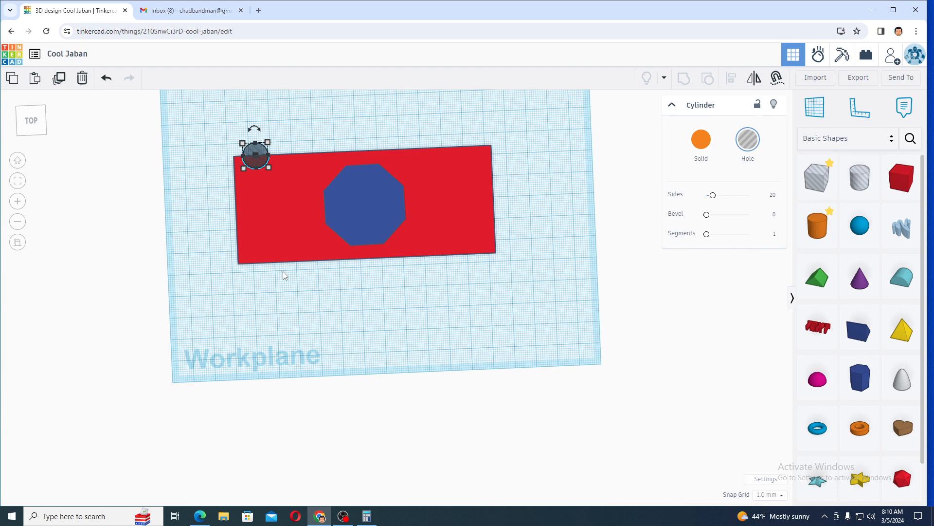
pyautogui.hotkey('shift', 'Down')
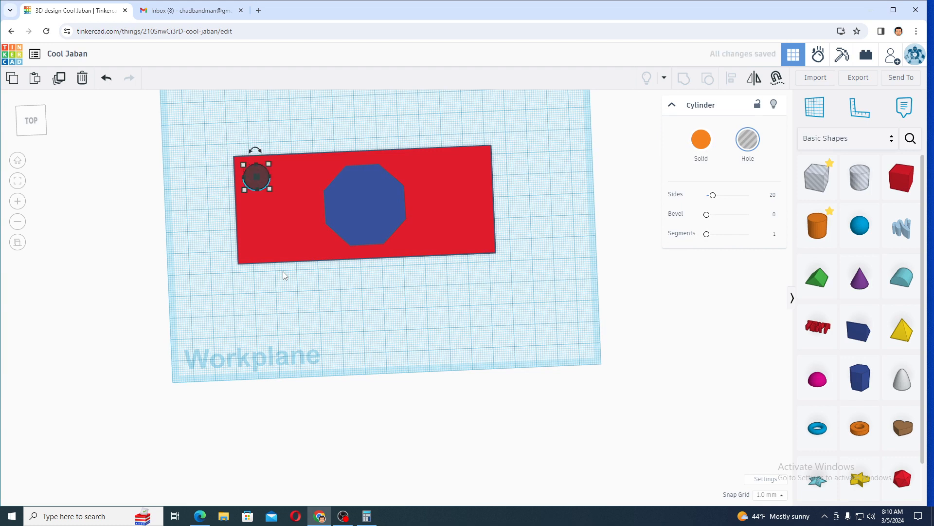
pyautogui.click(348, 517)
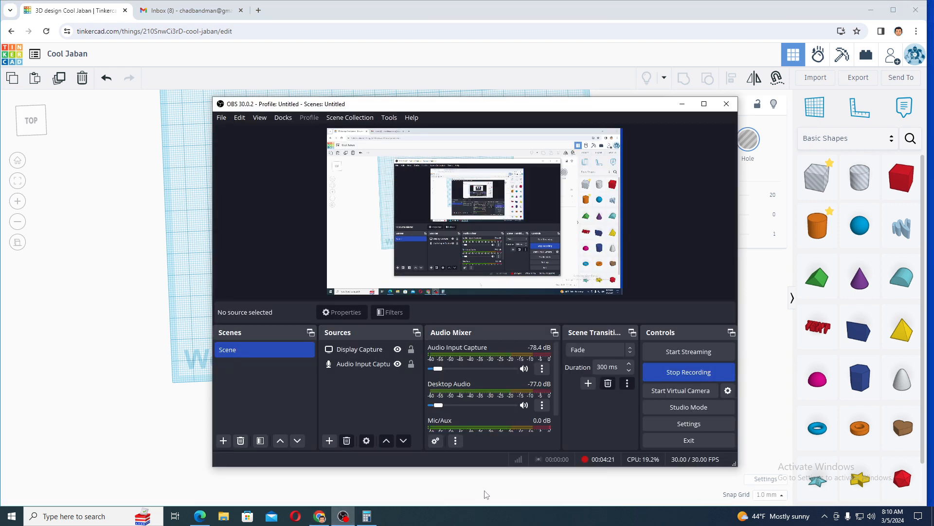
pyautogui.click(117, 387)
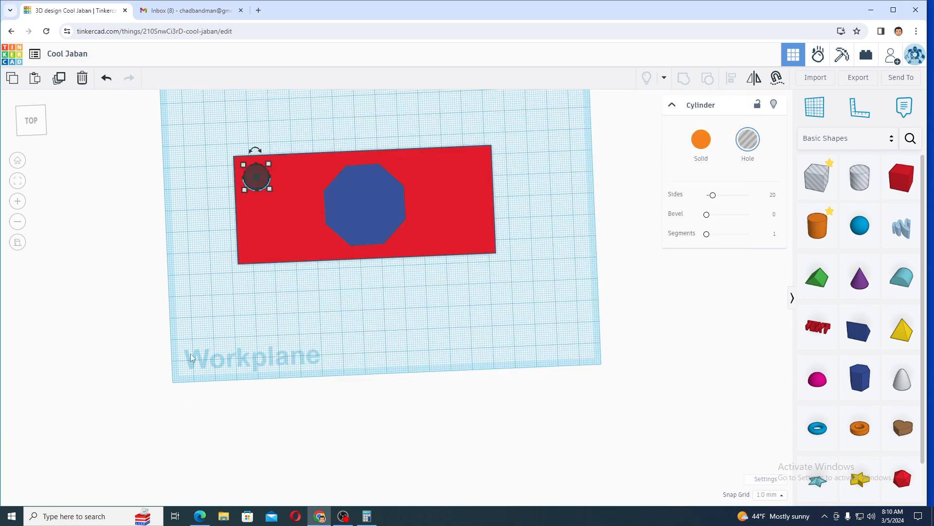
# Duplicate the upper-left hole and move the copy 30 mm toward the plate's lower-left corner
pyautogui.click(59, 79)
pyautogui.hotkey('shift', 'Down')
pyautogui.hotkey('shift', 'Down')
pyautogui.hotkey('shift', 'Down')
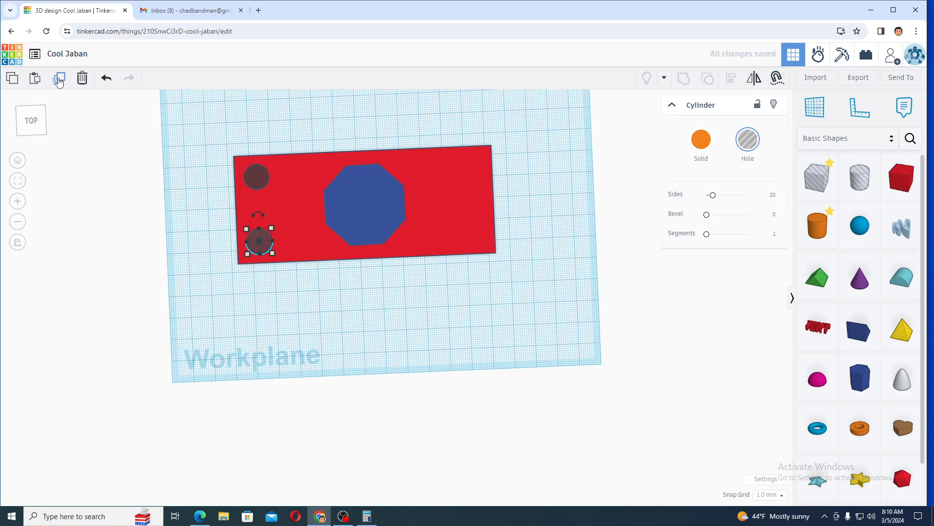
# Duplicate the lower-left hole and place the copy 100 mm along the plate, near its lower-right corner
pyautogui.hotkey('shift', 'Down')
pyautogui.hotkey('shift', 'Down')
pyautogui.hotkey('shift', 'Down')
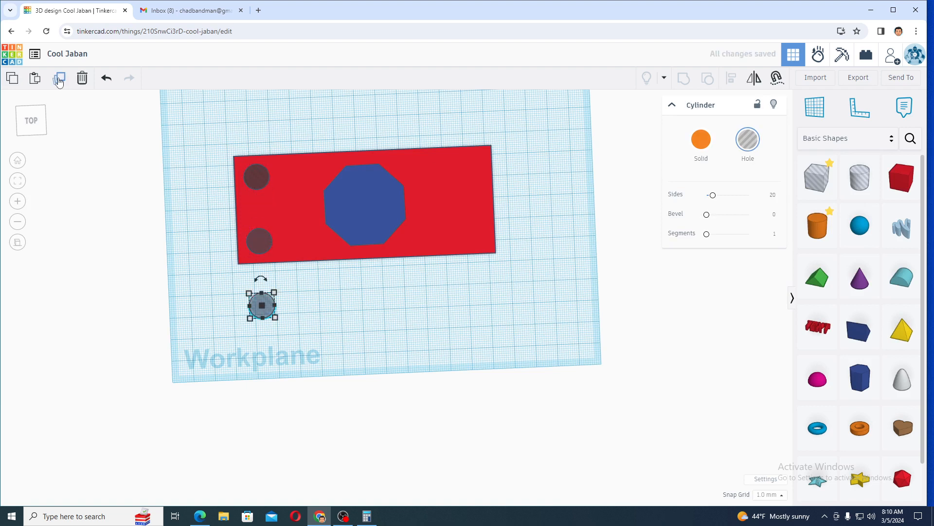
pyautogui.hotkey('shift', 'Right')
pyautogui.hotkey('shift', 'Right')
pyautogui.hotkey('shift', 'Right')
pyautogui.hotkey('shift', 'Right')
pyautogui.hotkey('shift', 'Right')
pyautogui.hotkey('shift', 'Right')
pyautogui.hotkey('shift', 'Right')
pyautogui.hotkey('shift', 'Right')
pyautogui.hotkey('shift', 'Right')
pyautogui.hotkey('shift', 'Right')
pyautogui.hotkey('shift', 'Right')
pyautogui.hotkey('shift', 'Right')
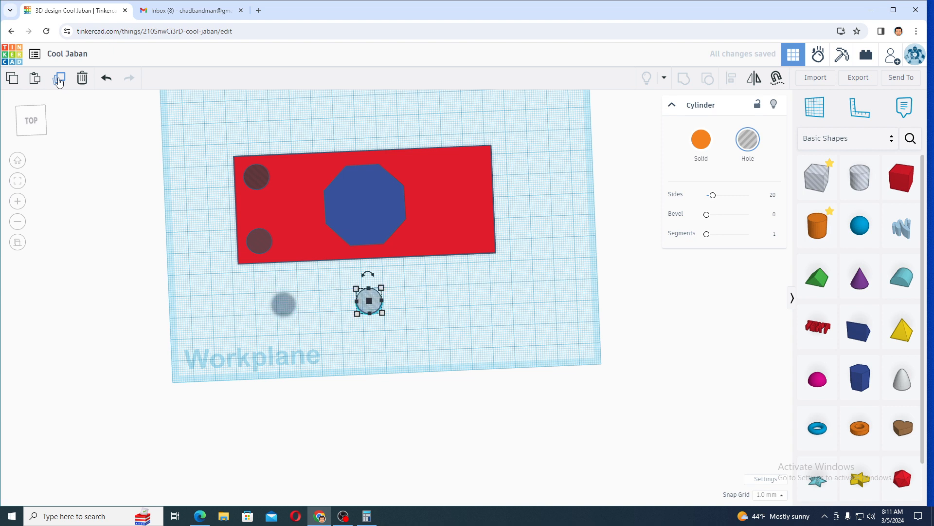
pyautogui.hotkey('shift', 'Left')
pyautogui.hotkey('shift', 'Up')
pyautogui.hotkey('shift', 'Up')
pyautogui.hotkey('shift', 'Up')
pyautogui.hotkey('shift', 'Up')
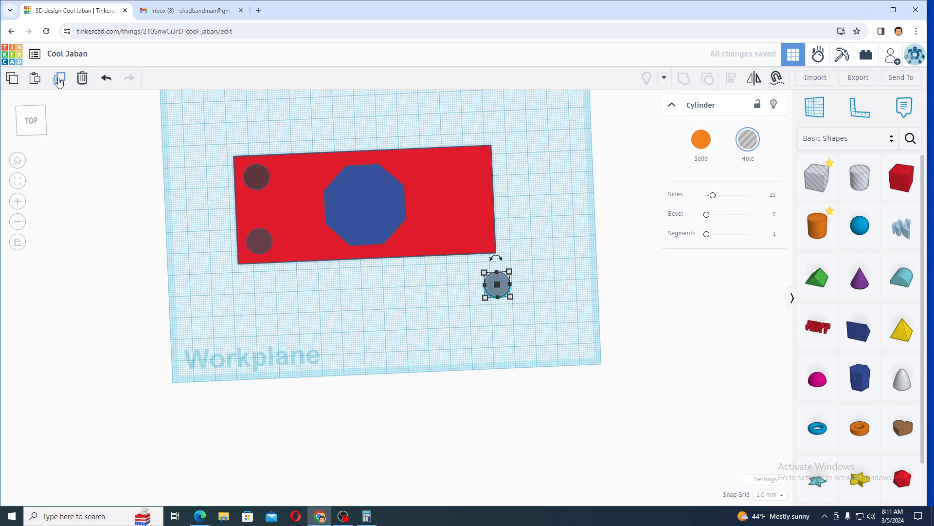
pyautogui.hotkey('shift', 'Up')
pyautogui.hotkey('shift', 'Up')
pyautogui.hotkey('shift', 'Up')
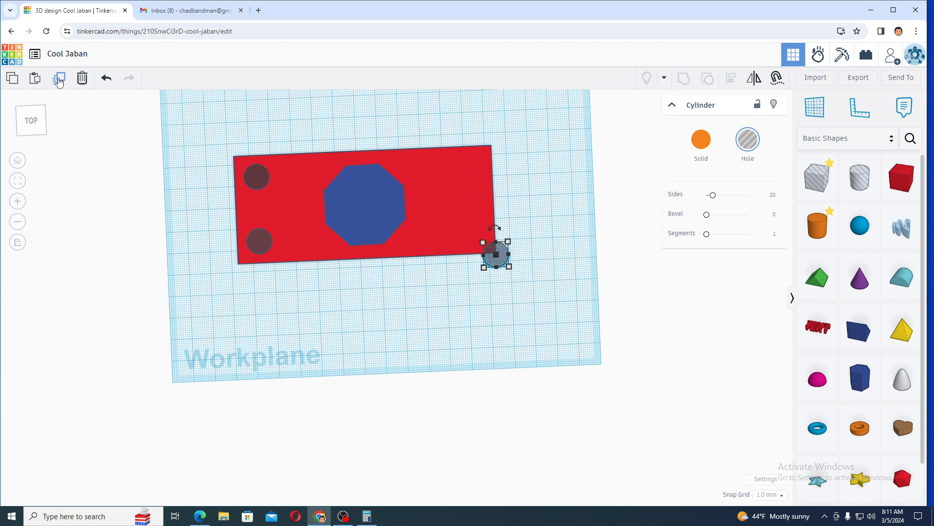
pyautogui.hotkey('shift', 'Up')
pyautogui.hotkey('shift', 'Left')
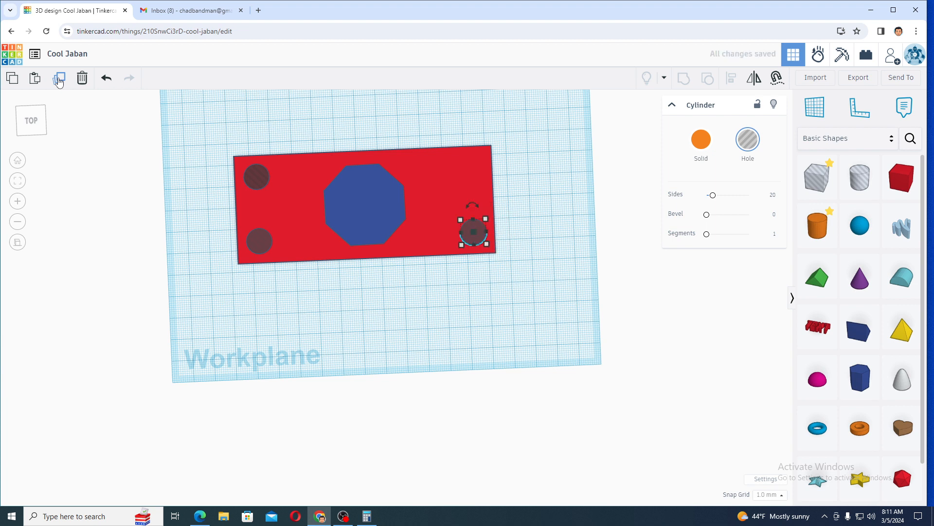
# Duplicate the lower-right hole and move the copy 30 mm toward the plate's upper-right corner
pyautogui.click(59, 83)
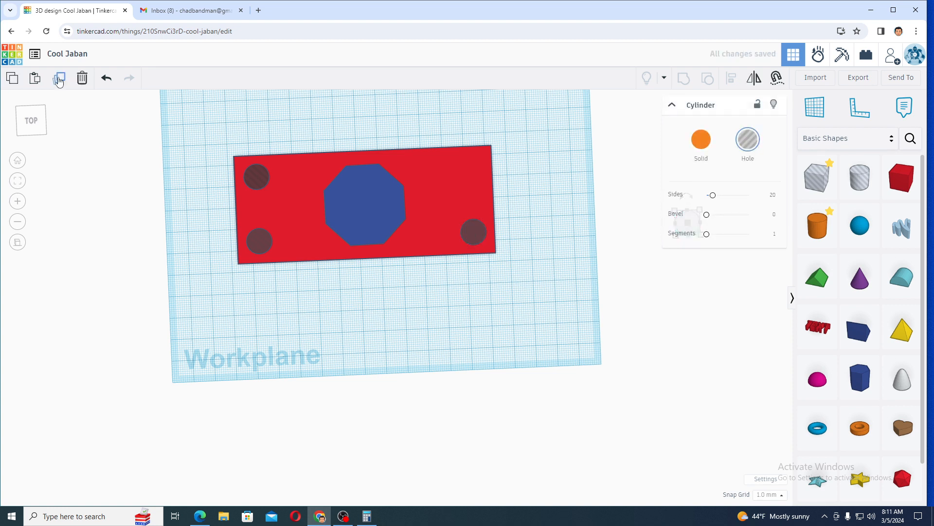
pyautogui.click(473, 242)
pyautogui.hotkey('ctrl', 'd')
pyautogui.hotkey('shift', 'Up')
pyautogui.hotkey('shift', 'Up')
pyautogui.hotkey('shift', 'Up')
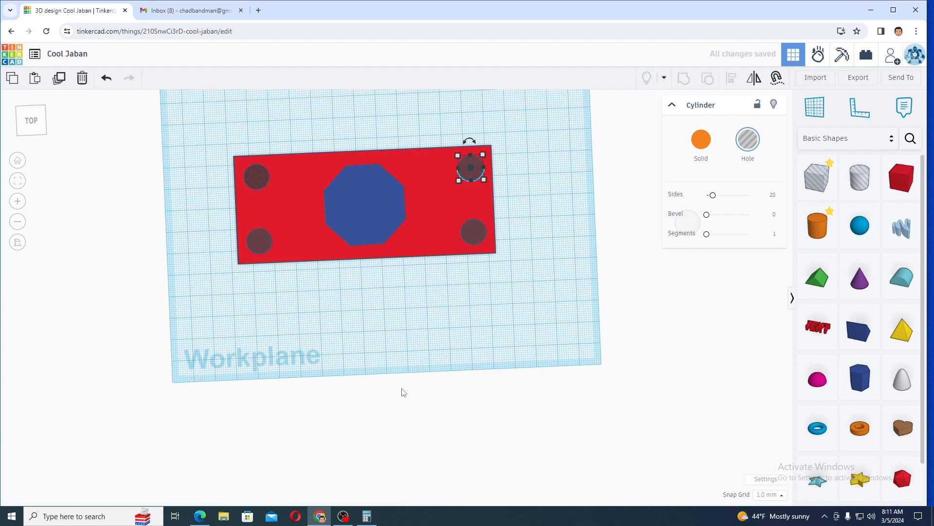
# Group the plate, octagon and four corner hole cylinders, and set the group's colour to Multicolor
pyautogui.scroll(-1, 450, 343)
pyautogui.moveTo(450, 343); pyautogui.dragTo(453, 308, button='right')
pyautogui.moveTo(243, 164); pyautogui.dragTo(480, 316)
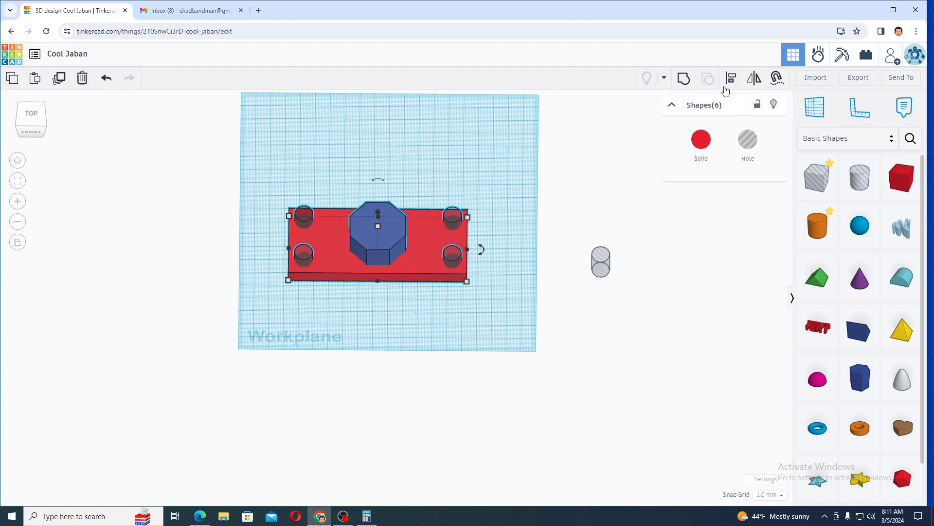
pyautogui.click(686, 78)
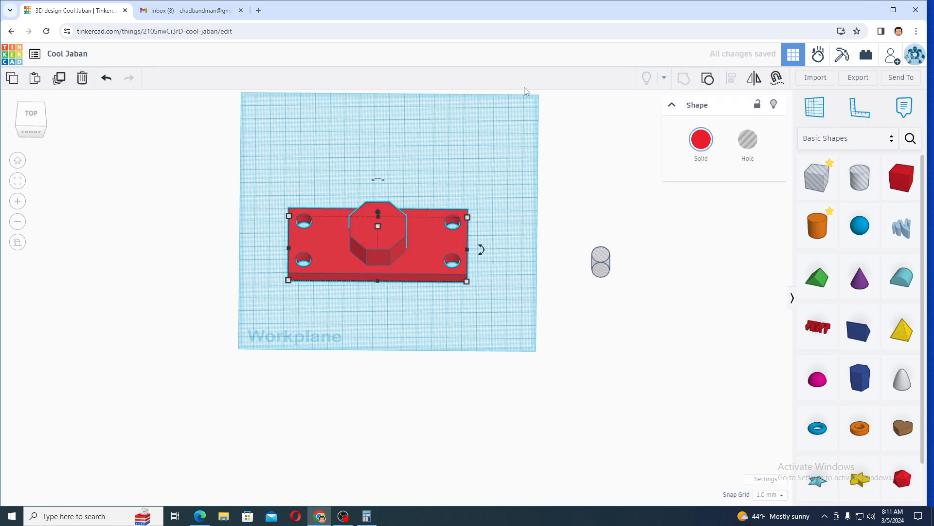
pyautogui.click(701, 140)
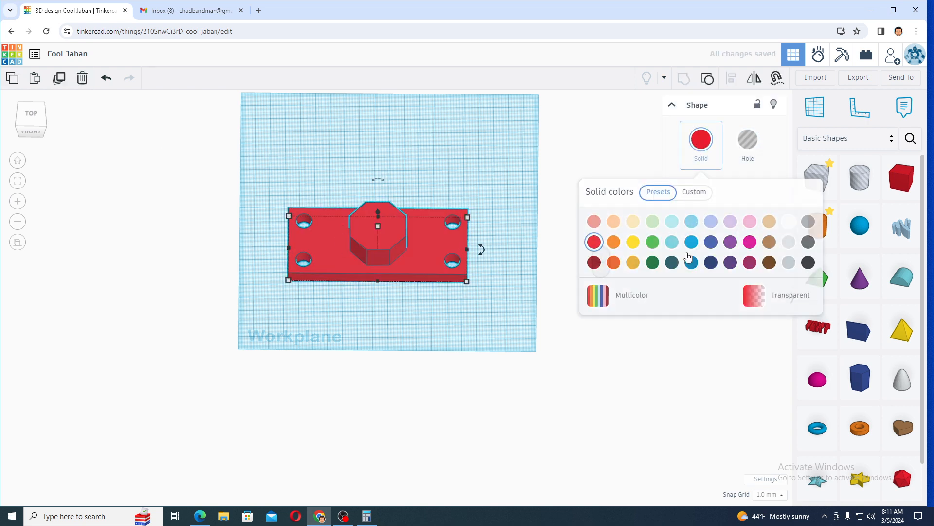
pyautogui.click(602, 296)
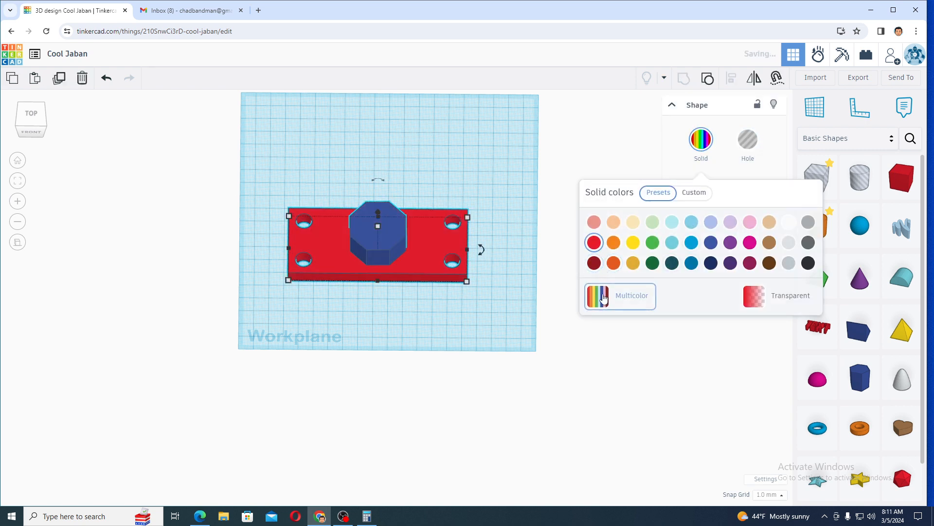
# Check the raised block's dimensions on the EX-38 drawing and ungroup the part
pyautogui.click(173, 10)
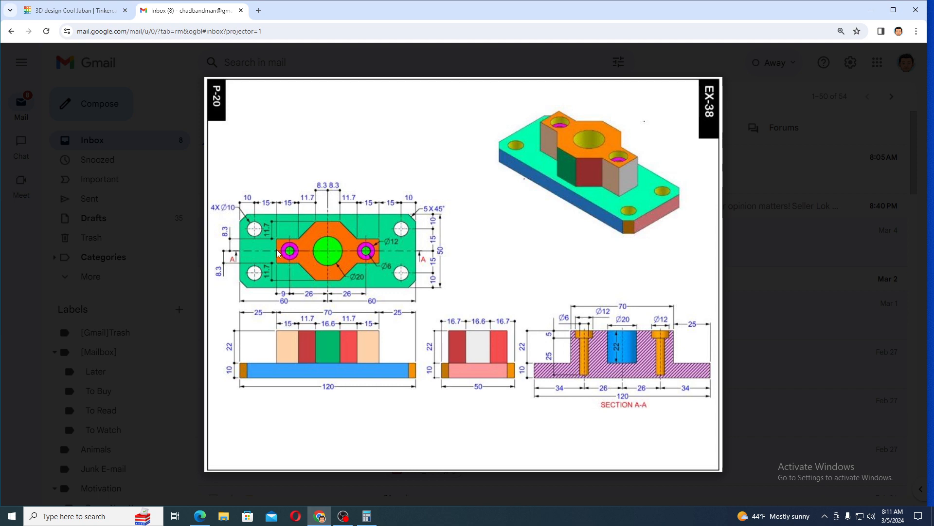
pyautogui.click(73, 10)
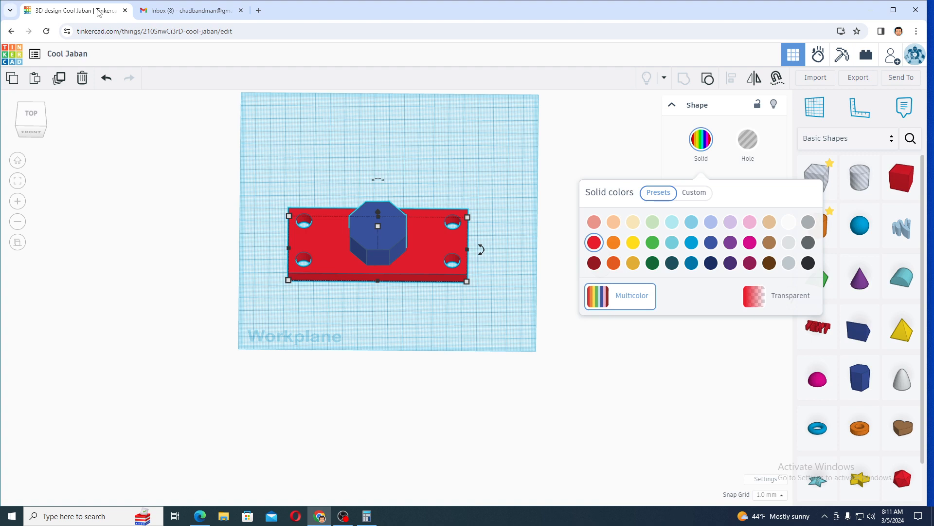
pyautogui.click(417, 181)
pyautogui.click(330, 249)
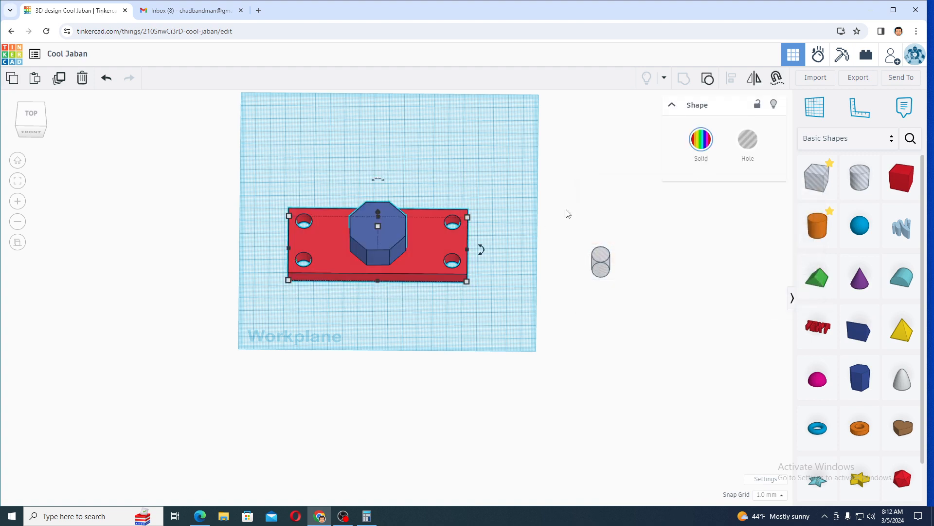
pyautogui.click(706, 79)
pyautogui.click(416, 302)
pyautogui.moveTo(405, 323); pyautogui.dragTo(410, 299, button='right')
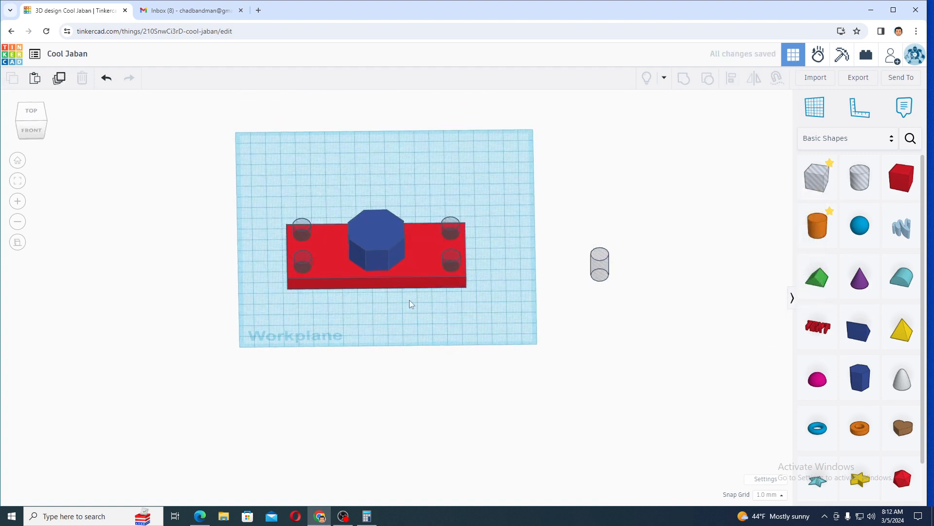
# Set the octagon's height to 22 mm
pyautogui.click(380, 226)
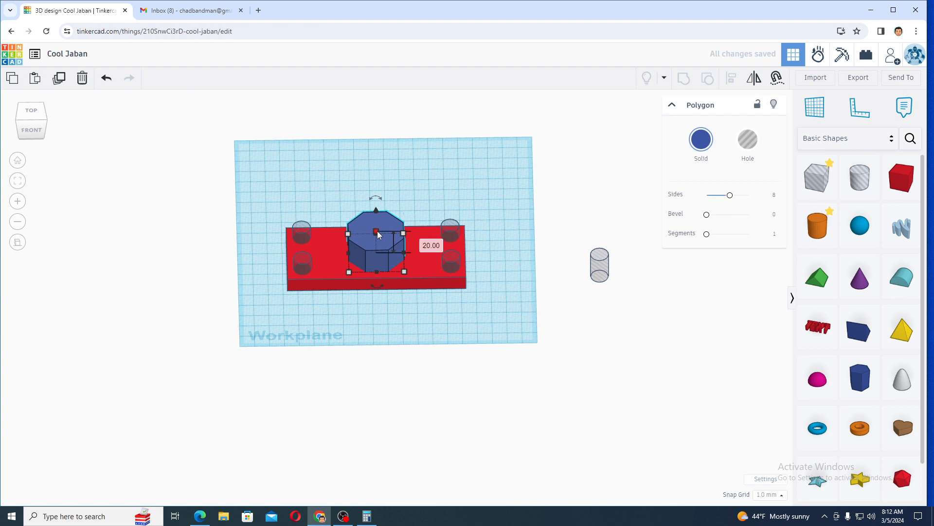
pyautogui.click(423, 243)
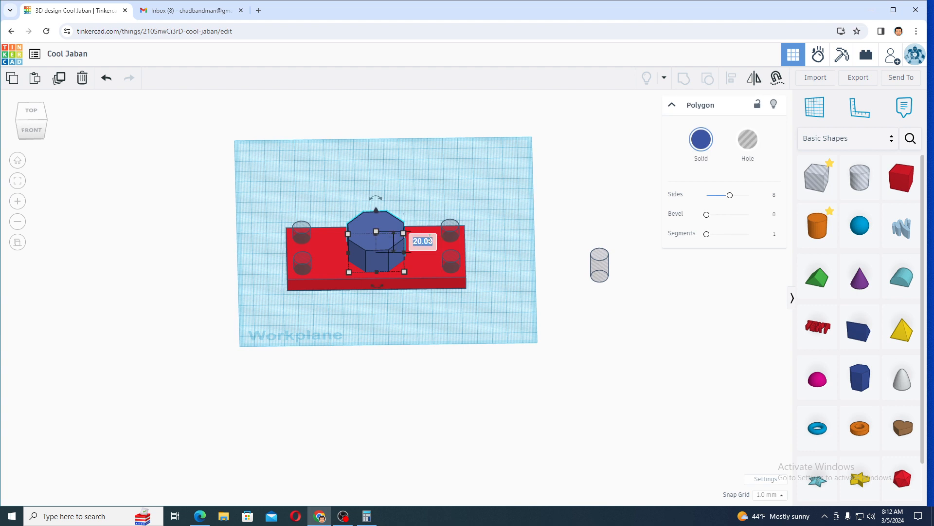
pyautogui.write('11')
pyautogui.write('22')
pyautogui.press('Return')
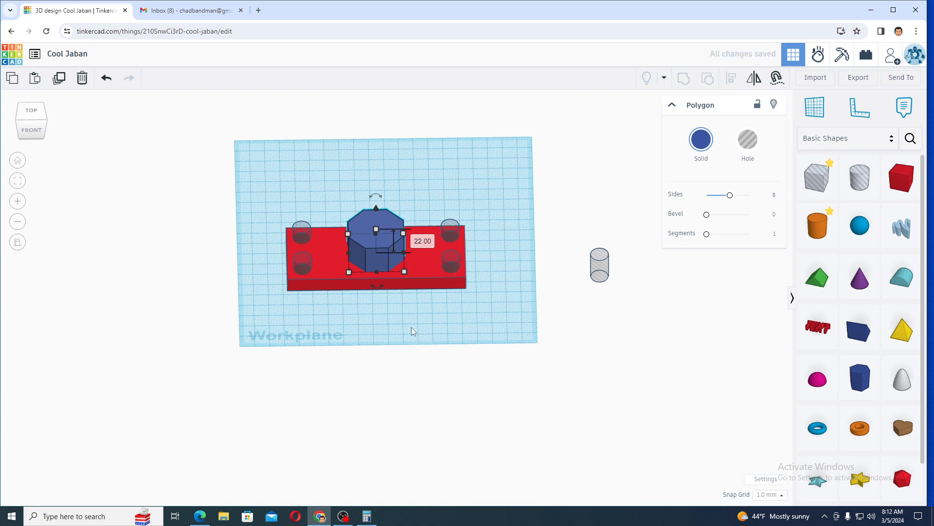
# Regroup the plate, the 22 mm octagon and the four corner holes, and make the group Multicolor
pyautogui.click(299, 246)
pyautogui.moveTo(250, 200); pyautogui.dragTo(501, 325)
pyautogui.click(684, 80)
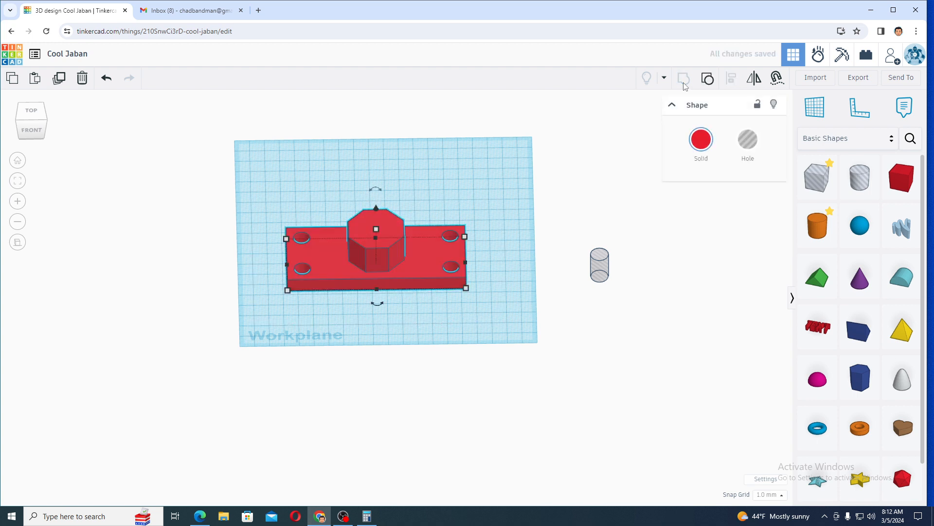
pyautogui.click(701, 140)
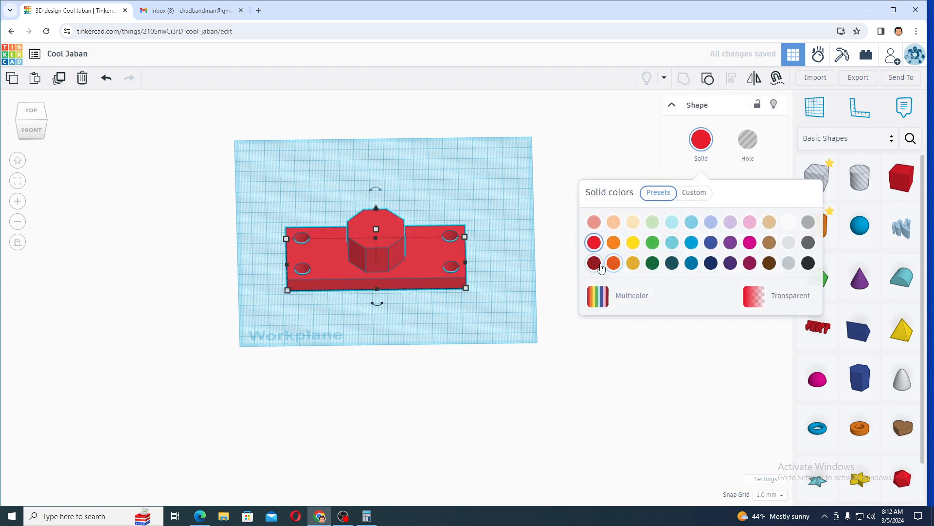
pyautogui.click(594, 292)
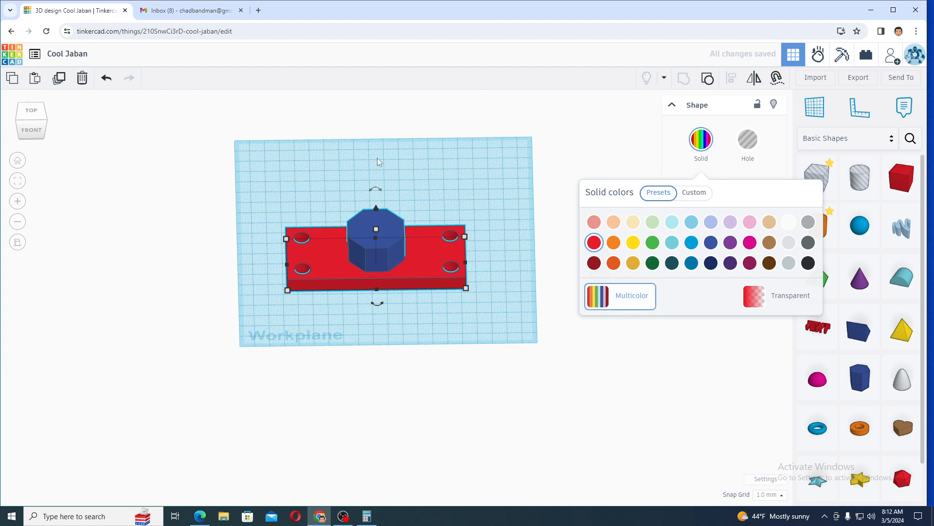
pyautogui.click(397, 94)
# Place a solid box on the plate's top face beside the octagon's right side, and check its size on the drawing
pyautogui.moveTo(405, 114); pyautogui.dragTo(409, 143, button='right')
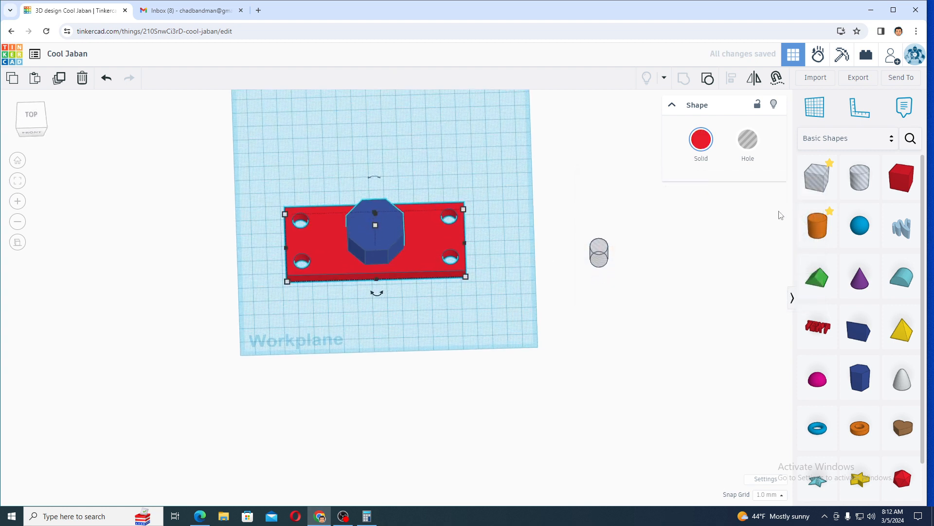
pyautogui.moveTo(901, 178); pyautogui.dragTo(417, 239)
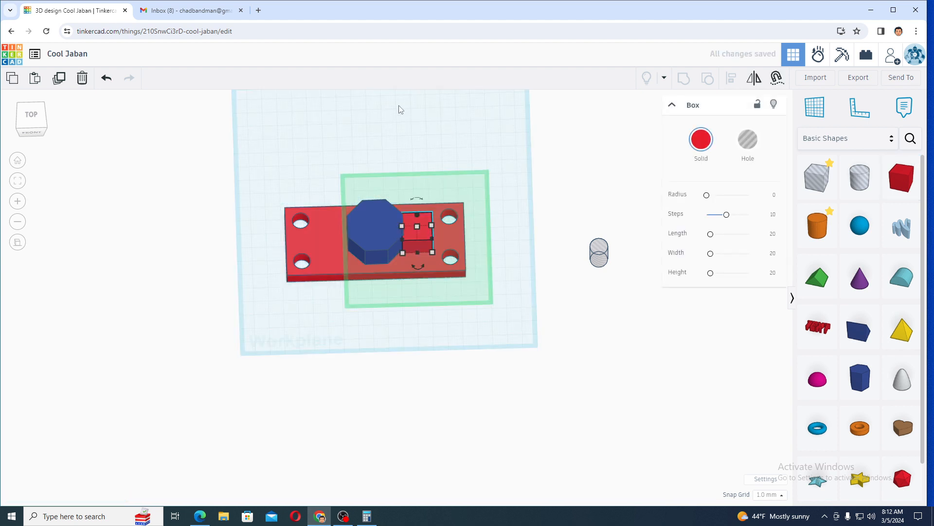
pyautogui.click(35, 117)
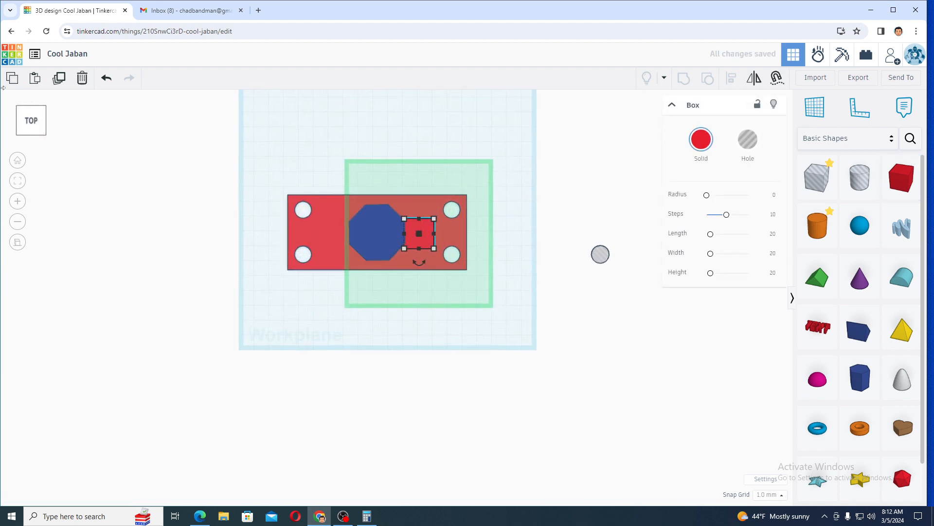
pyautogui.click(159, 19)
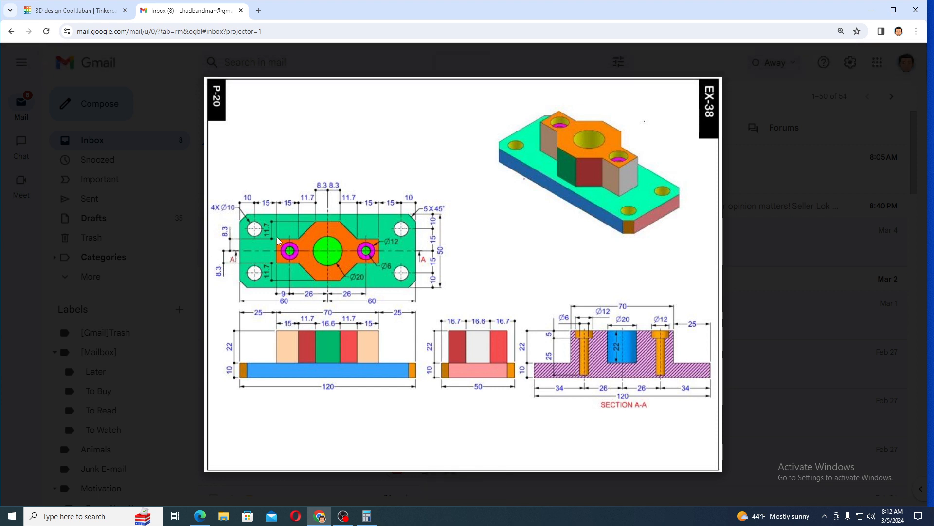
pyautogui.click(84, 9)
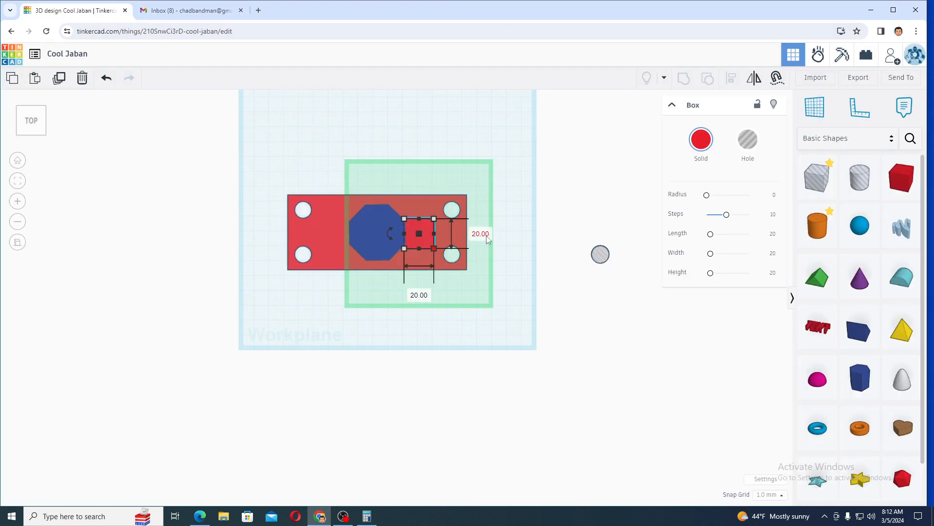
# Size the box to 16.6 mm across the plate and 15 mm along the plate's length
pyautogui.click(486, 235)
pyautogui.write('16.6')
pyautogui.click(417, 295)
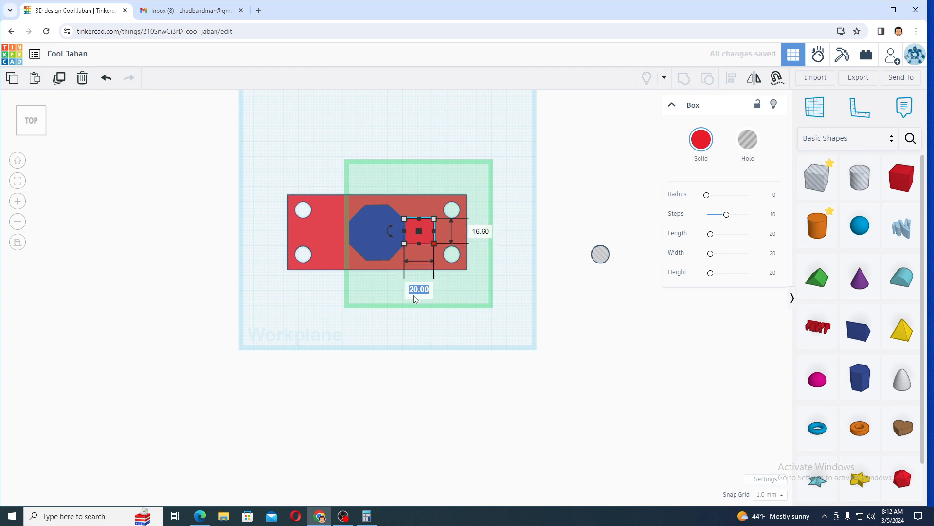
pyautogui.write('15')
pyautogui.press('Return')
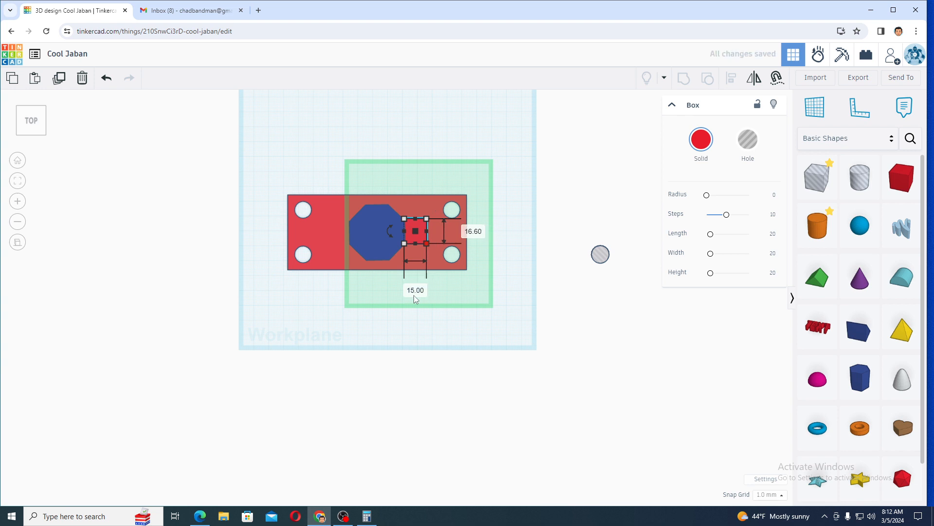
# Set the snap grid to 0.1 mm and nudge the box across the plate to centre it on the octagon's right face
pyautogui.click(18, 181)
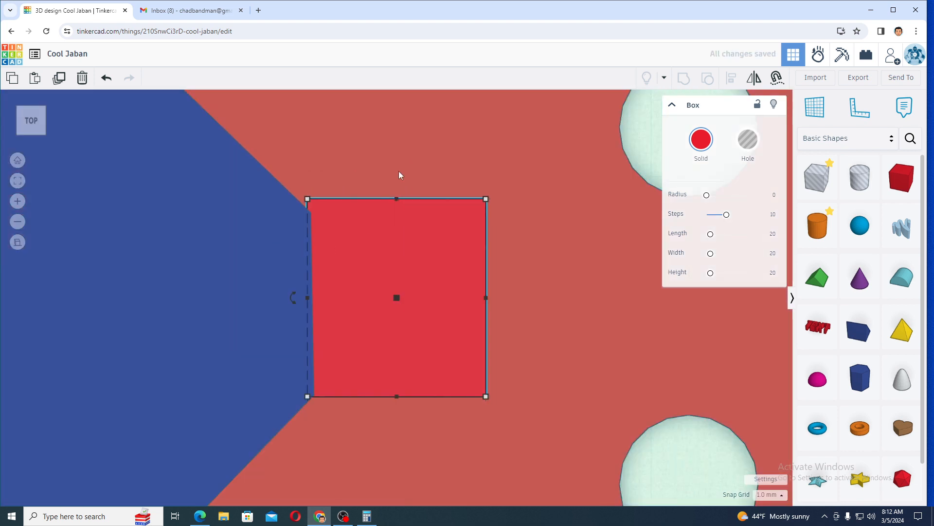
pyautogui.press('Up')
pyautogui.press('Down')
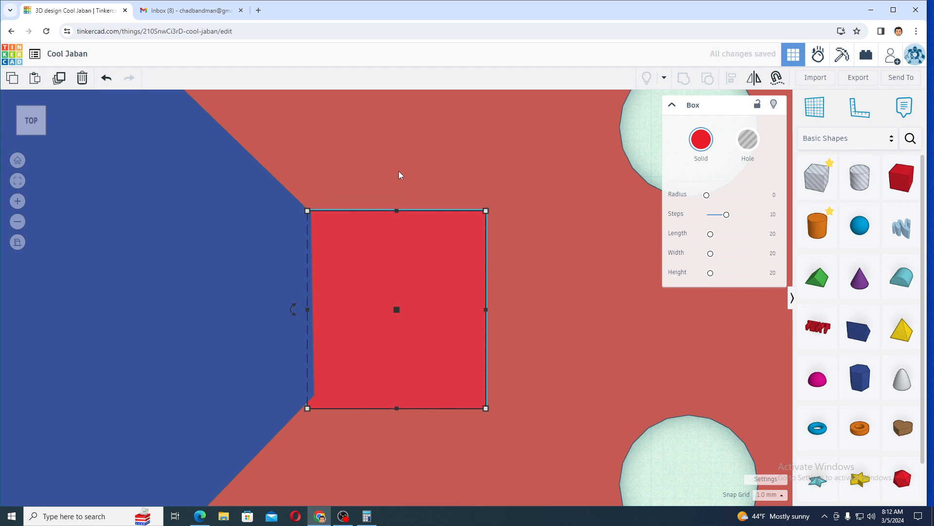
pyautogui.press('Up')
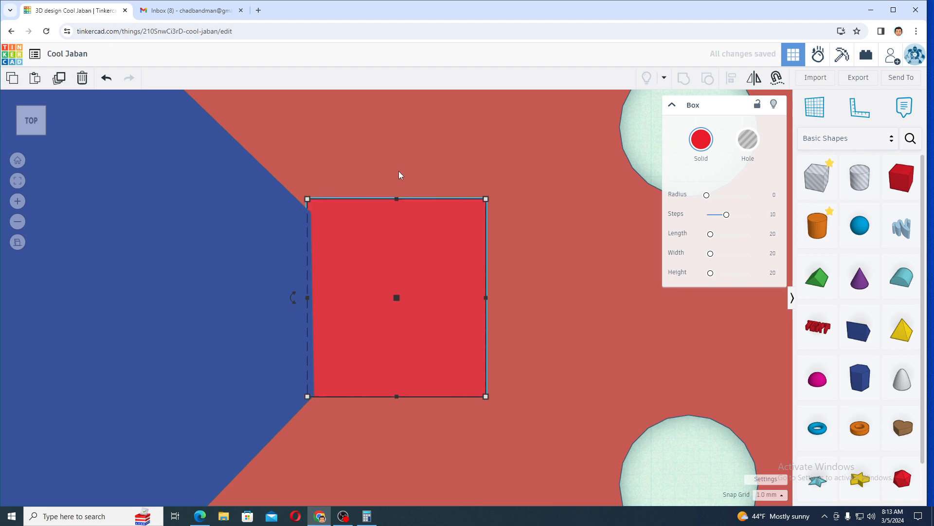
pyautogui.click(769, 495)
pyautogui.click(769, 397)
pyautogui.press('Down')
pyautogui.press('Down')
pyautogui.press('Down')
pyautogui.press('Down')
pyautogui.press('Down')
pyautogui.press('Down')
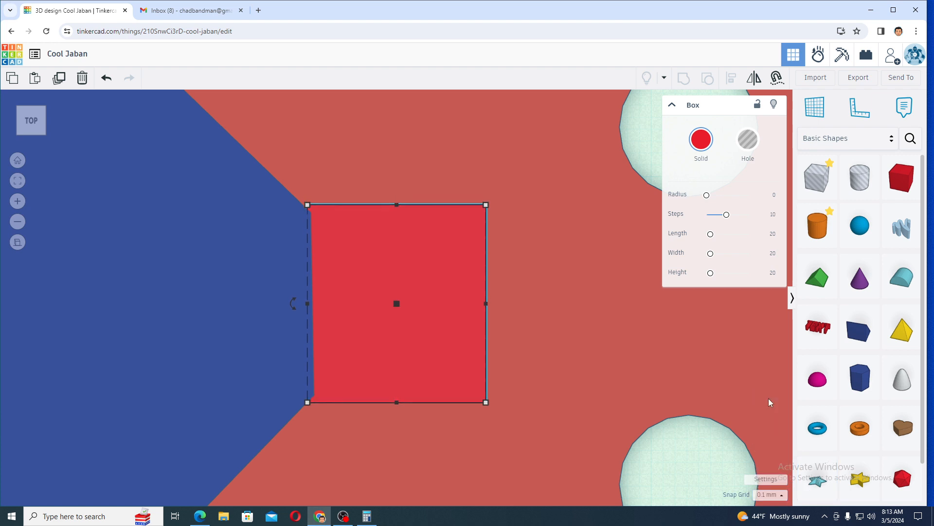
# Compare the box with the drawing, and nudge it 0.1 mm toward the plate's front edge and 0.2 mm into the octagon
pyautogui.click(197, 10)
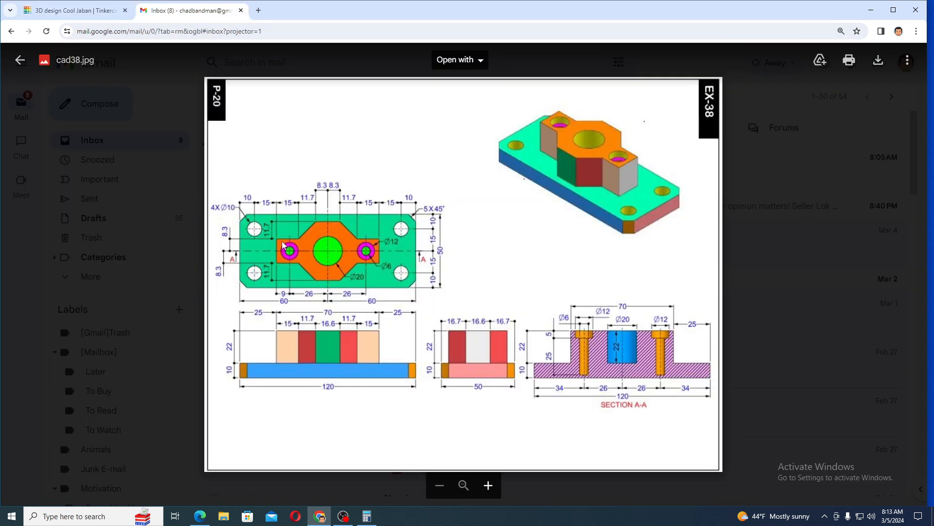
pyautogui.click(99, 10)
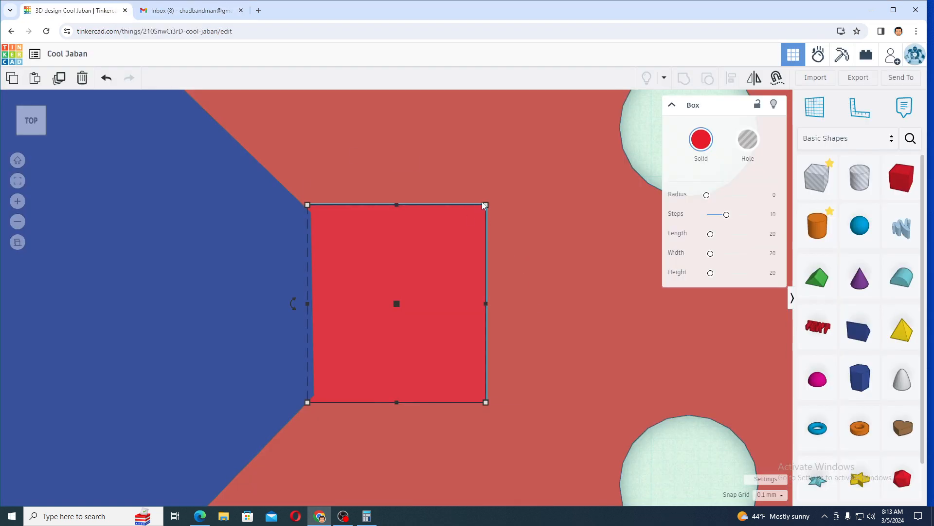
pyautogui.moveTo(486, 206)
pyautogui.press('Down')
pyautogui.press('Left')
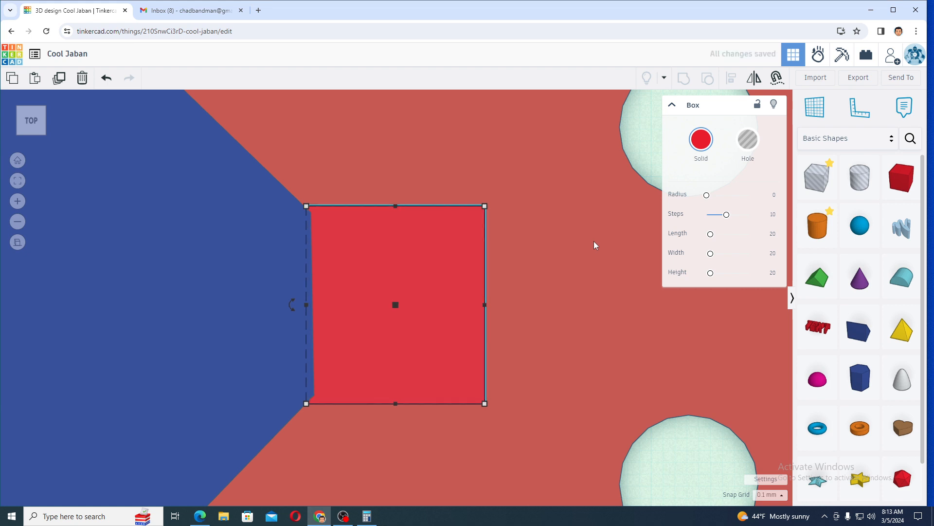
pyautogui.click(583, 238)
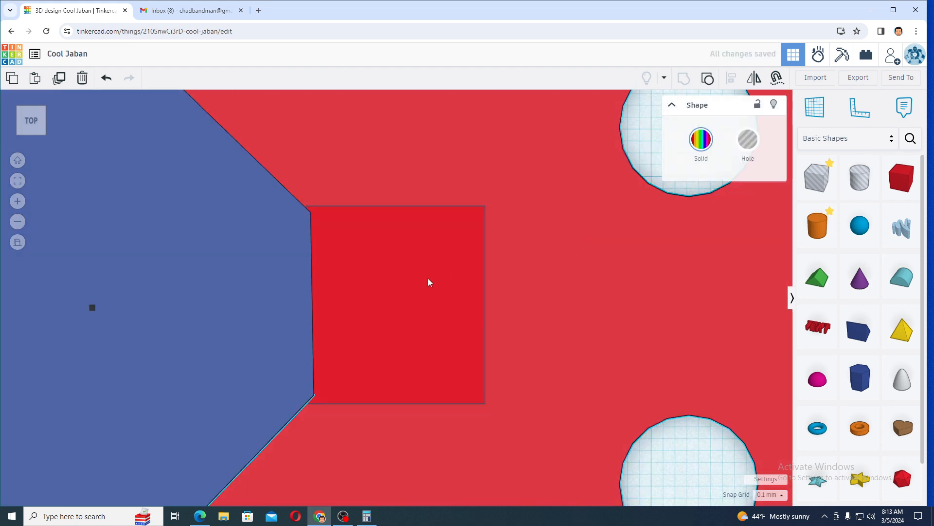
pyautogui.click(428, 278)
pyautogui.press('Left')
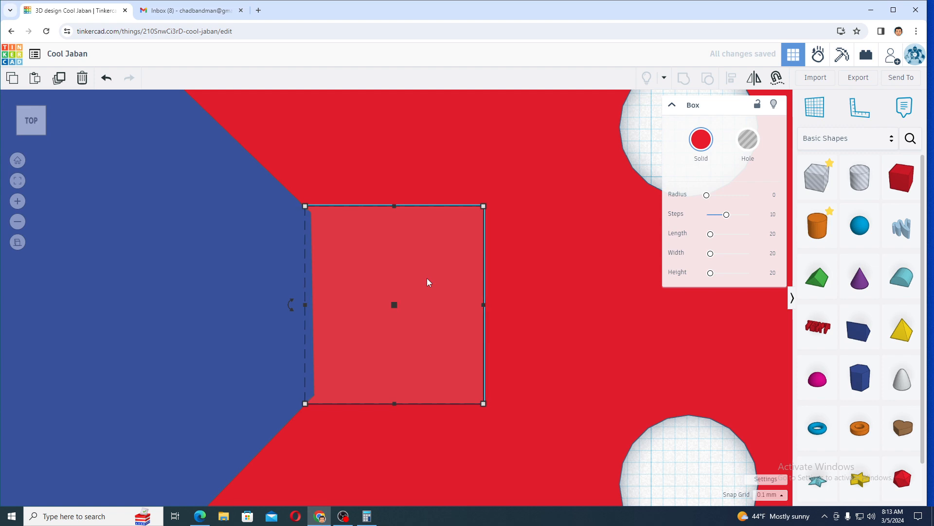
pyautogui.click(594, 311)
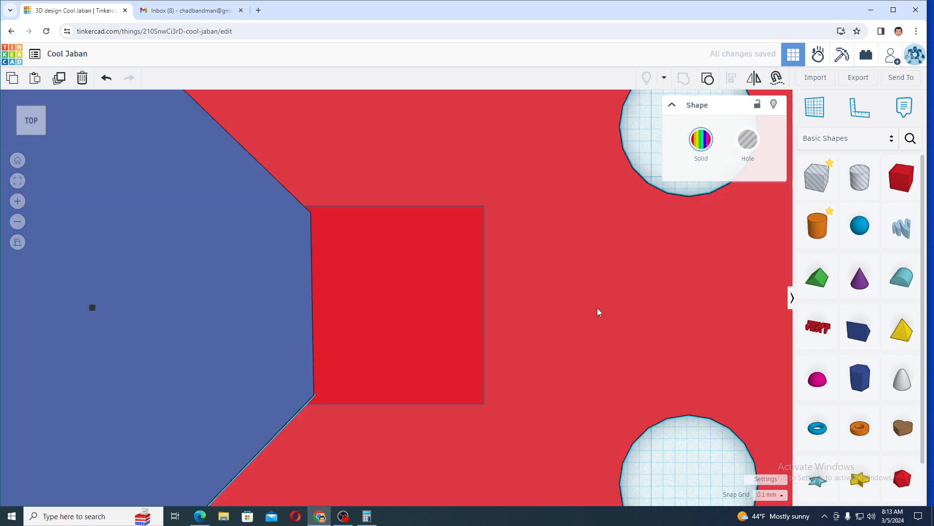
# Set the height of the box beside the octagon to 22 mm
pyautogui.moveTo(589, 328); pyautogui.dragTo(564, 273, button='right')
pyautogui.click(419, 190)
pyautogui.click(394, 194)
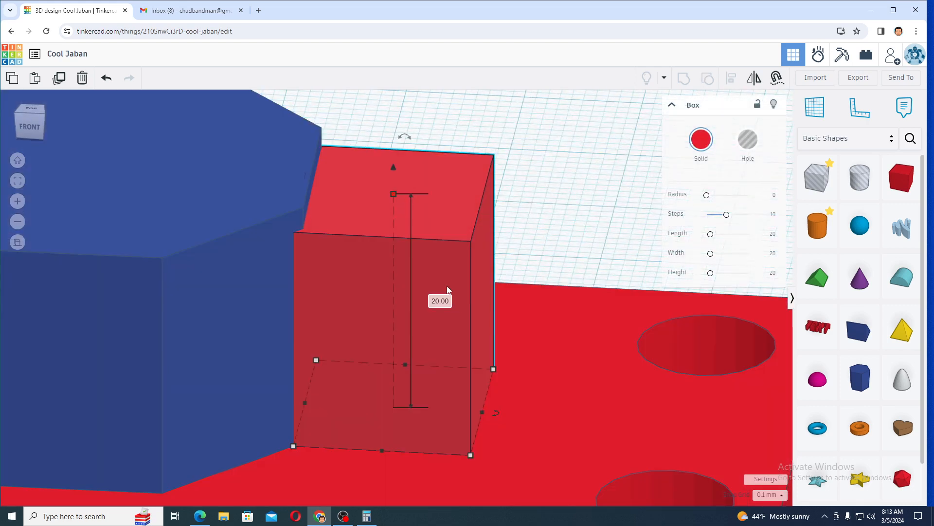
pyautogui.click(445, 301)
pyautogui.write('220')
pyautogui.press('BackSpace')
pyautogui.press('Return')
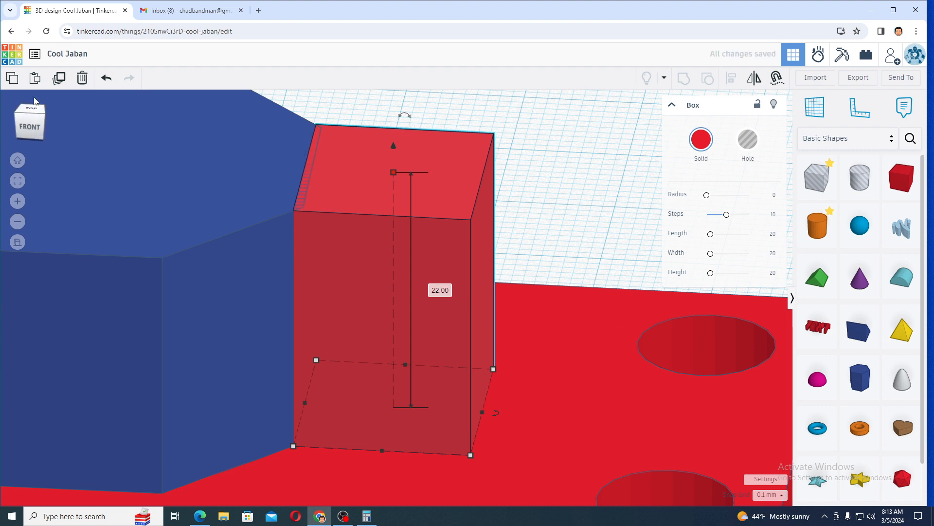
# Duplicate the box and move the copy along the plate's length to the octagon's left face
pyautogui.click(58, 79)
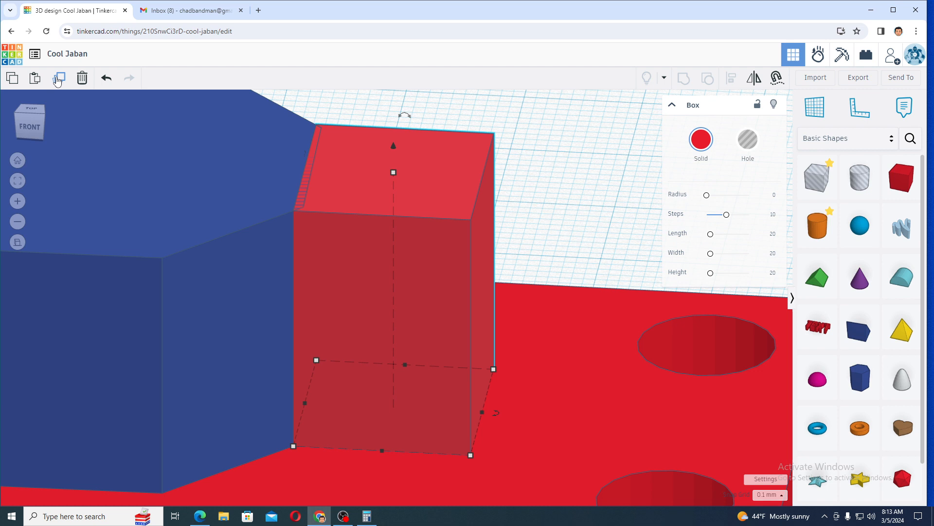
pyautogui.hotkey('shift', 'Left')
pyautogui.hotkey('shift', 'Left')
pyautogui.hotkey('shift', 'Left')
pyautogui.hotkey('shift', 'Left')
pyautogui.hotkey('shift', 'Left')
pyautogui.hotkey('shift', 'Left')
pyautogui.hotkey('shift', 'Left')
pyautogui.hotkey('shift', 'Left')
pyautogui.hotkey('shift', 'Left')
pyautogui.hotkey('shift', 'Left')
pyautogui.hotkey('shift', 'Left')
pyautogui.hotkey('shift', 'Left')
pyautogui.hotkey('shift', 'Left')
pyautogui.hotkey('shift', 'Left')
pyautogui.hotkey('shift', 'Left')
pyautogui.hotkey('shift', 'Left')
pyautogui.hotkey('shift', 'Left')
pyautogui.hotkey('shift', 'Left')
pyautogui.hotkey('shift', 'Left')
pyautogui.hotkey('shift', 'Left')
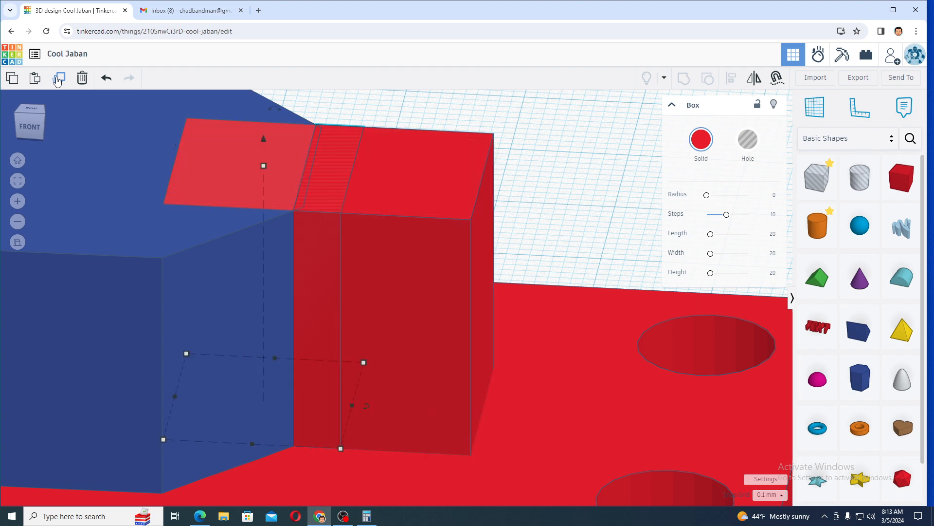
pyautogui.press('f')
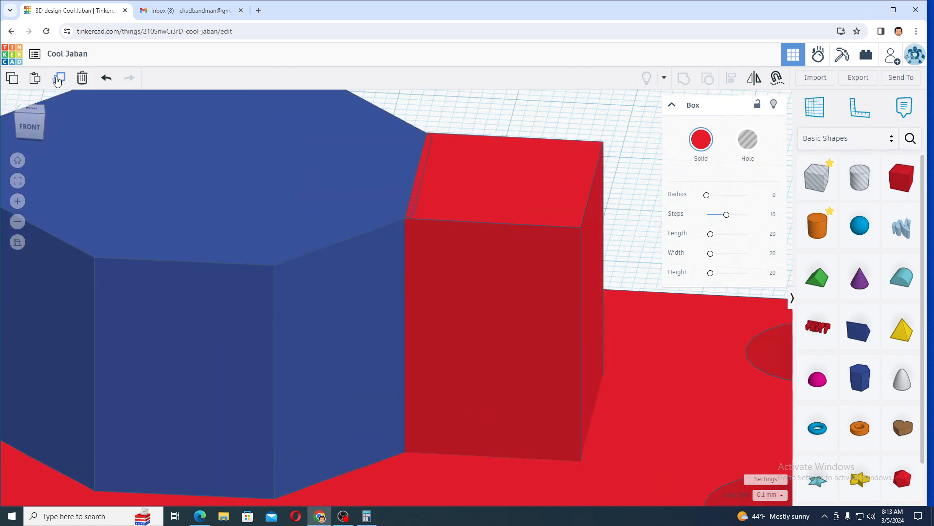
pyautogui.click(30, 112)
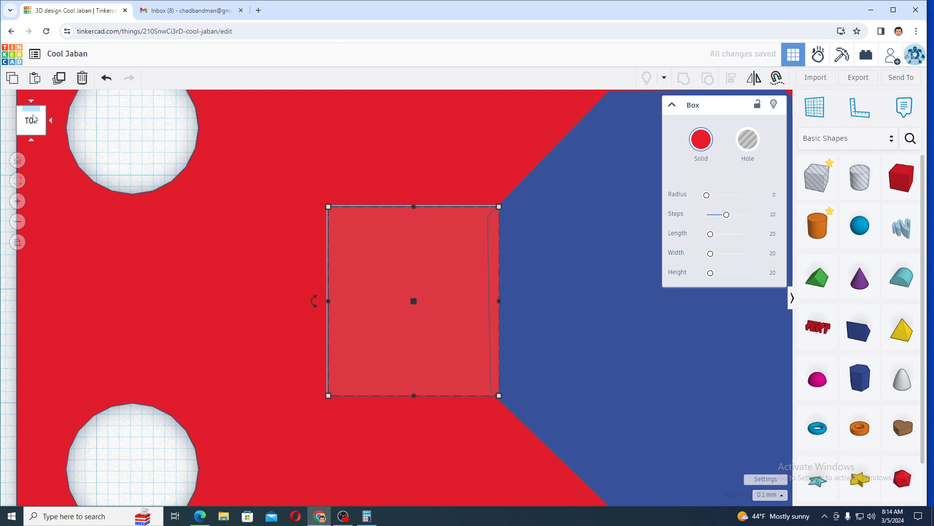
pyautogui.click(30, 118)
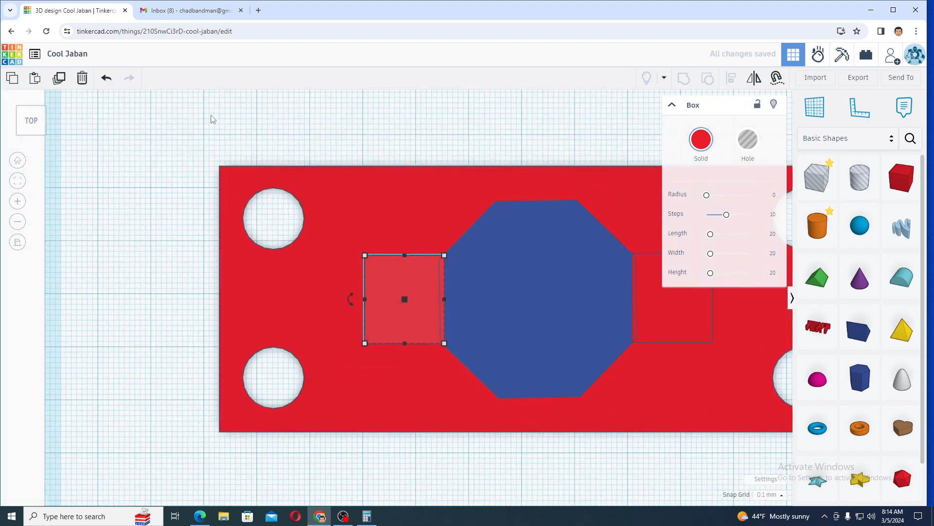
# Recolour both side boxes with the same preset blue as the octagon
pyautogui.click(602, 295)
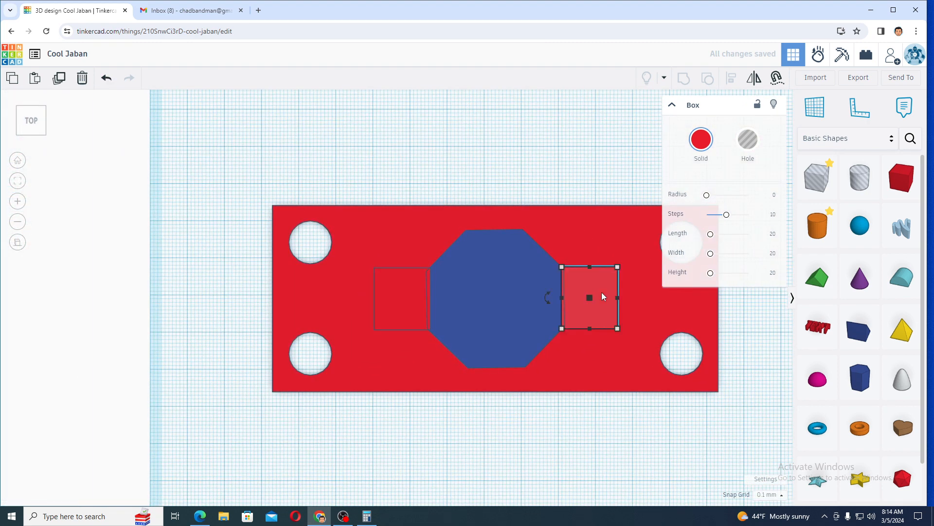
pyautogui.hotkey('ctrl', 'a')
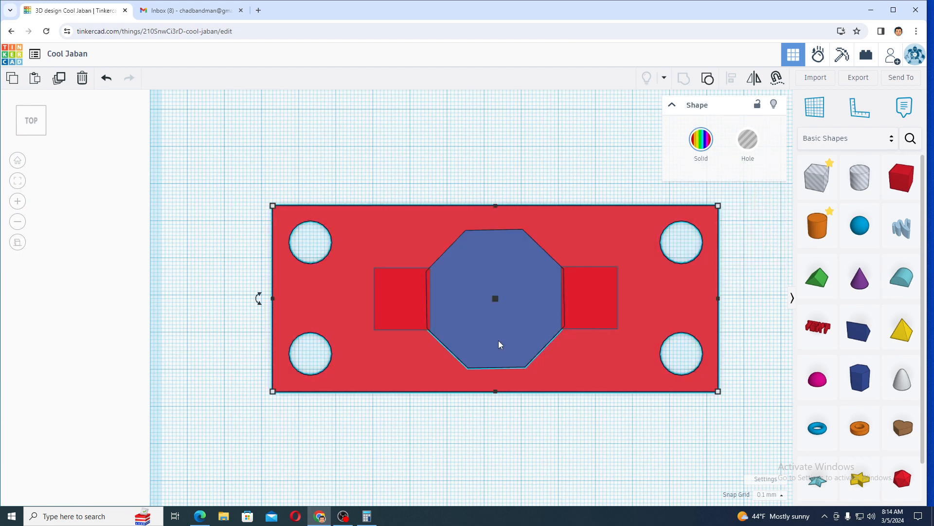
pyautogui.click(590, 318)
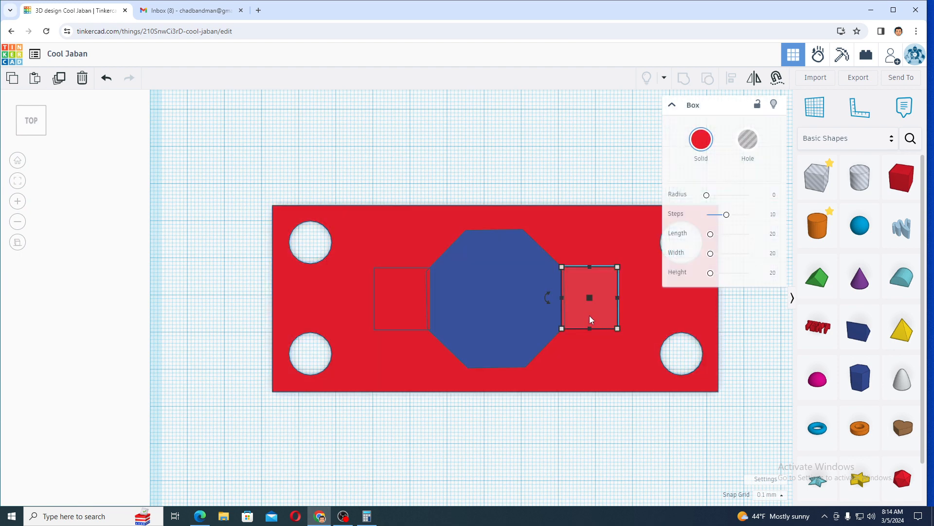
pyautogui.click(407, 298)
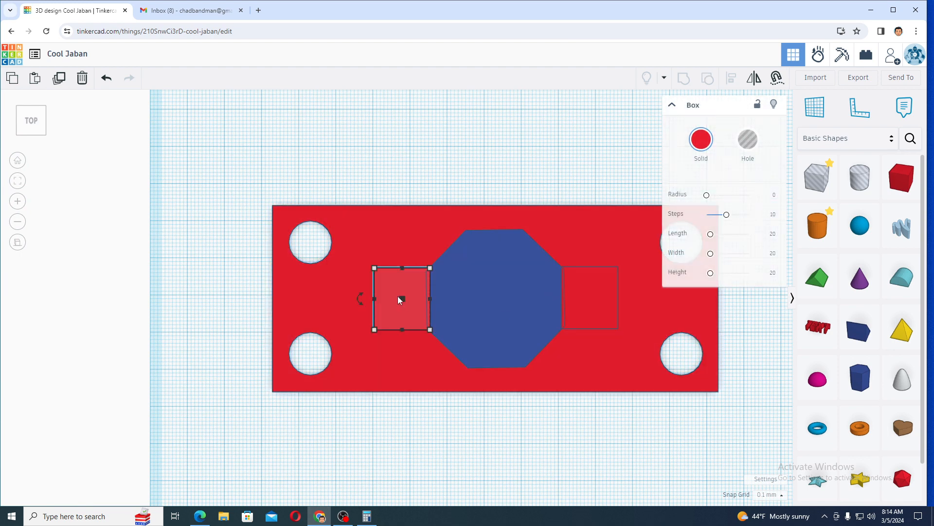
pyautogui.click(701, 141)
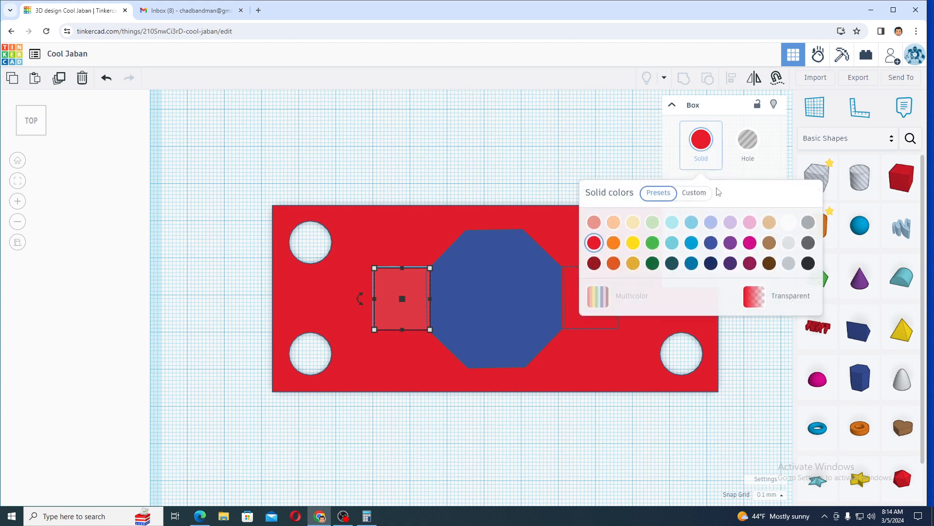
pyautogui.click(692, 263)
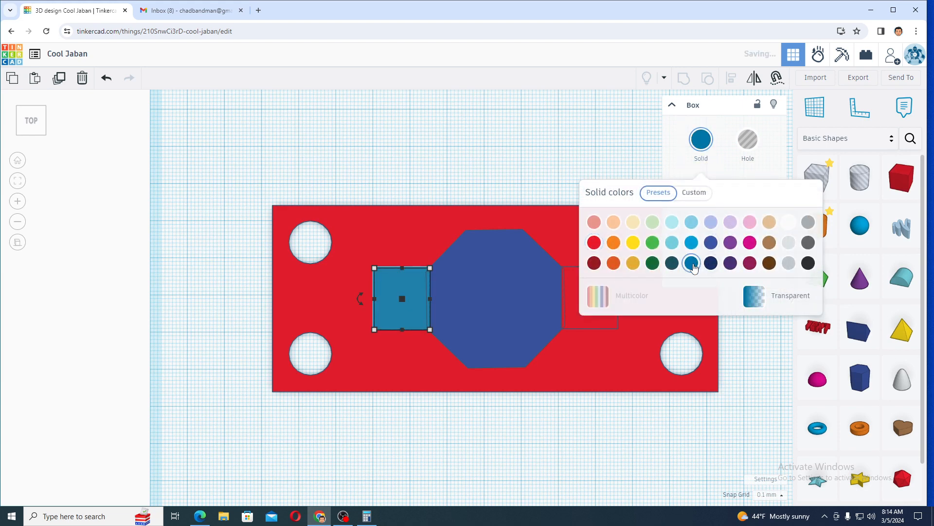
pyautogui.click(691, 242)
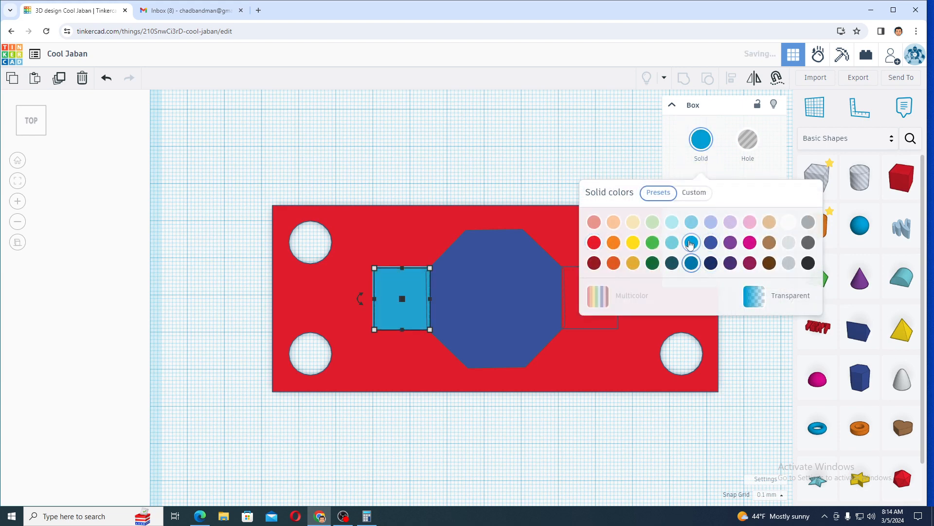
pyautogui.click(691, 223)
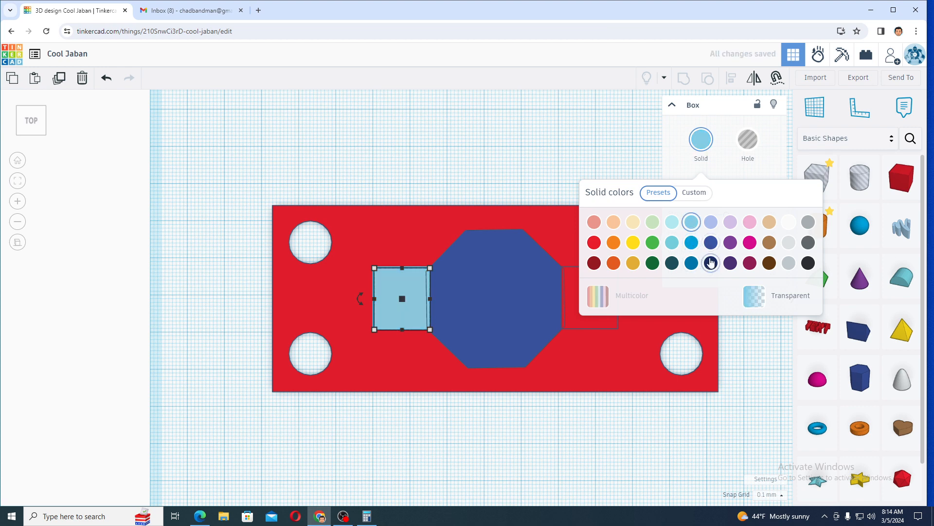
pyautogui.click(711, 243)
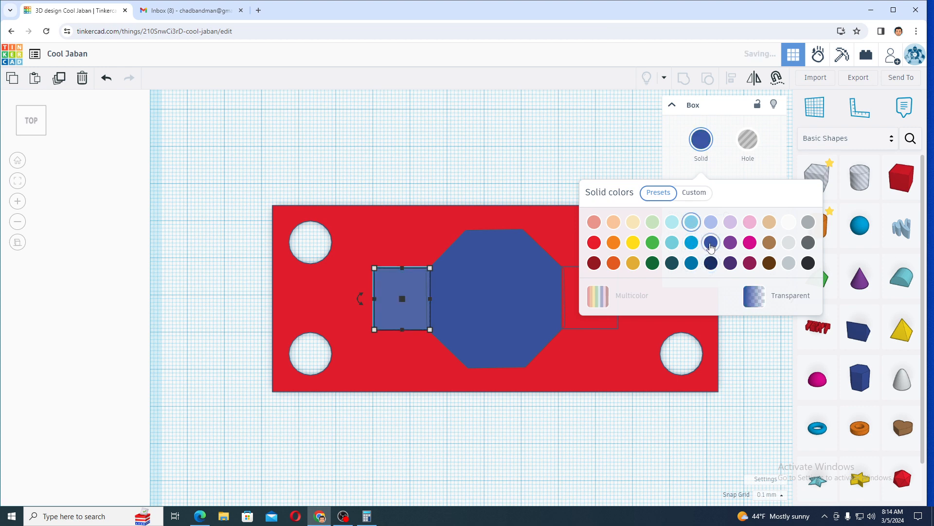
pyautogui.click(576, 315)
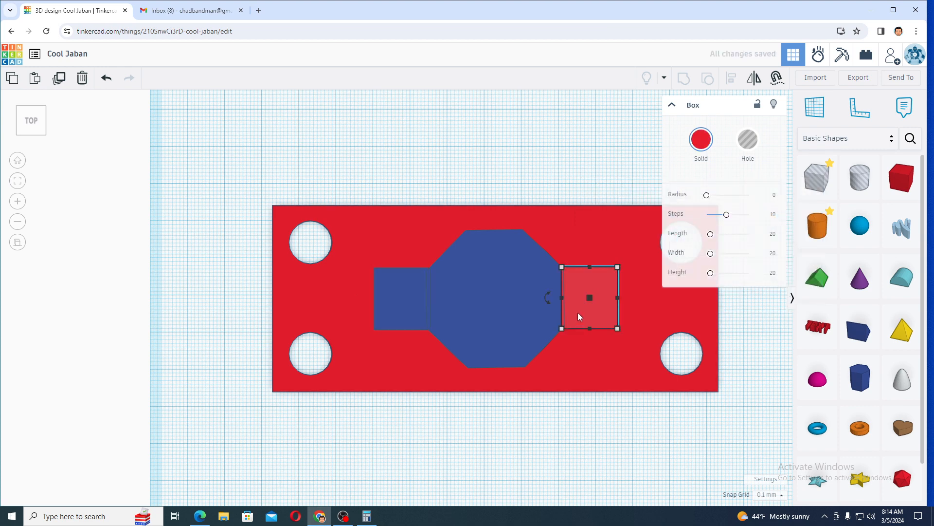
pyautogui.click(702, 146)
pyautogui.click(711, 242)
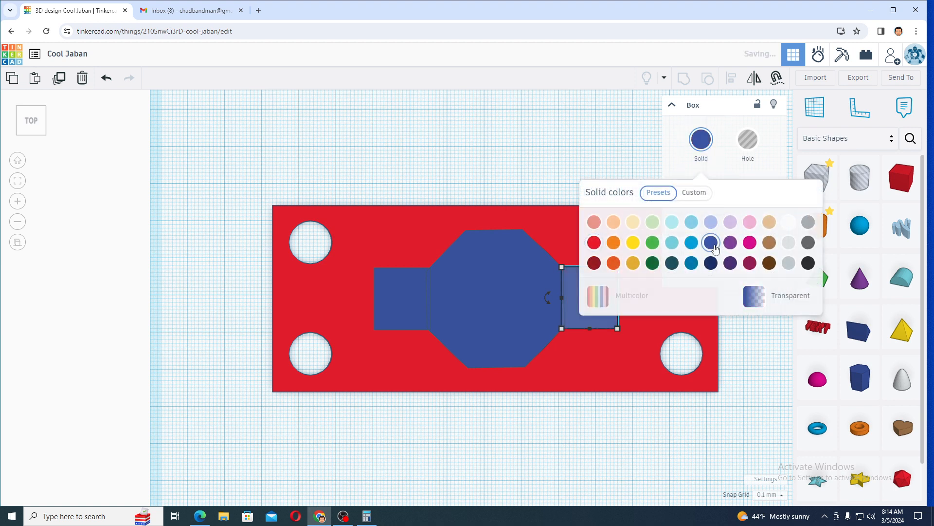
# Group the base plate with octagon and both side boxes into one multicolour shape
pyautogui.hotkey('ctrl', 'a')
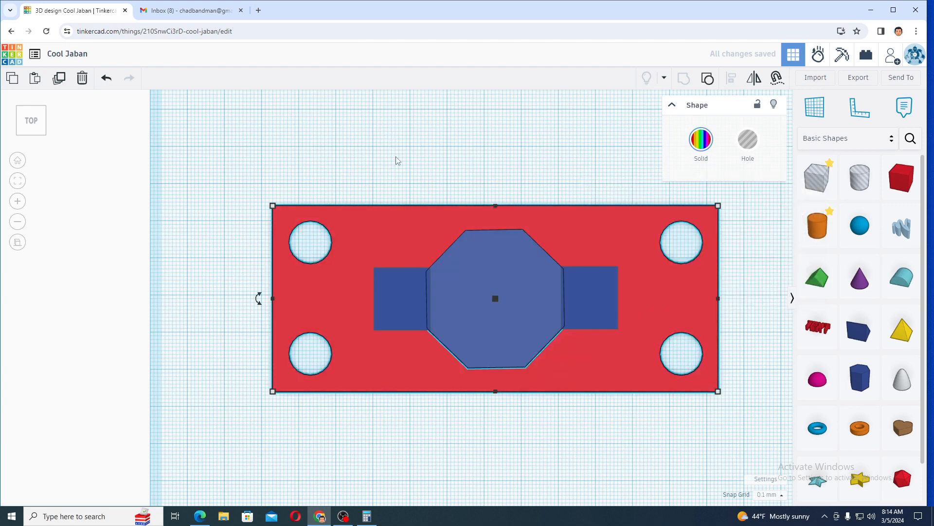
pyautogui.moveTo(384, 134); pyautogui.dragTo(593, 372)
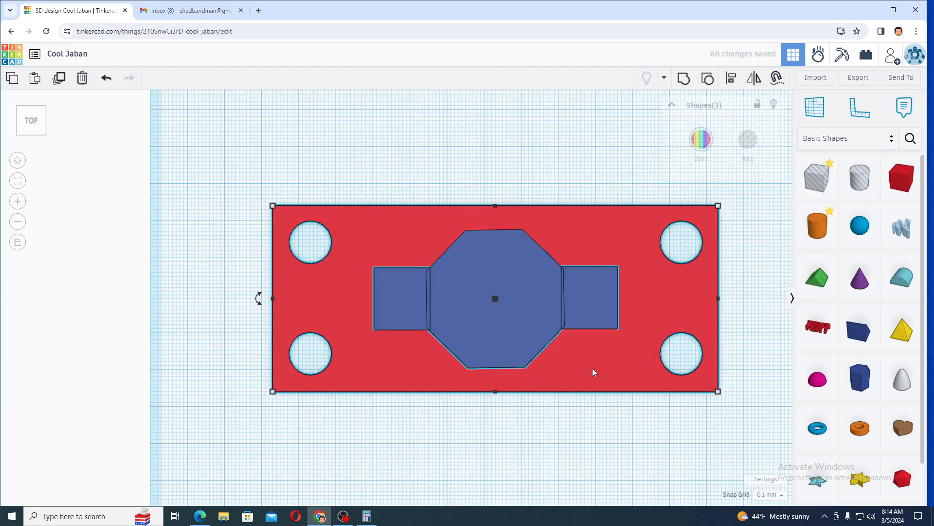
pyautogui.click(684, 78)
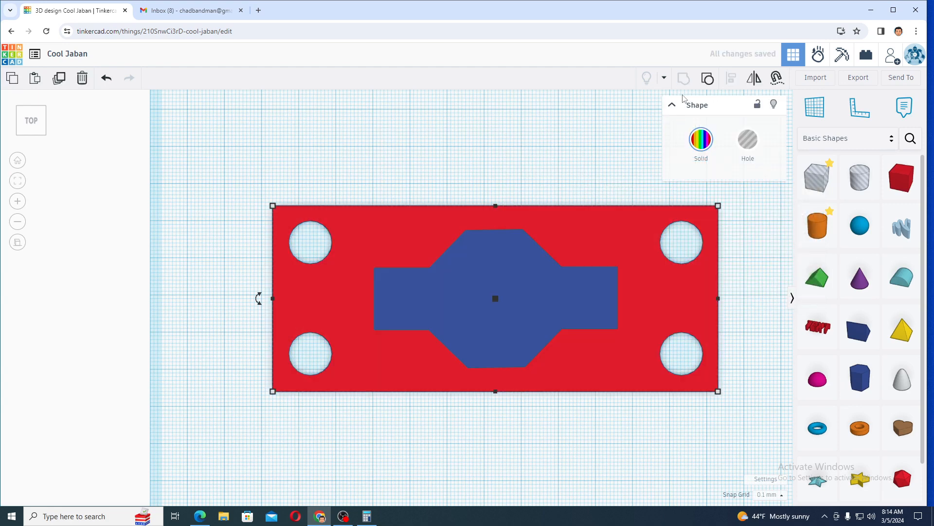
# Check the plate's corner chamfer in the drawing, and place a 5 x 5 mm box hole beyond the plate's back-left corner
pyautogui.click(198, 9)
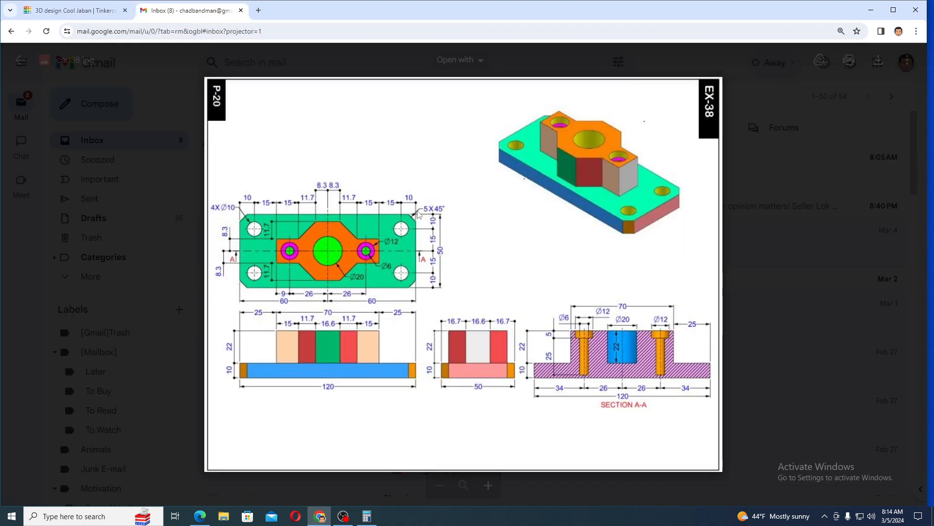
pyautogui.click(76, 10)
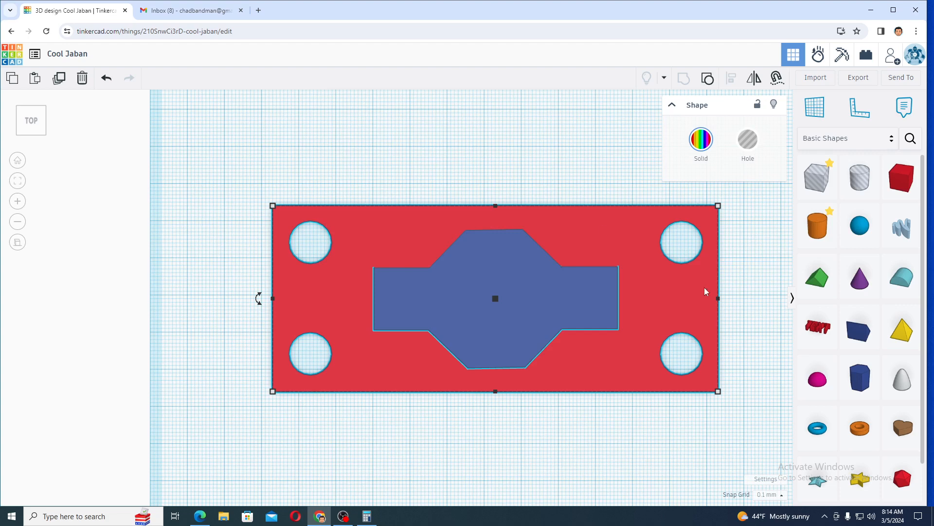
pyautogui.click(817, 176)
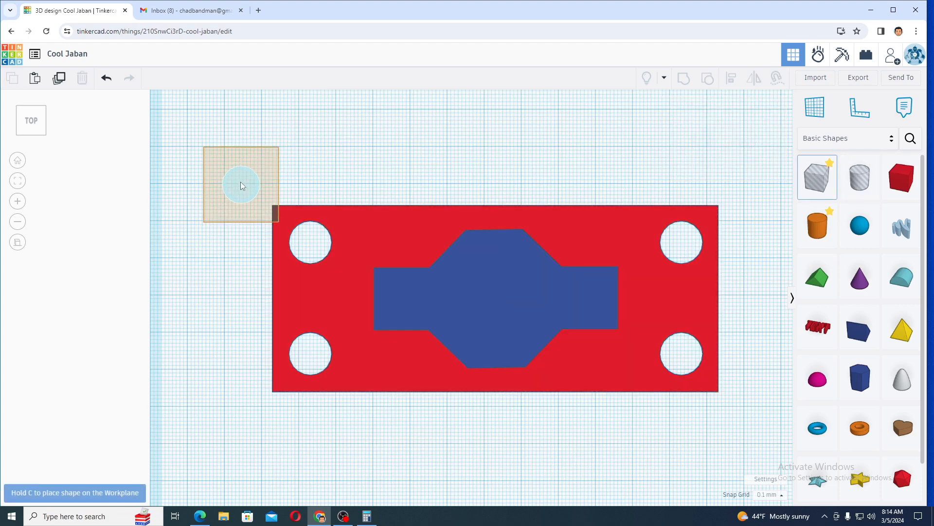
pyautogui.click(219, 164)
pyautogui.click(135, 162)
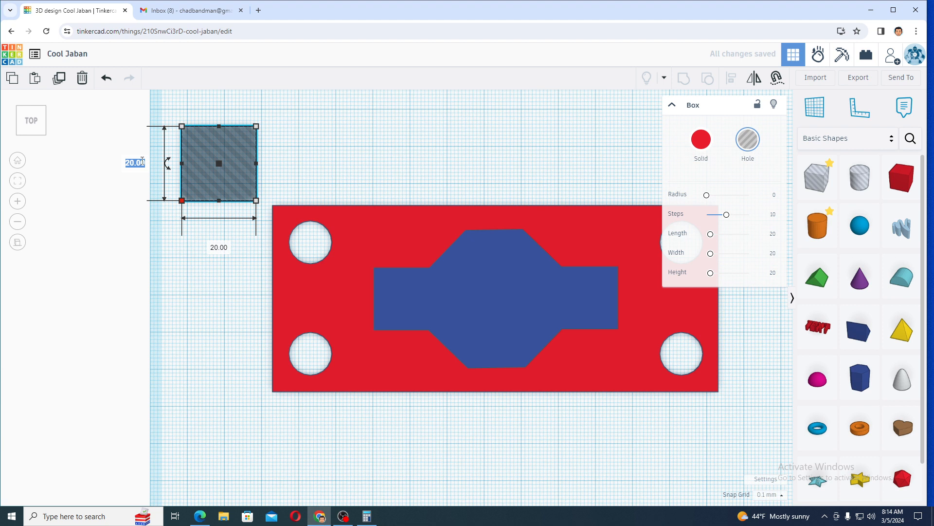
pyautogui.write('5')
pyautogui.press('Tab')
pyautogui.write('5')
pyautogui.press('Return')
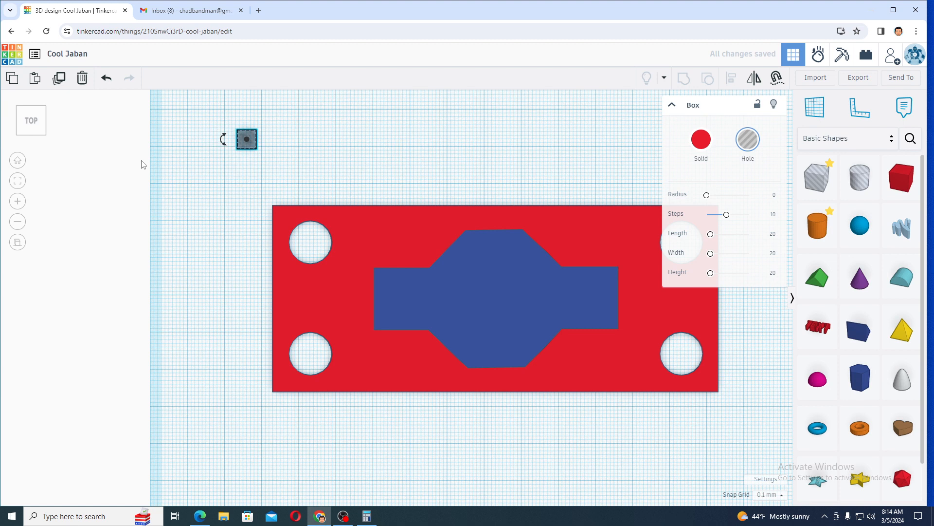
# Move the 5 mm box hole against the plate's left edge, level with its back-left corner
pyautogui.press('Down')
pyautogui.press('Down')
pyautogui.press('Down')
pyautogui.press('Down')
pyautogui.press('Down')
pyautogui.press('Down')
pyautogui.press('Down')
pyautogui.press('Down')
pyautogui.press('Down')
pyautogui.press('Down')
pyautogui.press('Down')
pyautogui.press('Down')
pyautogui.press('Down')
pyautogui.press('Down')
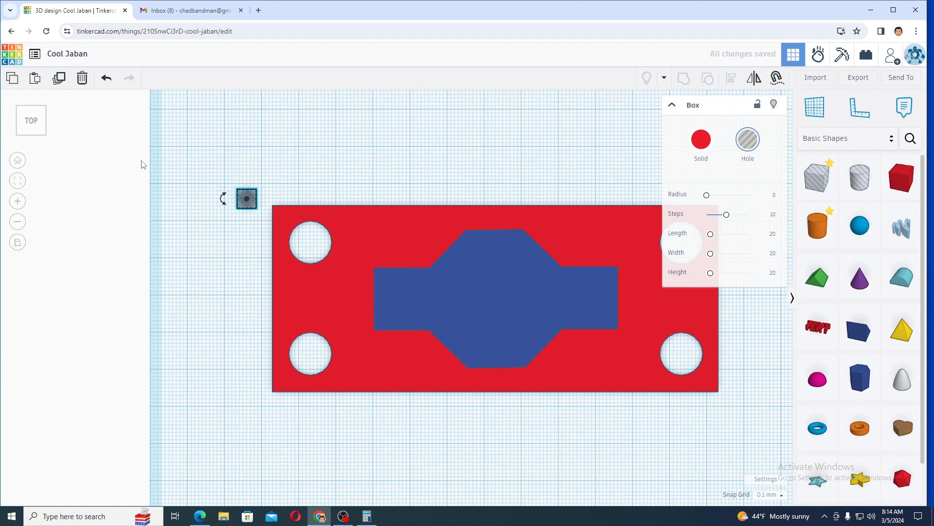
pyautogui.press('Right')
pyautogui.press('Right')
pyautogui.press('Right')
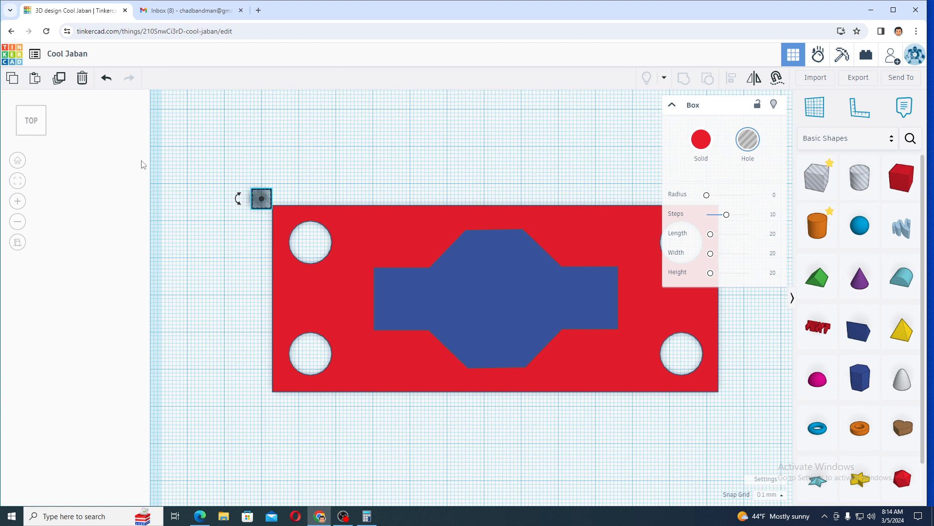
pyautogui.press('Down')
pyautogui.press('Down')
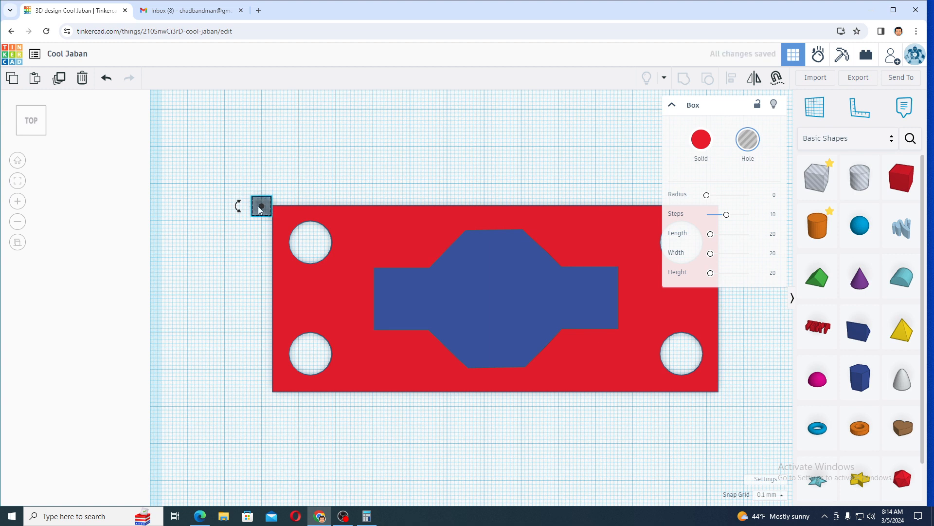
# Rotate the box hole 45° and shift it right until its centre lines up with the plate's left edge
pyautogui.moveTo(237, 207); pyautogui.dragTo(197, 210)
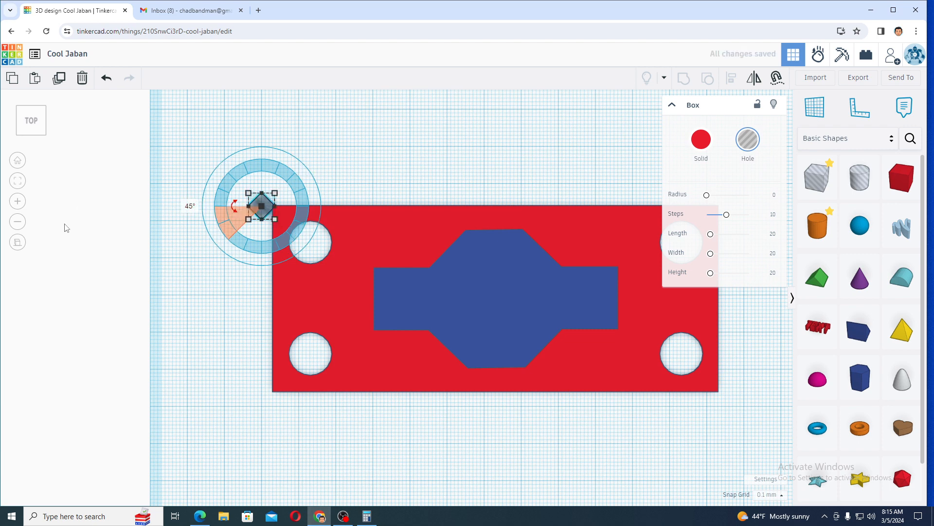
pyautogui.click(15, 181)
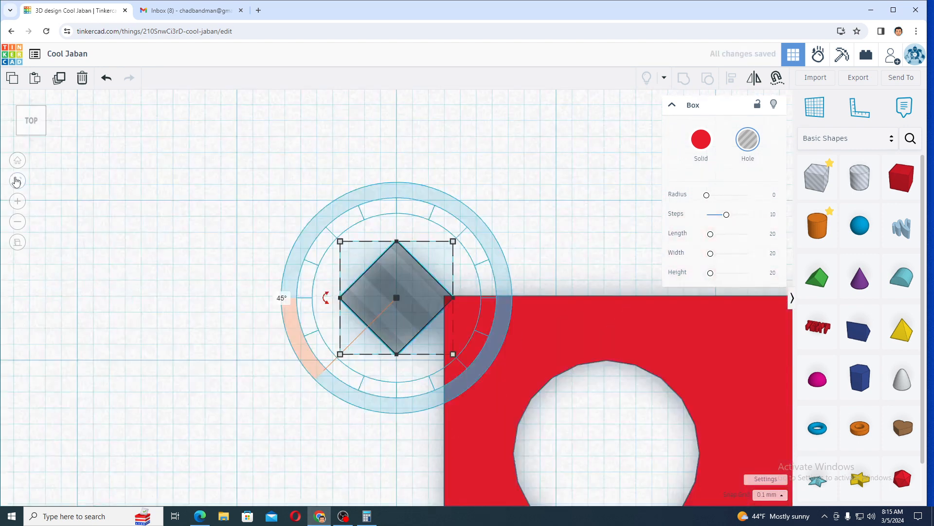
pyautogui.press('Right')
pyautogui.press('Right')
pyautogui.press('Right')
pyautogui.press('Right')
pyautogui.press('Right')
pyautogui.press('Right')
pyautogui.press('Right')
pyautogui.press('Right')
pyautogui.press('Right')
pyautogui.press('Right')
pyautogui.press('Right')
pyautogui.press('Right')
pyautogui.press('Right')
pyautogui.press('Right')
pyautogui.press('Right')
pyautogui.press('Right')
pyautogui.press('Right')
pyautogui.press('Right')
pyautogui.press('Right')
pyautogui.press('Right')
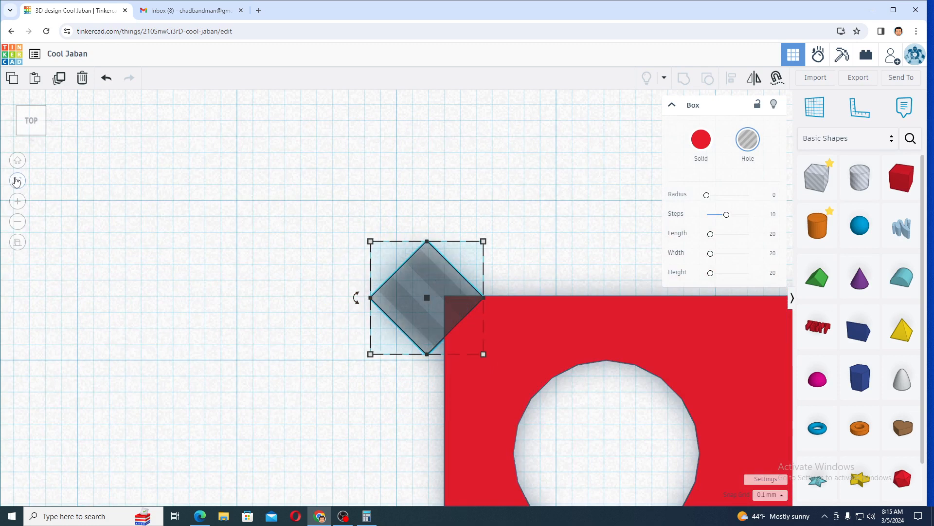
pyautogui.press('Left')
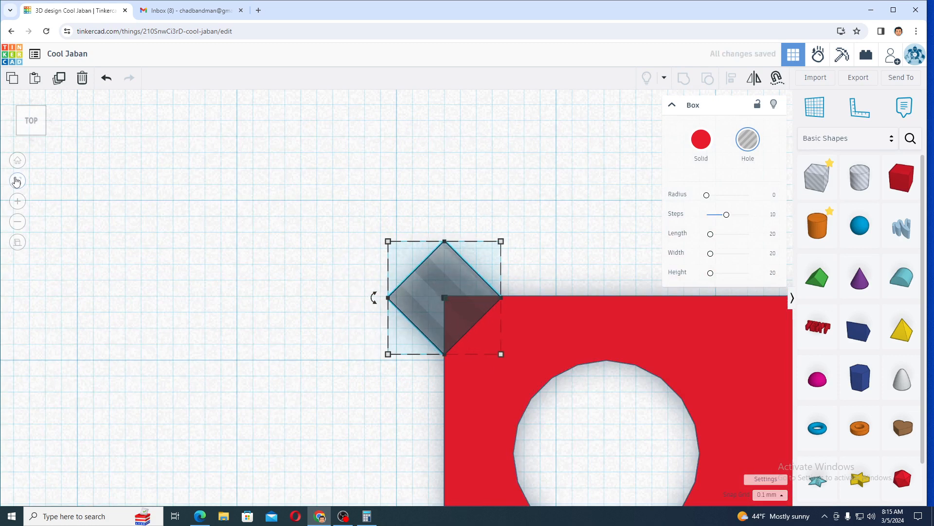
# Nudge the rotated box hole 0.1 mm toward the back to centre it on the plate's corner, and deselect it
pyautogui.click(177, 286)
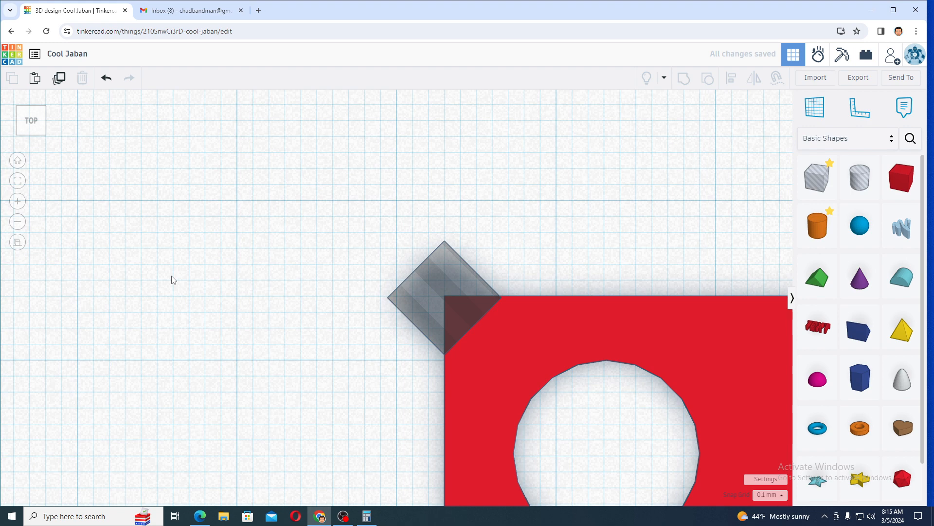
pyautogui.click(451, 289)
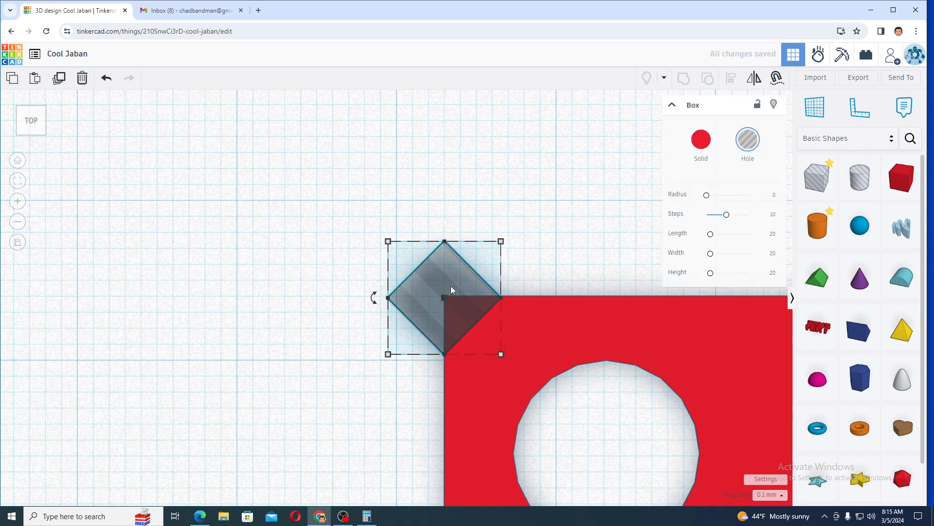
pyautogui.press('Up')
pyautogui.click(359, 316)
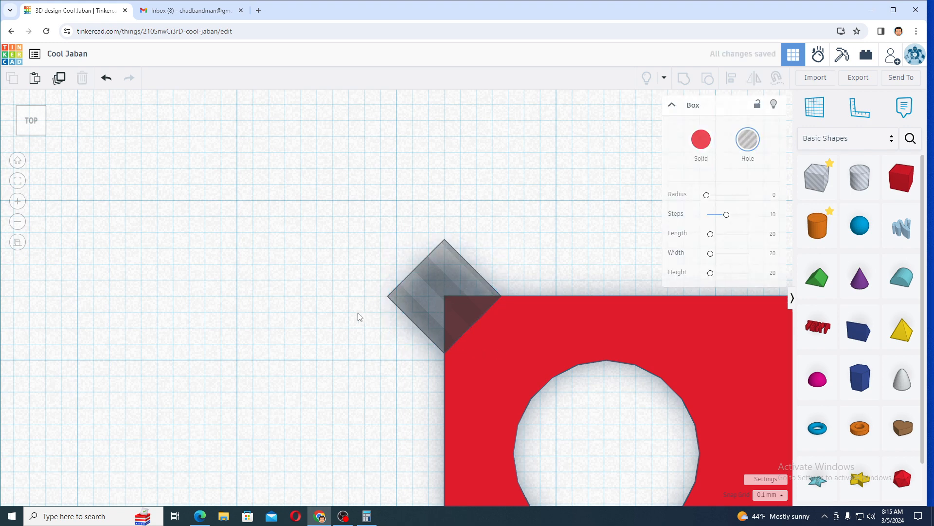
pyautogui.scroll(-5, 356, 314)
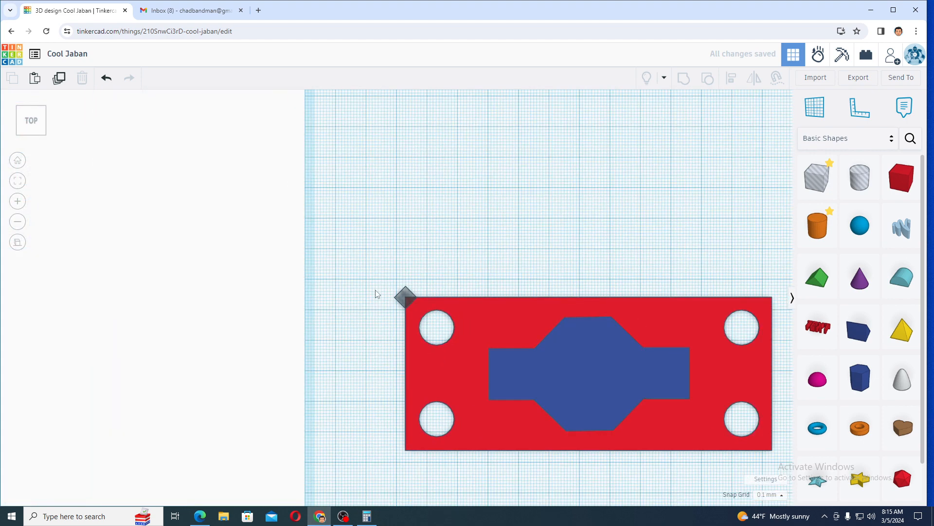
# Duplicate the rotated box hole, move the copy straight forward until it is centred on the plate's front-left corner, and deselect it
pyautogui.click(407, 299)
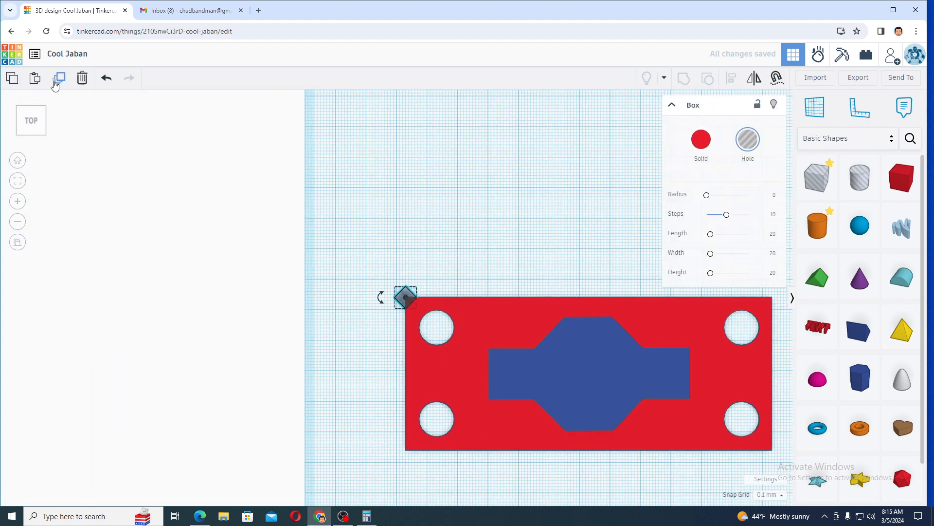
pyautogui.click(57, 82)
pyautogui.hotkey('shift', 'Down')
pyautogui.hotkey('shift', 'Down')
pyautogui.hotkey('shift', 'Down')
pyautogui.hotkey('shift', 'Down')
pyautogui.hotkey('shift', 'Down')
pyautogui.hotkey('shift', 'Down')
pyautogui.hotkey('shift', 'Down')
pyautogui.hotkey('shift', 'Down')
pyautogui.hotkey('shift', 'Down')
pyautogui.hotkey('shift', 'Down')
pyautogui.hotkey('shift', 'Down')
pyautogui.hotkey('shift', 'Down')
pyautogui.hotkey('shift', 'Down')
pyautogui.hotkey('shift', 'Down')
pyautogui.hotkey('shift', 'Down')
pyautogui.hotkey('shift', 'Down')
pyautogui.hotkey('shift', 'Down')
pyautogui.hotkey('shift', 'Down')
pyautogui.hotkey('shift', 'Down')
pyautogui.hotkey('shift', 'Down')
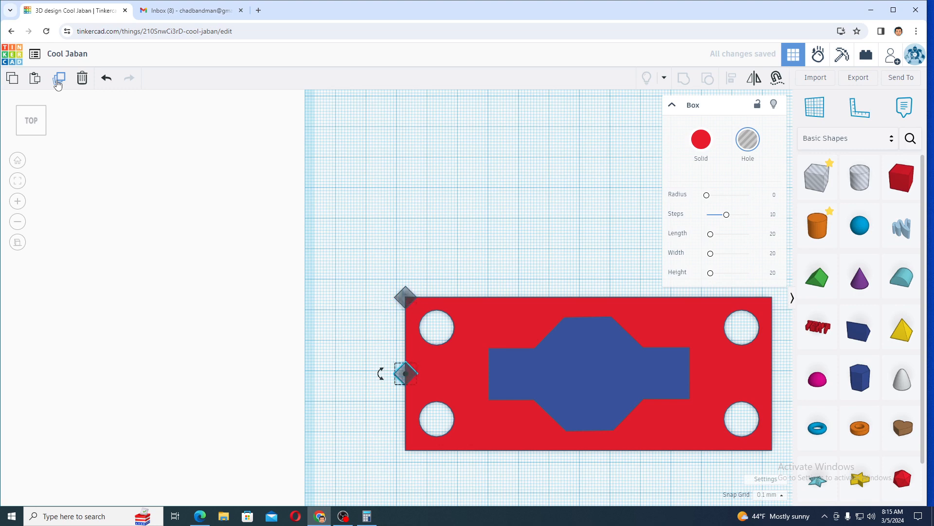
pyautogui.hotkey('shift', 'Down')
pyautogui.hotkey('shift', 'Down')
pyautogui.hotkey('shift', 'Down')
pyautogui.hotkey('shift', 'Down')
pyautogui.hotkey('shift', 'Down')
pyautogui.hotkey('shift', 'Down')
pyautogui.hotkey('shift', 'Down')
pyautogui.hotkey('shift', 'Down')
pyautogui.hotkey('shift', 'Down')
pyautogui.hotkey('shift', 'Down')
pyautogui.hotkey('shift', 'Down')
pyautogui.hotkey('shift', 'Down')
pyautogui.hotkey('shift', 'Down')
pyautogui.hotkey('shift', 'Down')
pyautogui.hotkey('shift', 'Down')
pyautogui.hotkey('shift', 'Down')
pyautogui.hotkey('shift', 'Down')
pyautogui.hotkey('shift', 'Down')
pyautogui.hotkey('shift', 'Down')
pyautogui.hotkey('shift', 'Down')
pyautogui.hotkey('shift', 'Down')
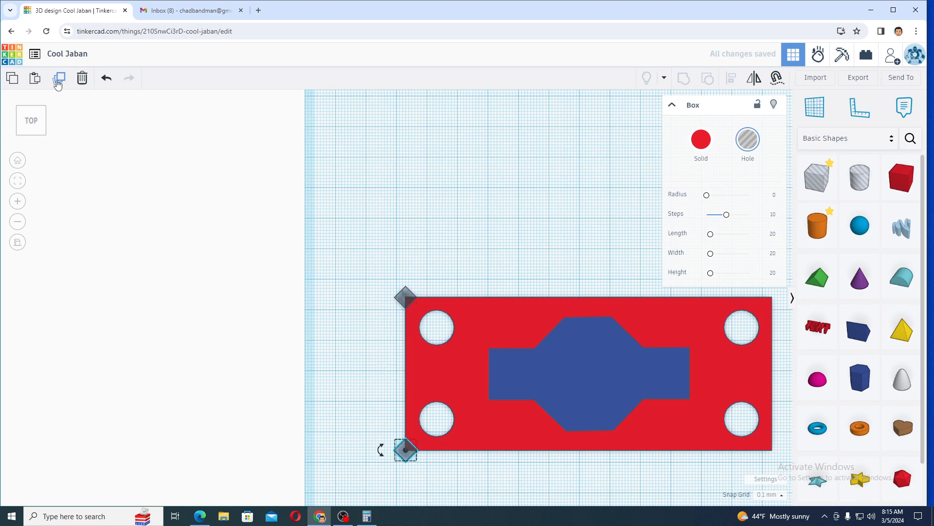
pyautogui.press('f')
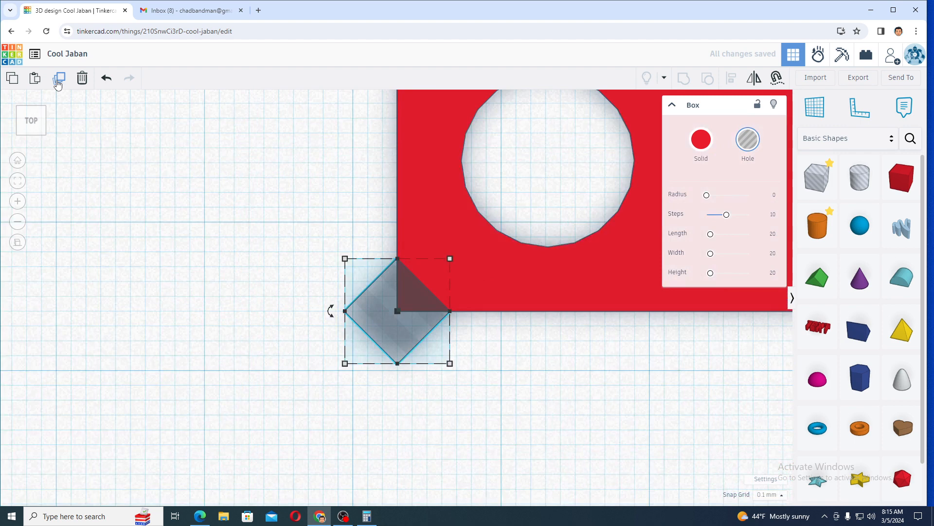
pyautogui.click(539, 430)
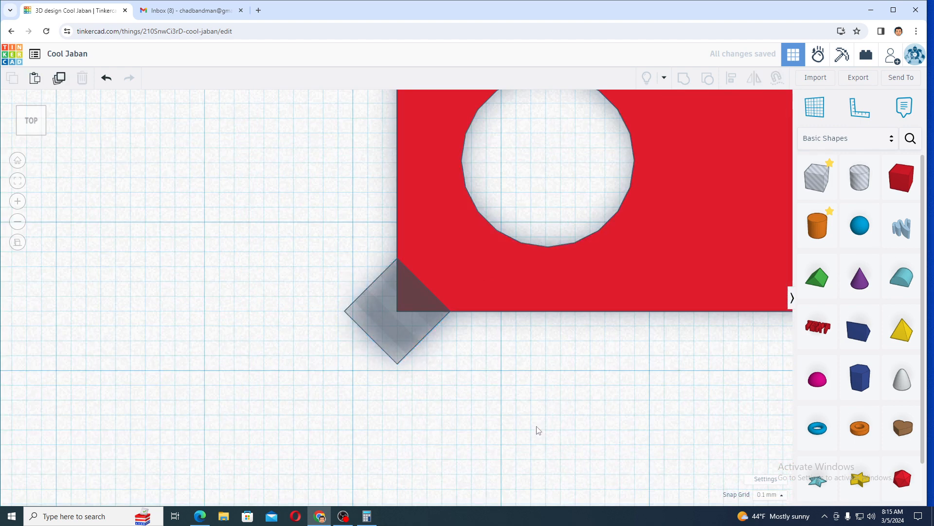
# Select both left corner box holes, duplicate them together, and move the copies right until they just clear the plate's right edge
pyautogui.scroll(-5, 609, 455)
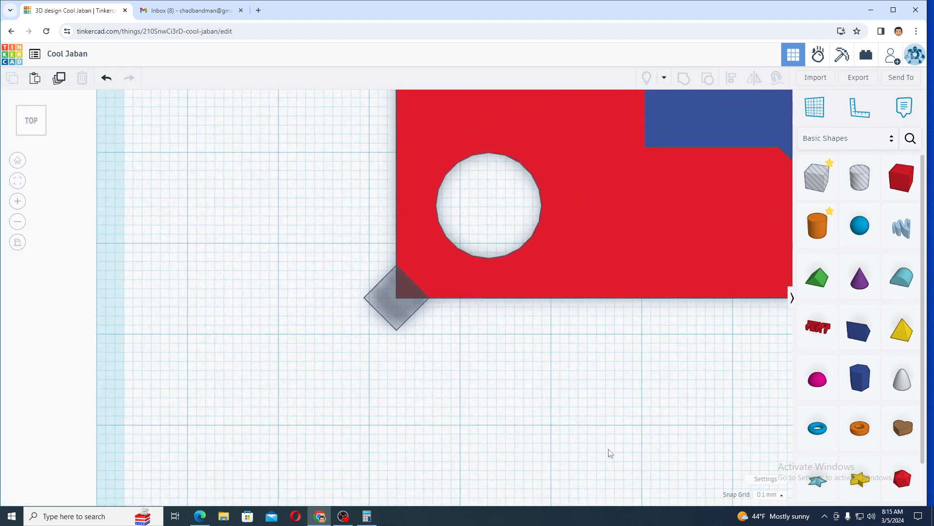
pyautogui.scroll(-3, 608, 455)
pyautogui.scroll(-2, 606, 455)
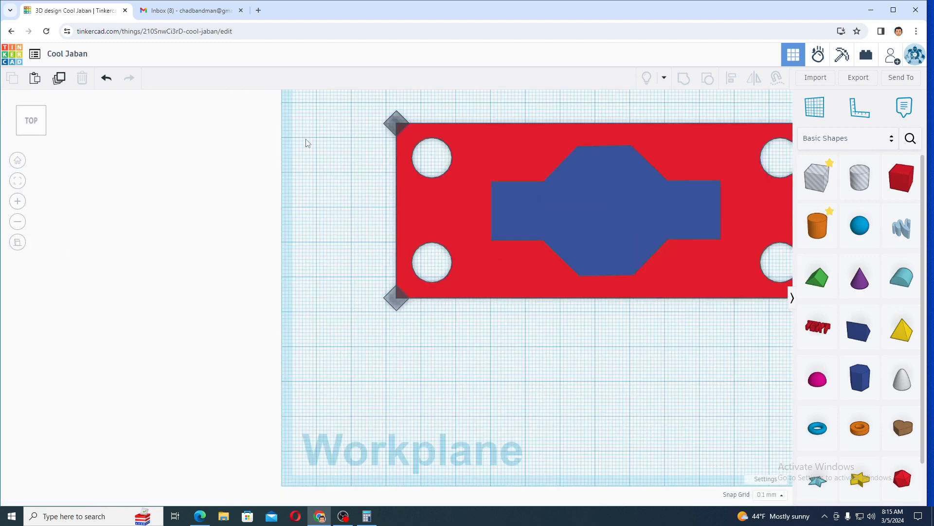
pyautogui.moveTo(336, 105); pyautogui.dragTo(392, 319)
pyautogui.click(62, 81)
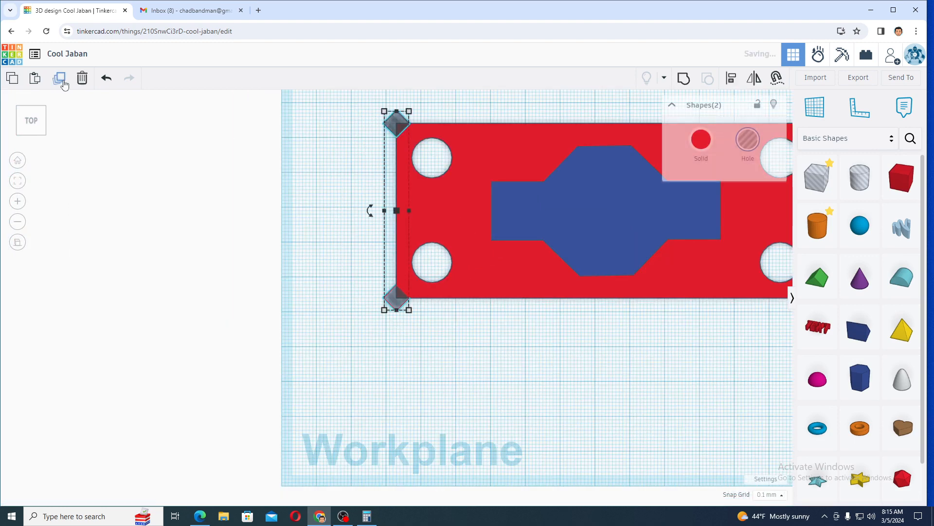
pyautogui.press('Right')
pyautogui.press('Right')
pyautogui.press('Right')
pyautogui.press('Right')
pyautogui.press('Right')
pyautogui.press('Right')
pyautogui.press('Right')
pyautogui.press('Right')
pyautogui.press('Right')
pyautogui.press('Right')
pyautogui.press('Right')
pyautogui.press('Right')
pyautogui.press('Right')
pyautogui.press('Right')
pyautogui.press('Right')
pyautogui.press('Right')
pyautogui.press('Right')
pyautogui.press('Right')
pyautogui.press('Right')
pyautogui.press('Right')
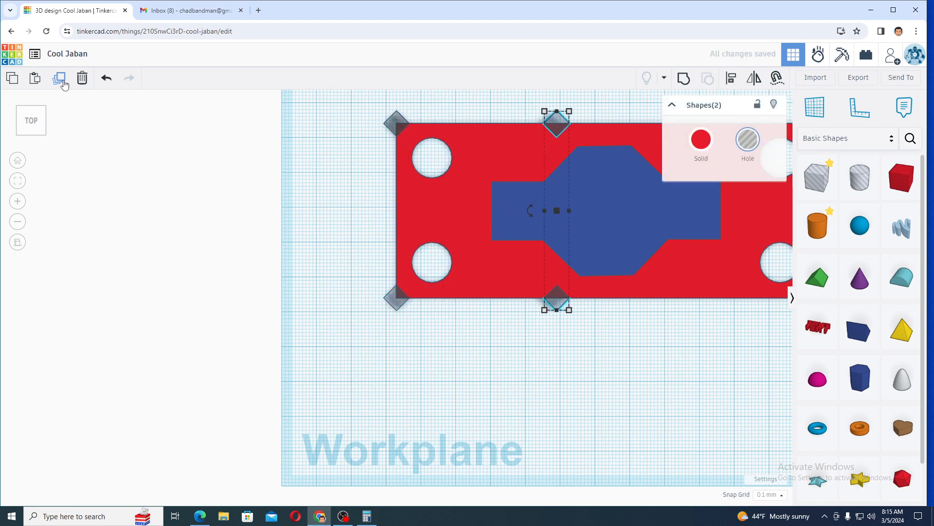
pyautogui.hotkey('shift', 'Right')
pyautogui.hotkey('shift', 'Right')
pyautogui.hotkey('shift', 'Right')
pyautogui.hotkey('shift', 'Right')
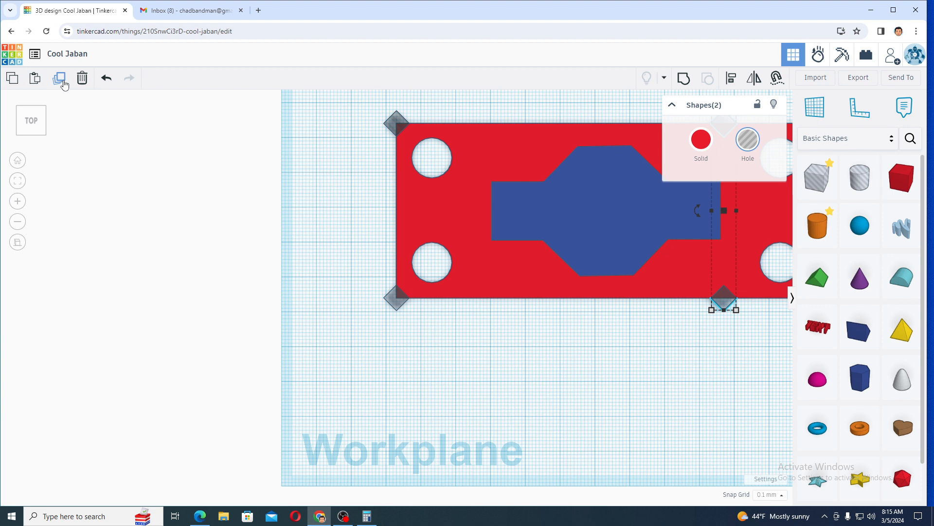
# Shift the copied pair of box holes left until their centres line up with the plate's right edge, and check both right corners
pyautogui.press('f')
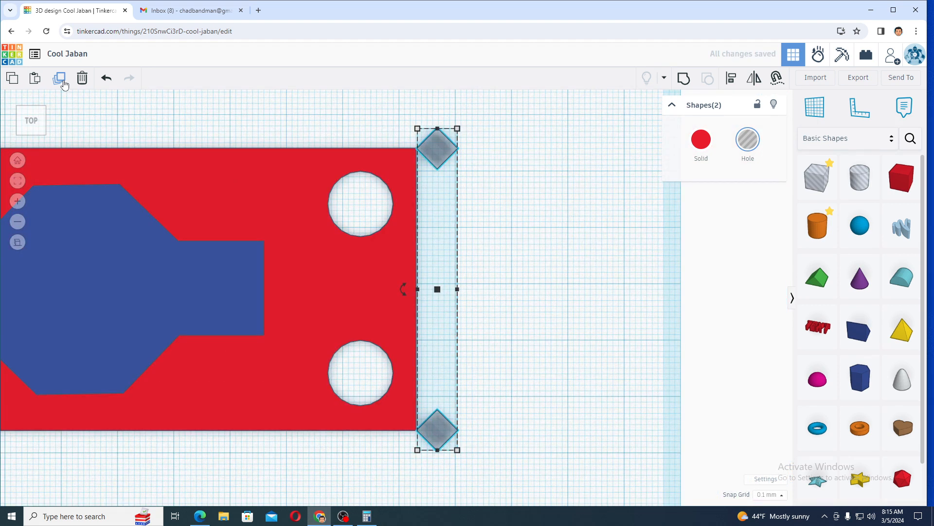
pyautogui.hotkey('shift', 'Left')
pyautogui.hotkey('shift', 'Left')
pyautogui.hotkey('shift', 'Left')
pyautogui.hotkey('shift', 'Left')
pyautogui.press('Left')
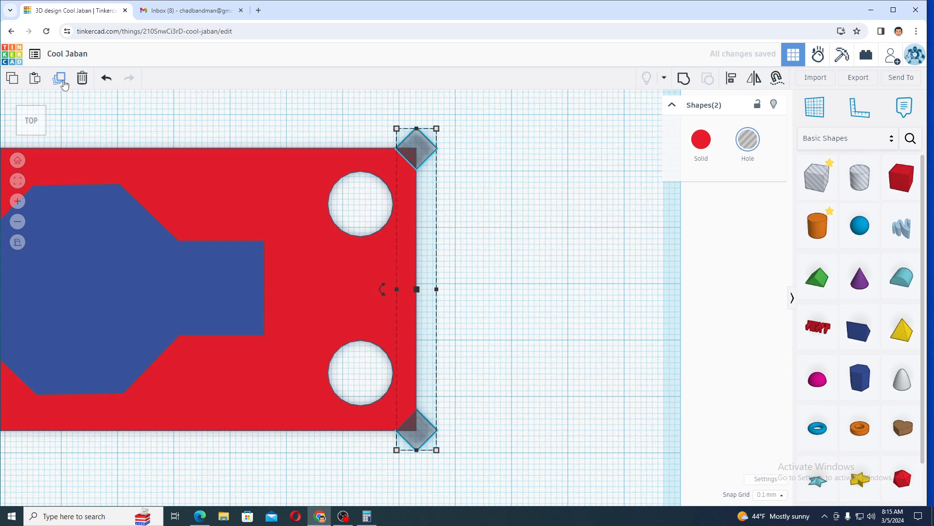
pyautogui.click(582, 311)
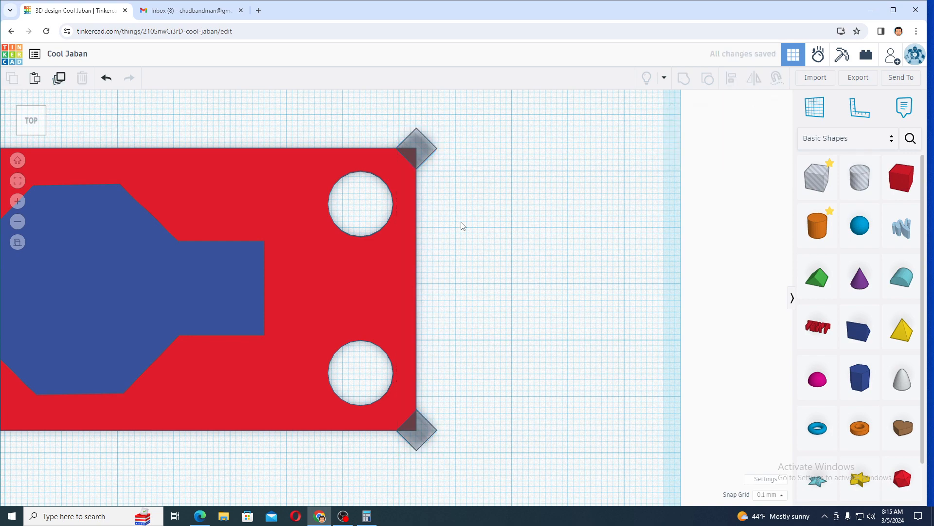
pyautogui.click(425, 156)
pyautogui.press('f')
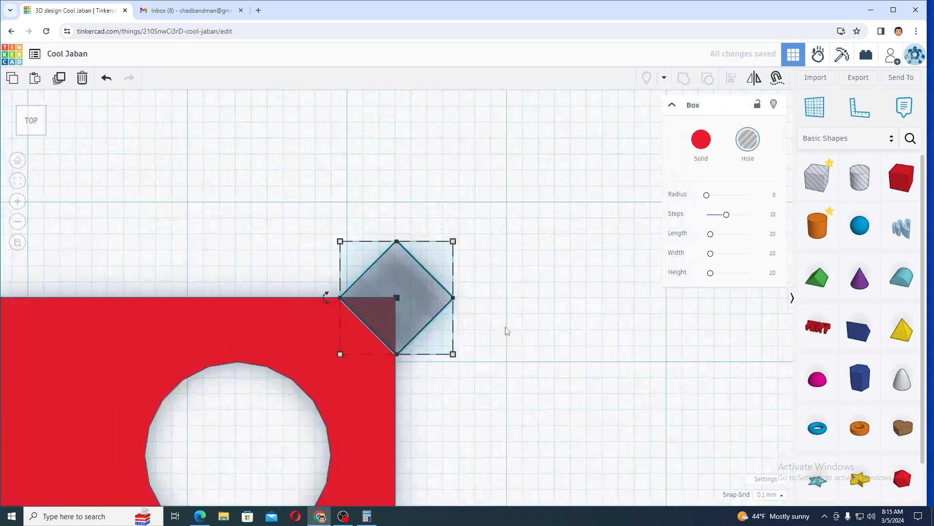
pyautogui.scroll(-5, 506, 329)
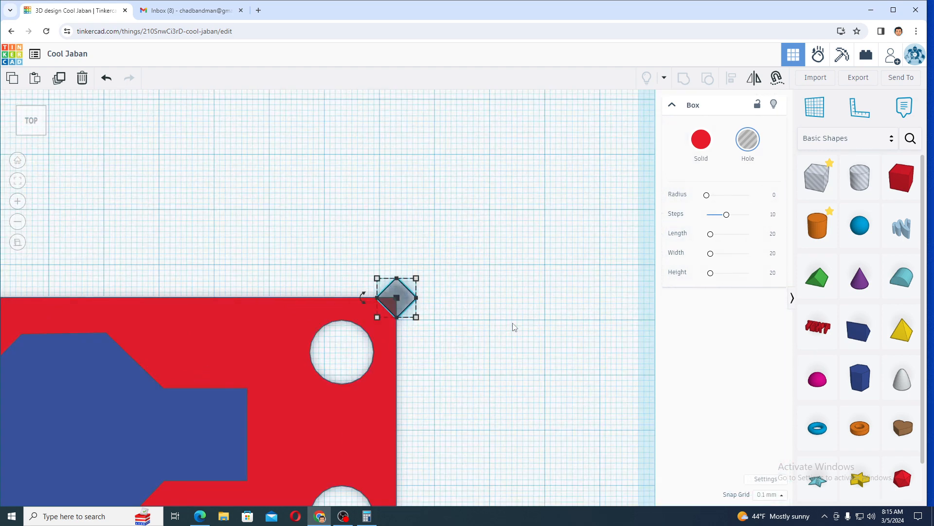
pyautogui.click(398, 428)
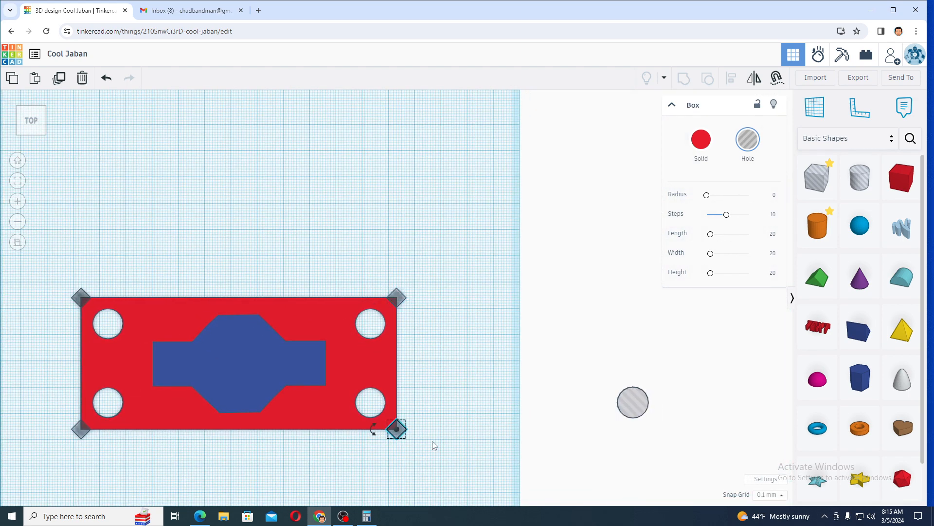
pyautogui.click(478, 326)
# Group the part with the four corner box holes to cut the chamfers, and select the resulting shape
pyautogui.moveTo(63, 263); pyautogui.dragTo(448, 467)
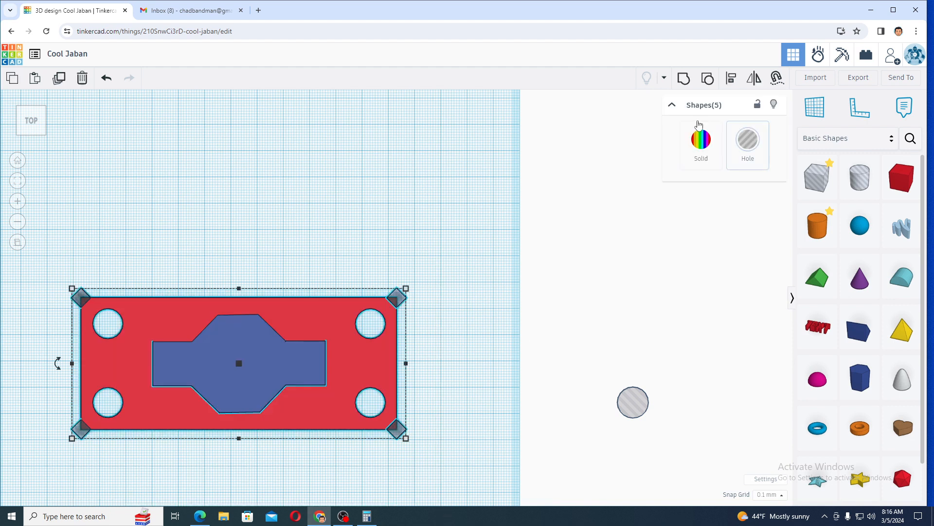
pyautogui.click(685, 78)
pyautogui.click(548, 201)
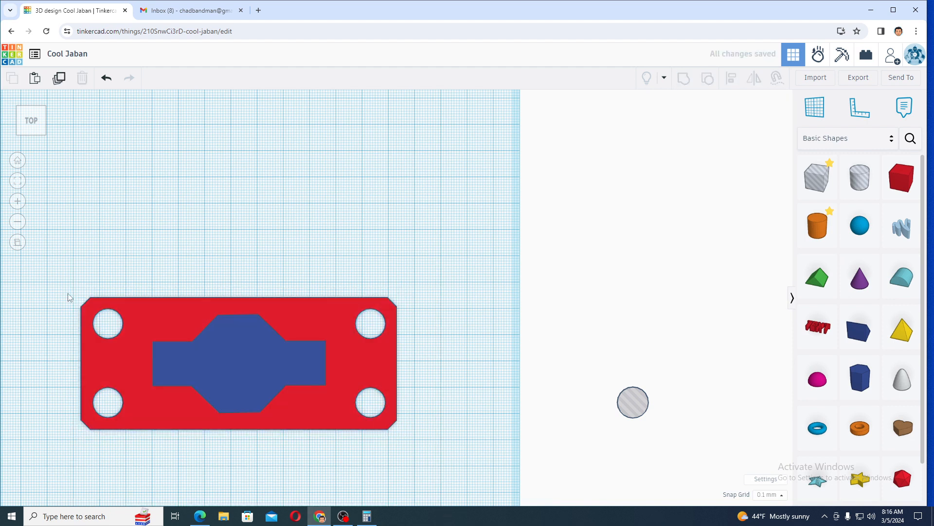
pyautogui.moveTo(49, 272); pyautogui.dragTo(453, 465)
pyautogui.click(21, 180)
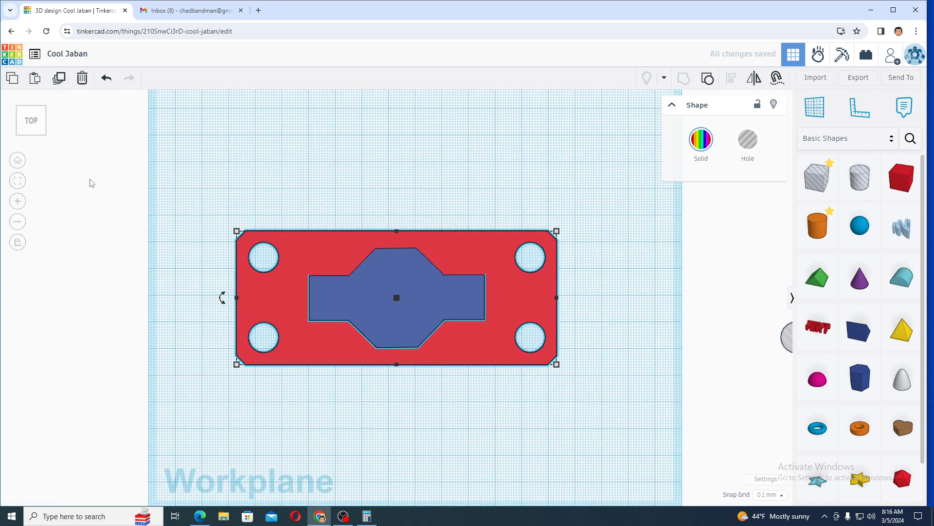
# Check the hole dimensions in the cad38.jpg drawing, and place a cylinder hole sized 6 x 6 mm behind the plate
pyautogui.click(179, 9)
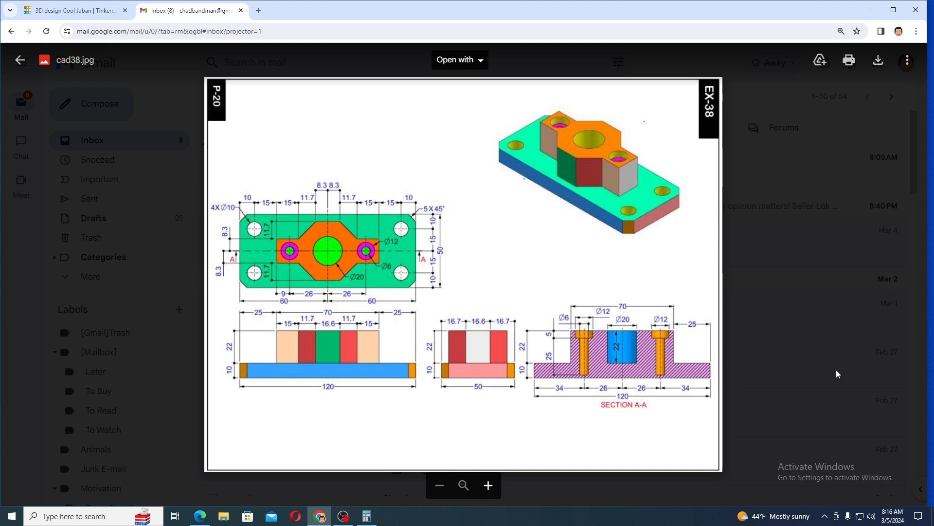
pyautogui.click(84, 12)
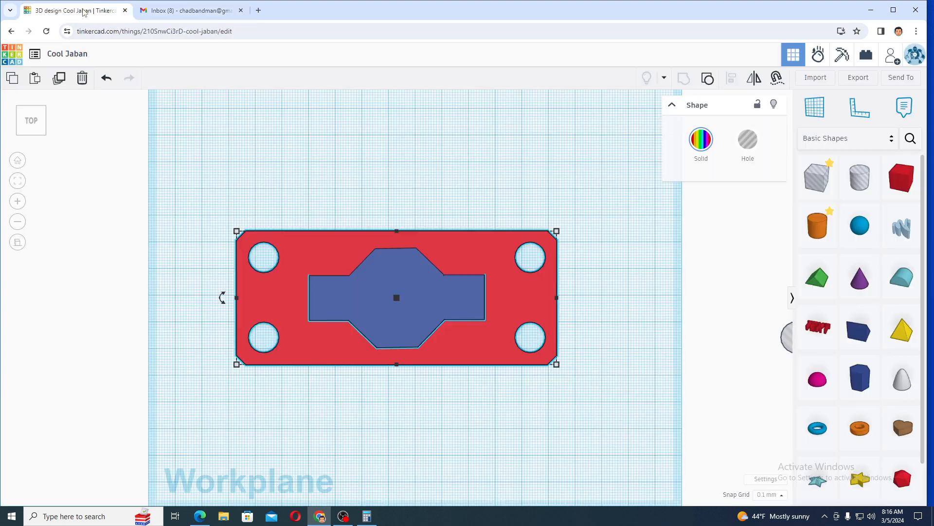
pyautogui.click(860, 177)
pyautogui.click(296, 182)
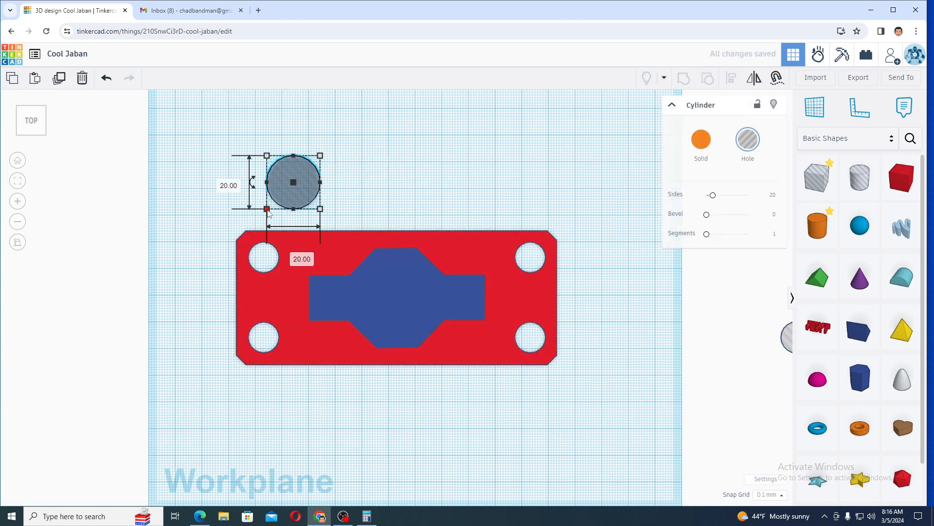
pyautogui.click(225, 186)
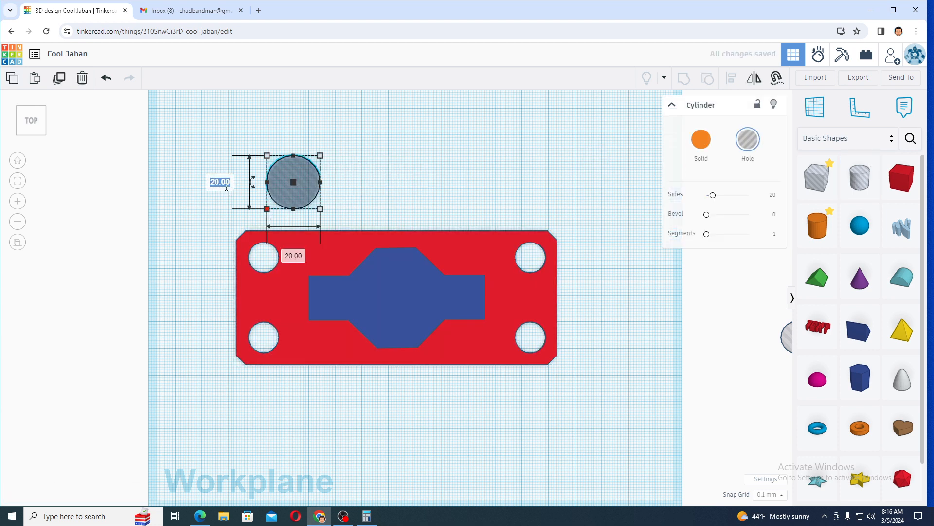
pyautogui.write('6')
pyautogui.press('Tab')
pyautogui.write('6')
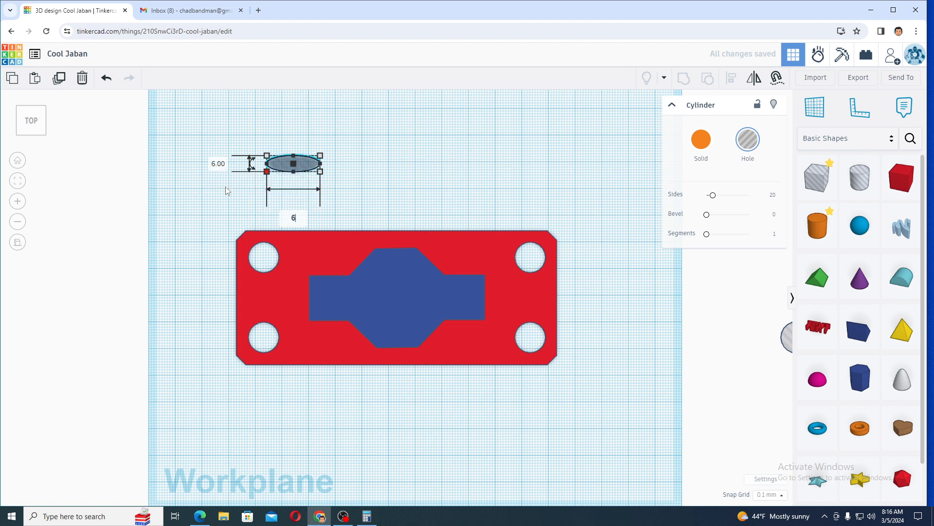
pyautogui.press('Return')
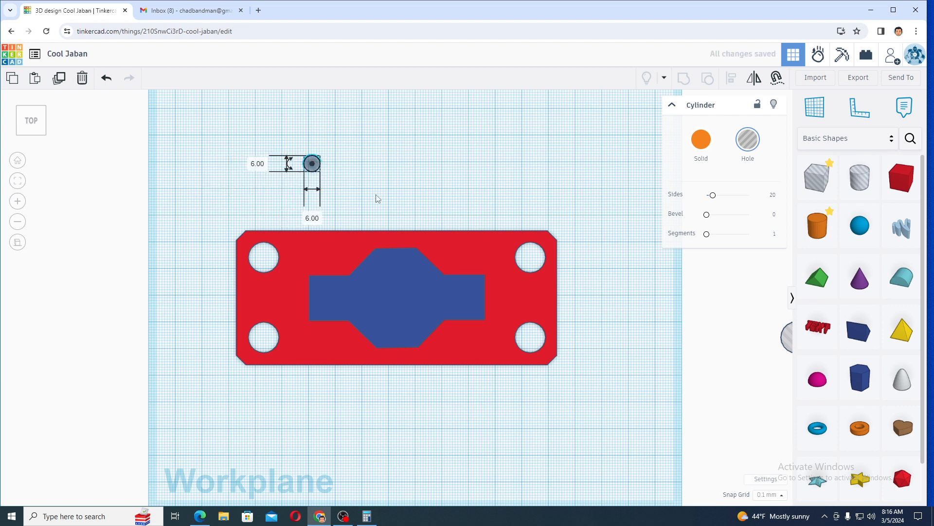
# Set the 6 mm cylinder hole's height to 25 mm
pyautogui.moveTo(378, 198)
pyautogui.mouseDown(button='right')
pyautogui.moveTo(363, 147)
pyautogui.moveTo(369, 192)
pyautogui.mouseUp(button='right')
pyautogui.click(370, 189)
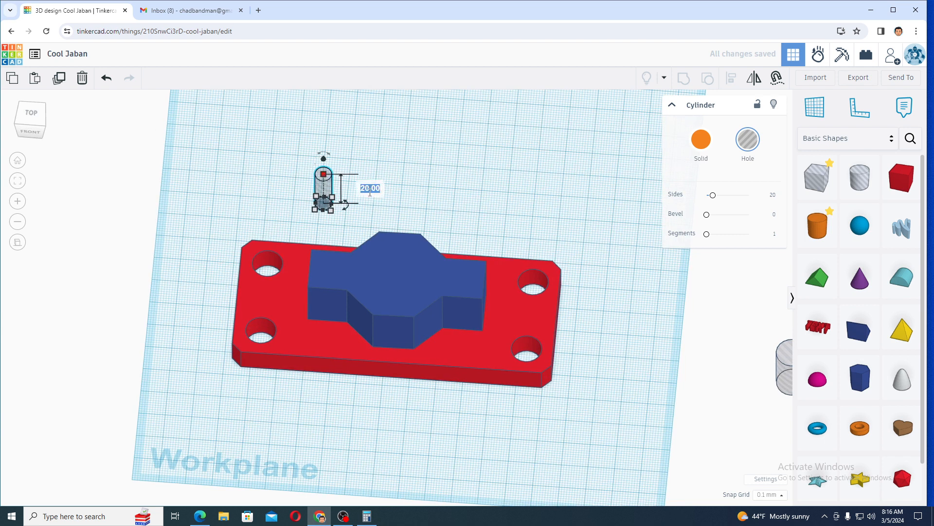
pyautogui.write('25')
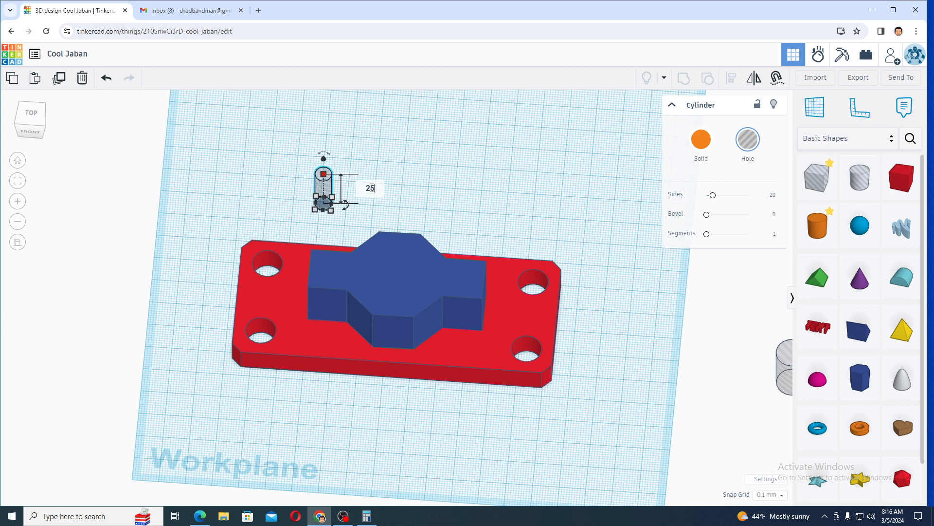
pyautogui.press('Return')
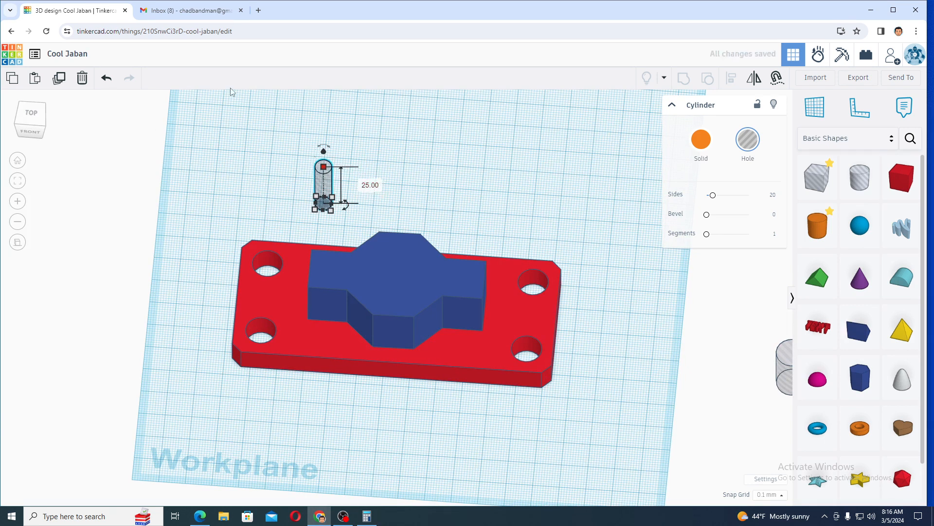
# Check the 6 mm hole's location in the cad38.jpg drawing, and move the cylinder hole onto the plate beside the block's left end
pyautogui.click(173, 12)
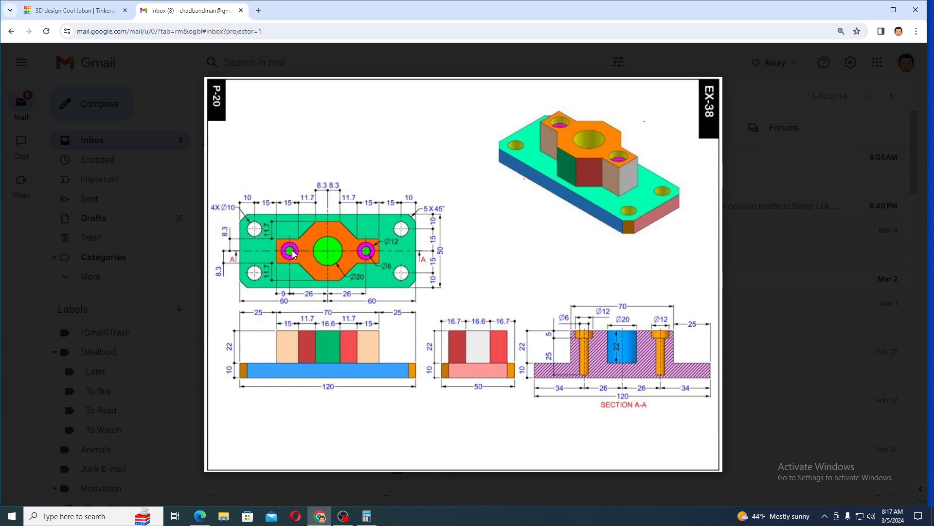
pyautogui.click(89, 11)
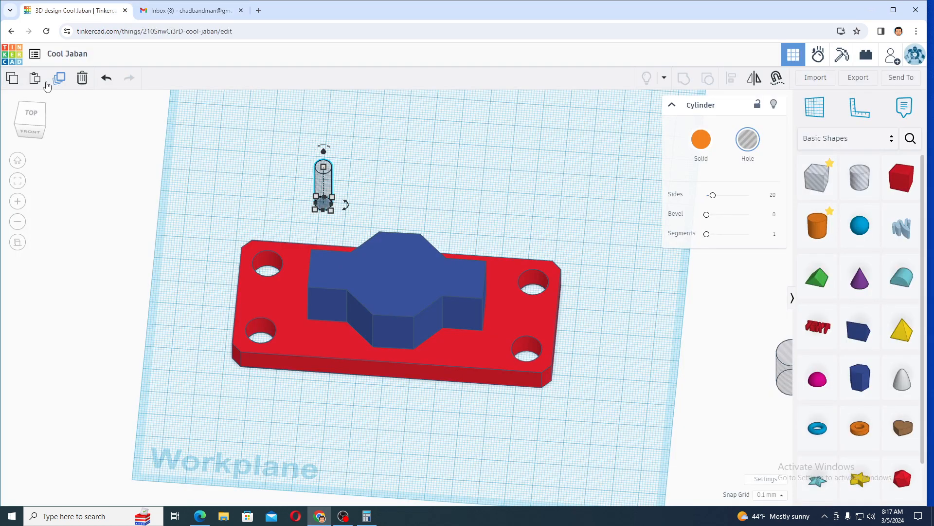
pyautogui.click(31, 114)
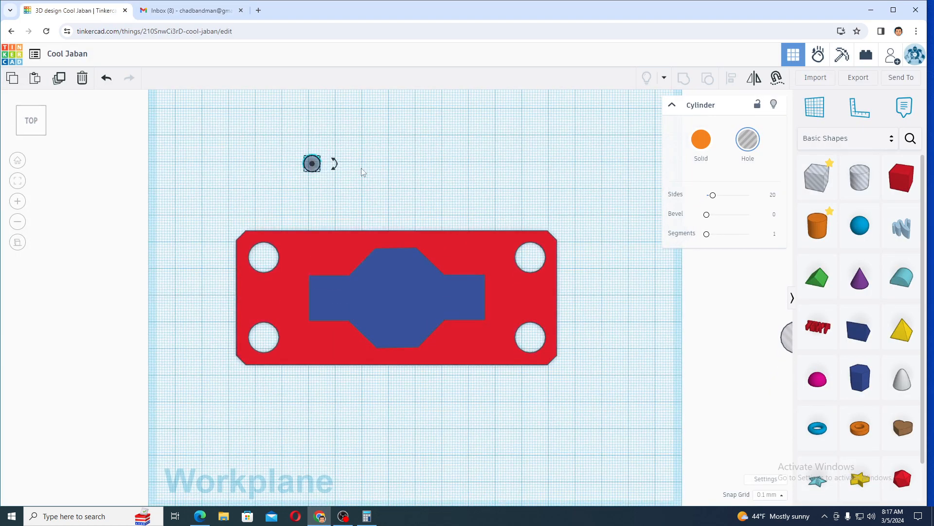
pyautogui.moveTo(361, 168); pyautogui.dragTo(367, 79, button='right')
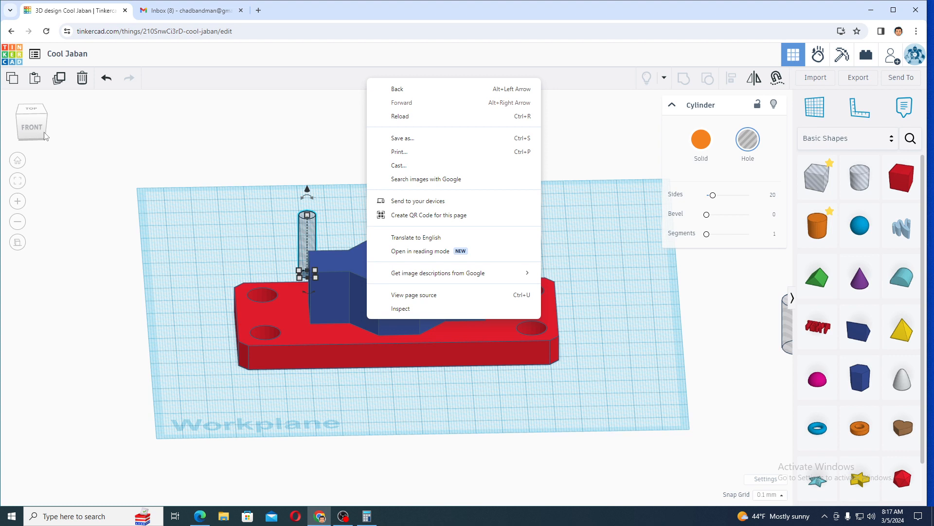
pyautogui.click(257, 240)
pyautogui.click(298, 232)
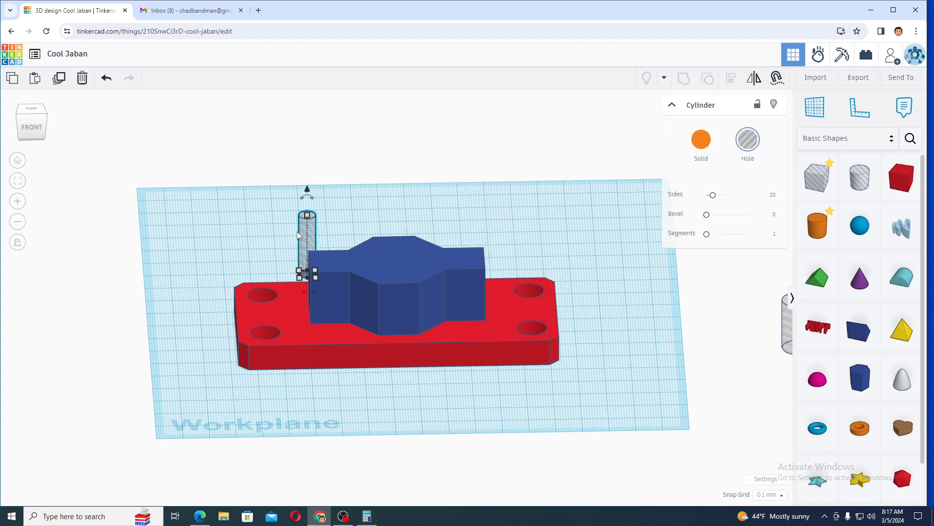
pyautogui.press('Down')
pyautogui.press('Down')
pyautogui.press('Down')
pyautogui.press('Down')
pyautogui.press('Down')
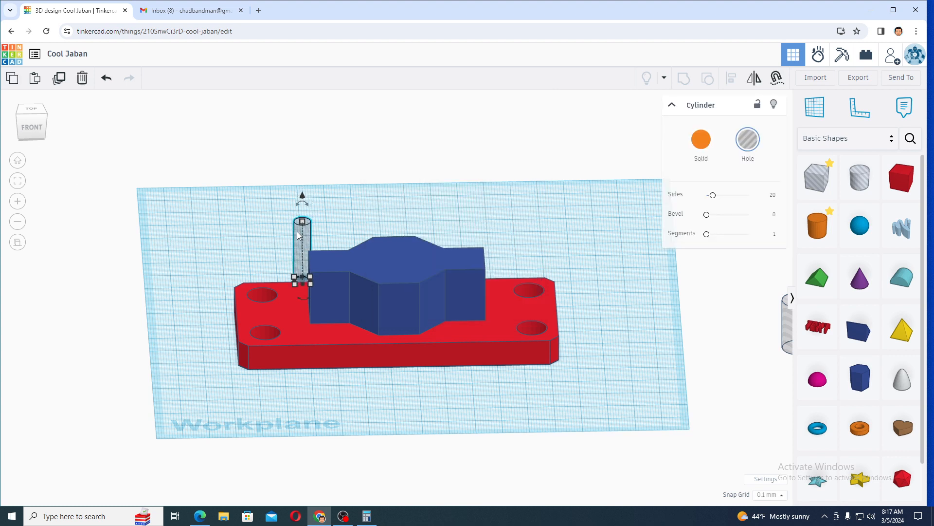
pyautogui.press('Down')
pyautogui.press('Down')
pyautogui.press('Down')
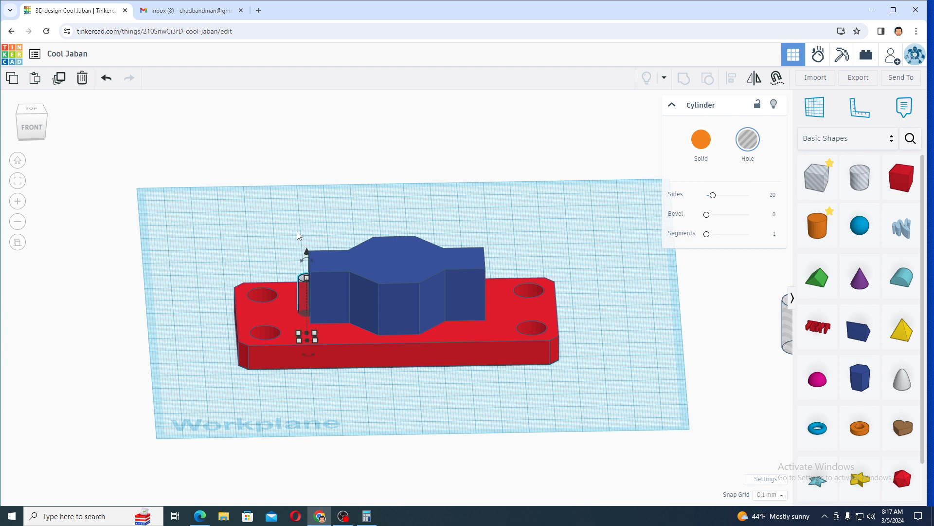
pyautogui.press('Down')
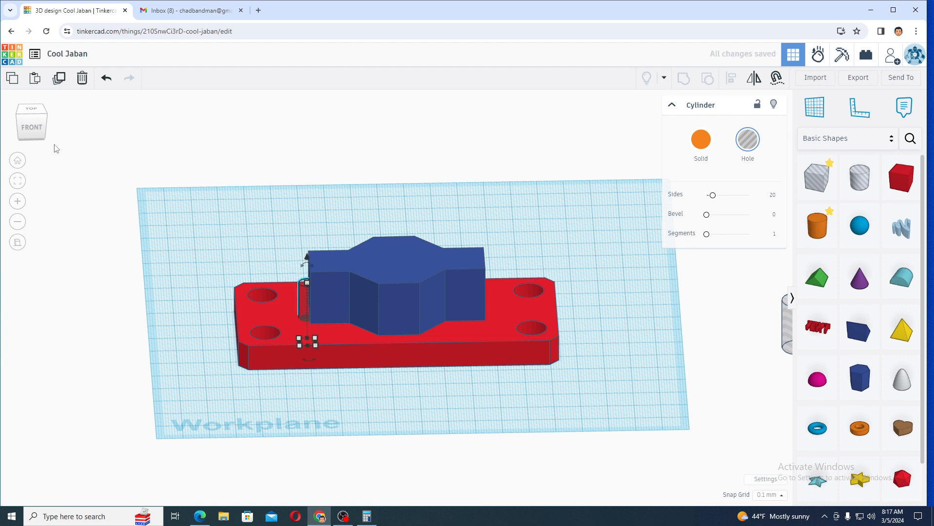
# Raise the 6 mm cylinder hole until its top is level with the top of the blue block
pyautogui.click(30, 127)
pyautogui.moveTo(87, 205); pyautogui.dragTo(224, 215, button='right')
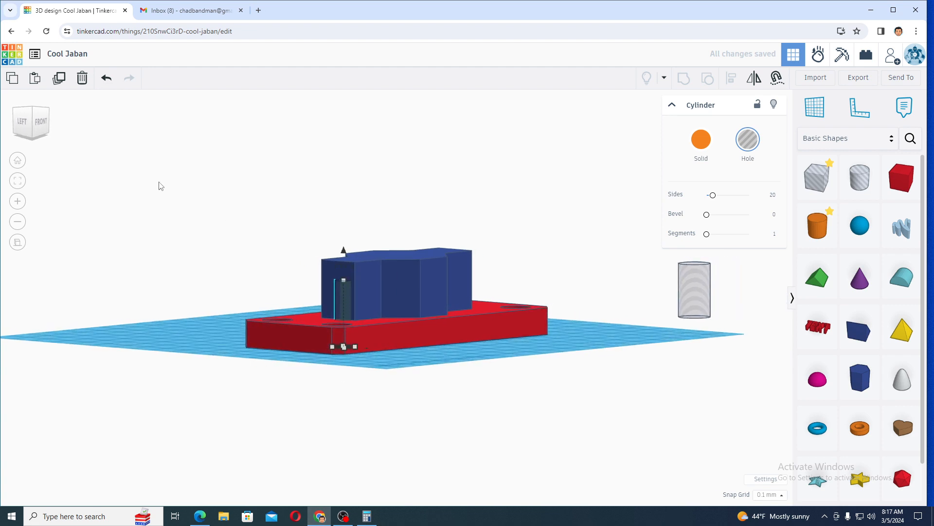
pyautogui.click(22, 122)
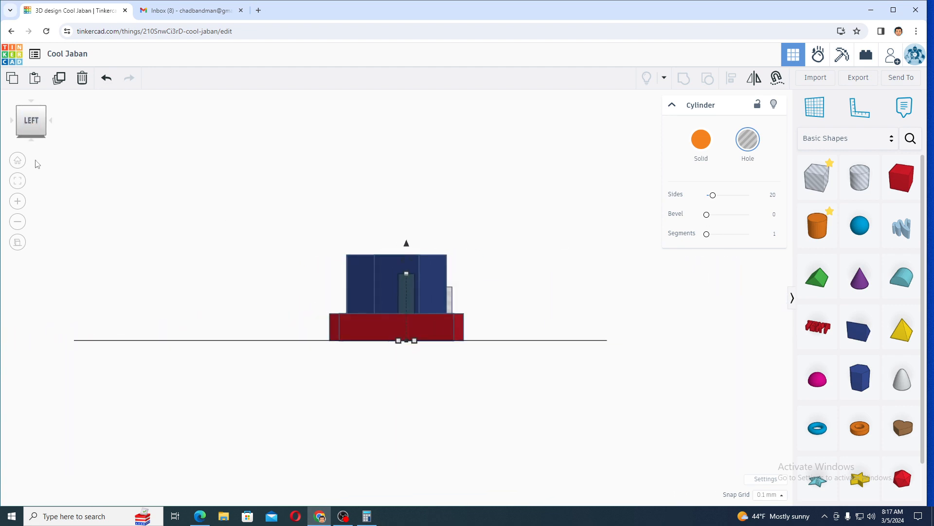
pyautogui.click(23, 181)
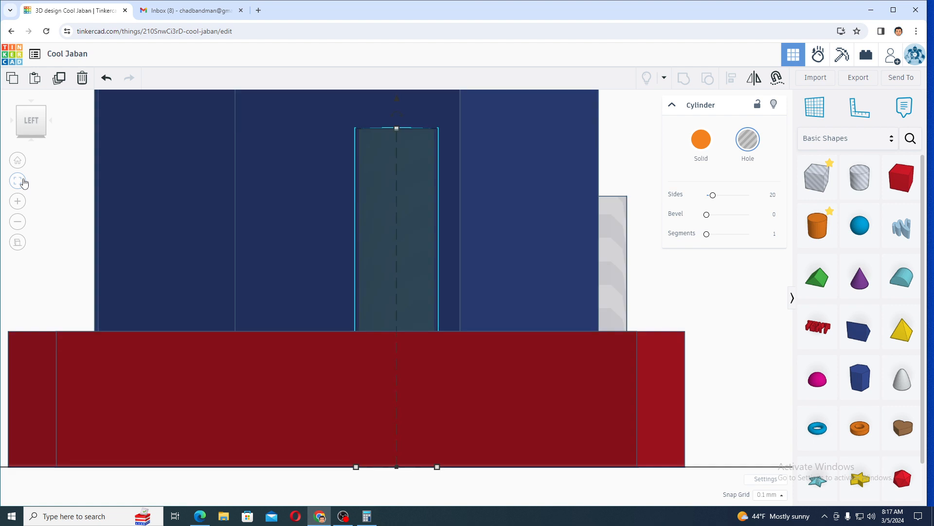
pyautogui.hotkey('ctrl', 'Up')
pyautogui.hotkey('ctrl', 'Up')
pyautogui.hotkey('ctrl', 'Up')
pyautogui.hotkey('ctrl', 'Up')
pyautogui.hotkey('ctrl', 'Up')
pyautogui.hotkey('ctrl', 'Up')
pyautogui.hotkey('ctrl', 'Up')
pyautogui.hotkey('ctrl', 'Up')
pyautogui.hotkey('ctrl', 'Up')
pyautogui.hotkey('ctrl', 'Up')
pyautogui.hotkey('ctrl', 'Up')
pyautogui.hotkey('ctrl', 'Up')
pyautogui.hotkey('ctrl', 'Up')
pyautogui.hotkey('ctrl', 'Up')
pyautogui.hotkey('ctrl', 'Up')
pyautogui.hotkey('ctrl', 'Up')
pyautogui.hotkey('ctrl', 'Up')
pyautogui.hotkey('ctrl', 'Up')
pyautogui.hotkey('ctrl', 'Up')
pyautogui.hotkey('ctrl', 'Up')
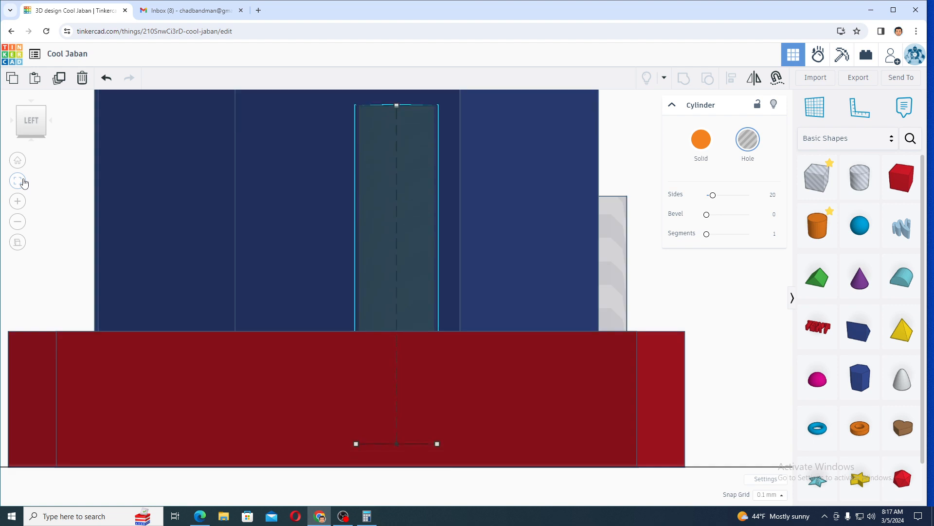
pyautogui.hotkey('ctrl', 'Up')
pyautogui.hotkey('ctrl', 'Up')
pyautogui.hotkey('ctrl', 'Up')
pyautogui.hotkey('ctrl', 'Up')
pyautogui.hotkey('ctrl', 'Up')
pyautogui.hotkey('ctrl', 'Up')
pyautogui.hotkey('ctrl', 'Up')
pyautogui.hotkey('ctrl', 'Up')
pyautogui.click(23, 182)
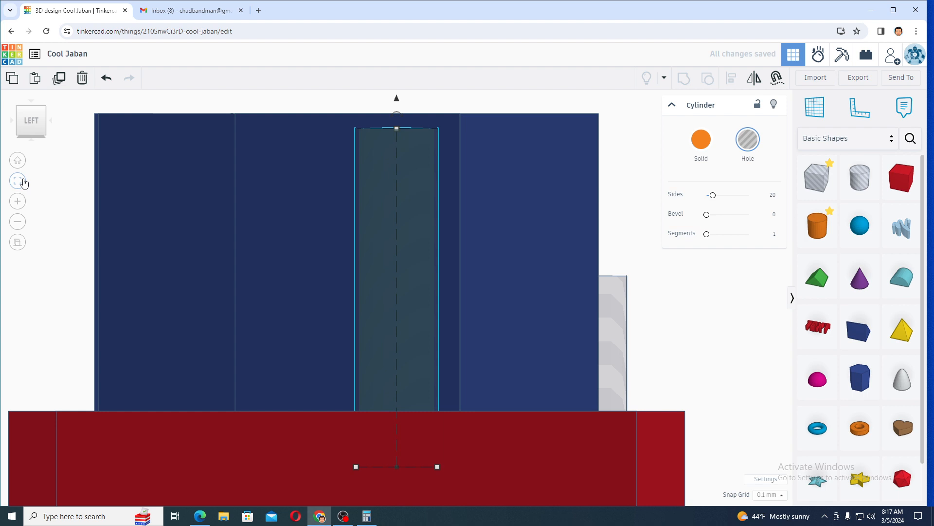
pyautogui.hotkey('ctrl', 'Up')
pyautogui.hotkey('ctrl', 'Up')
pyautogui.hotkey('ctrl', 'Up')
pyautogui.hotkey('ctrl', 'Up')
pyautogui.hotkey('ctrl', 'Up')
pyautogui.hotkey('ctrl', 'Up')
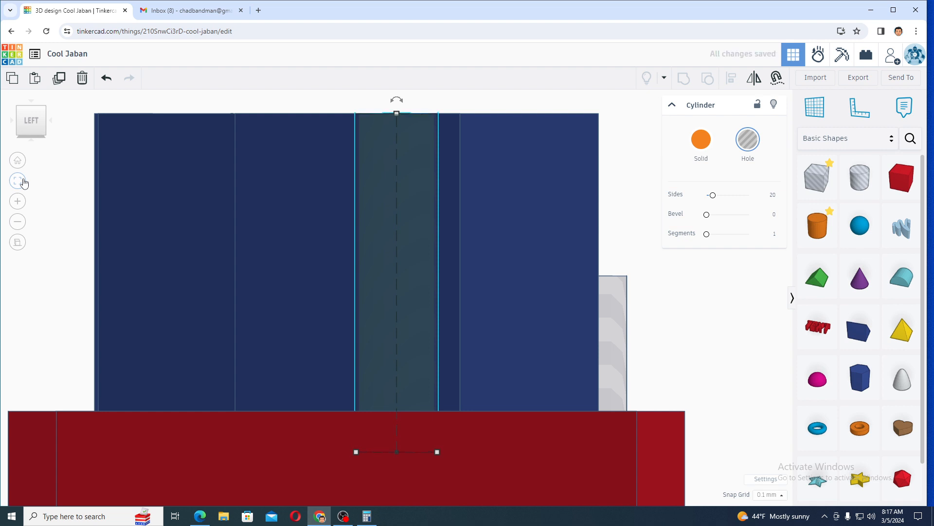
# Align the 6 mm cylinder hole and the plate-and-block part to their common centre across the plate's width
pyautogui.moveTo(489, 205); pyautogui.dragTo(591, 326, button='right')
pyautogui.scroll(-2, 484, 278)
pyautogui.scroll(-3, 488, 278)
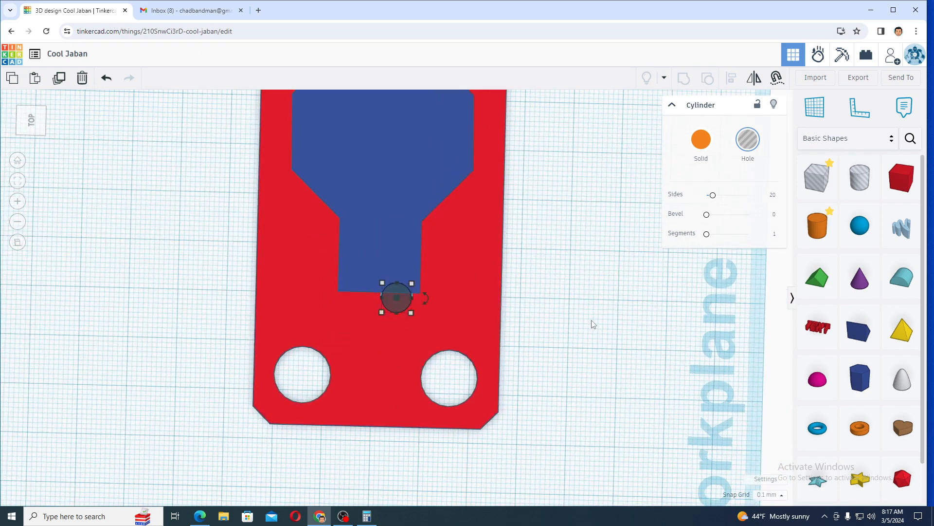
pyautogui.scroll(-1, 581, 301)
pyautogui.scroll(-1, 581, 302)
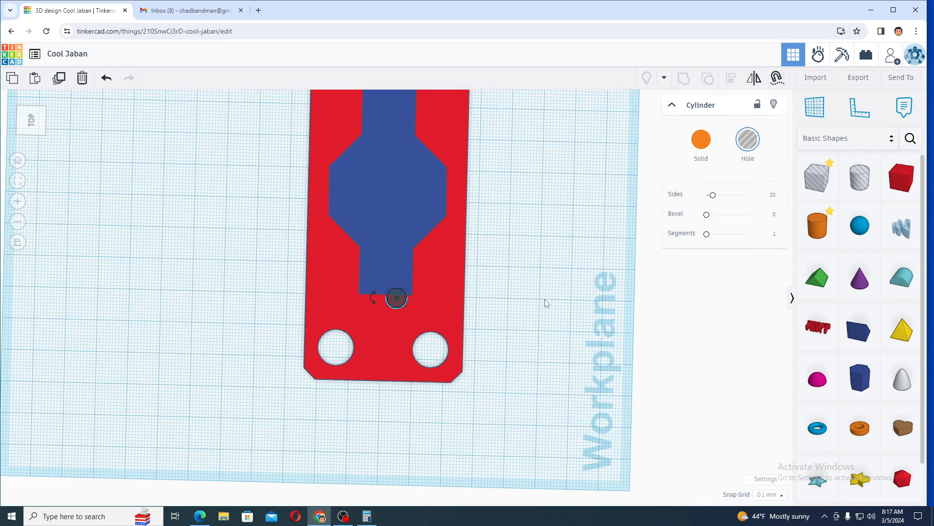
pyautogui.moveTo(277, 260); pyautogui.dragTo(506, 345)
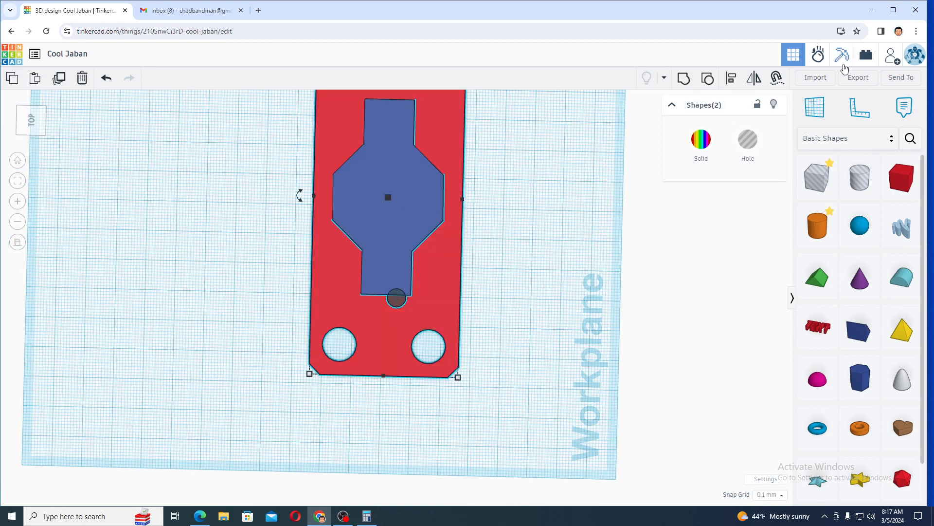
pyautogui.click(731, 78)
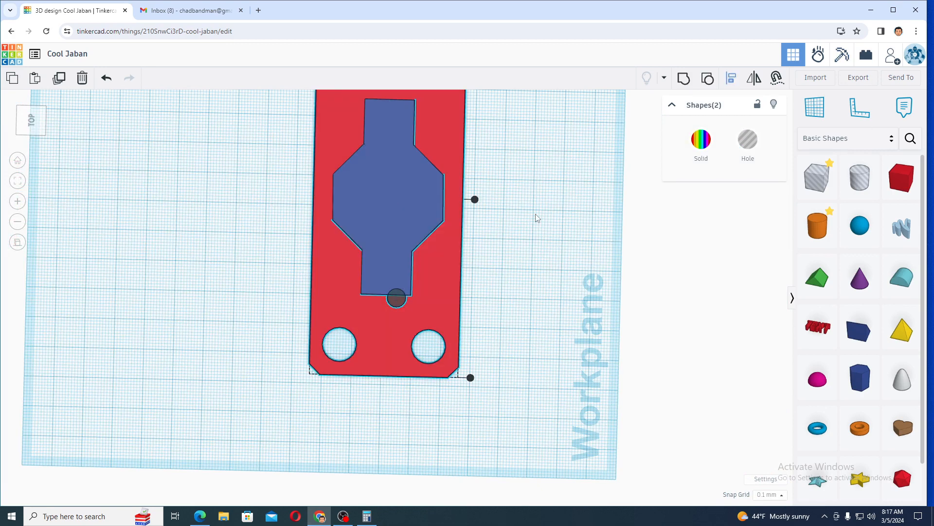
pyautogui.scroll(-1, 536, 217)
pyautogui.scroll(-1, 504, 217)
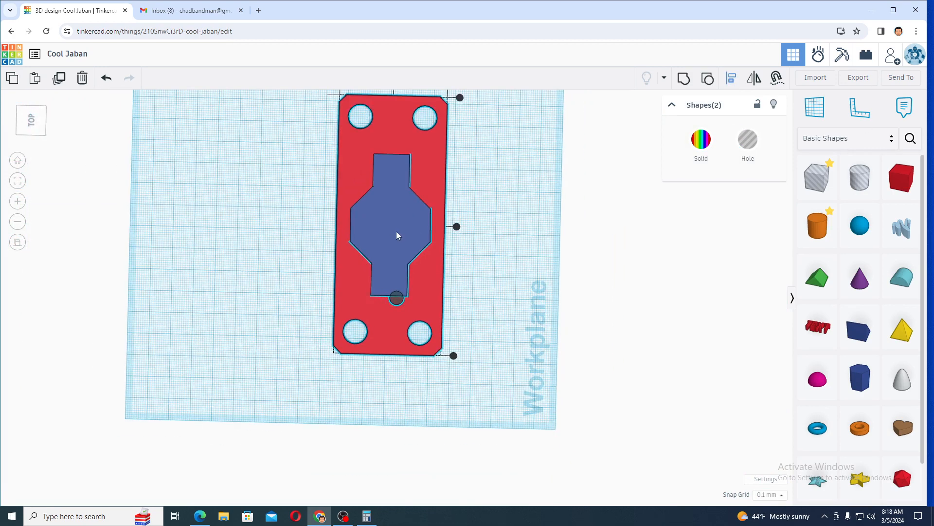
pyautogui.scroll(-1, 397, 232)
pyautogui.click(395, 143)
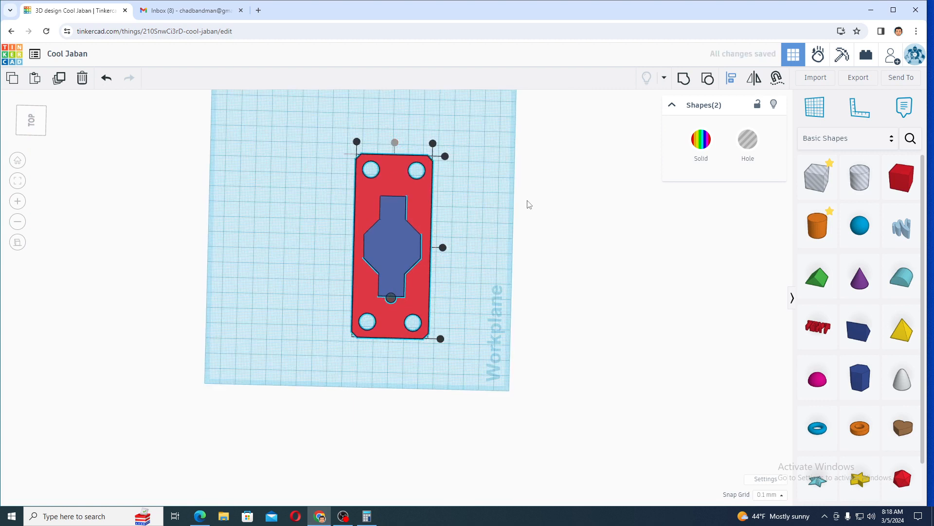
pyautogui.click(528, 204)
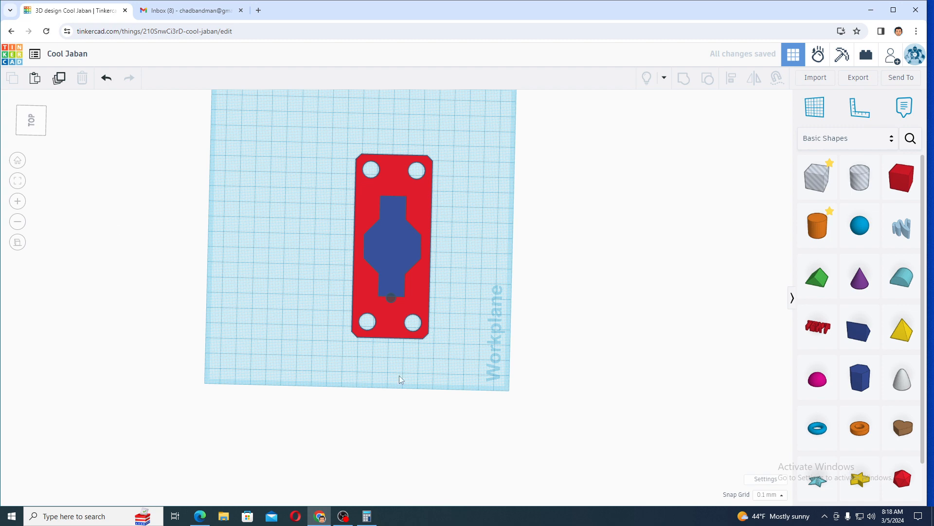
# Duplicate the 6 mm cylinder hole and shift the copy right along the plate to the block's right end
pyautogui.moveTo(399, 380); pyautogui.dragTo(379, 281, button='right')
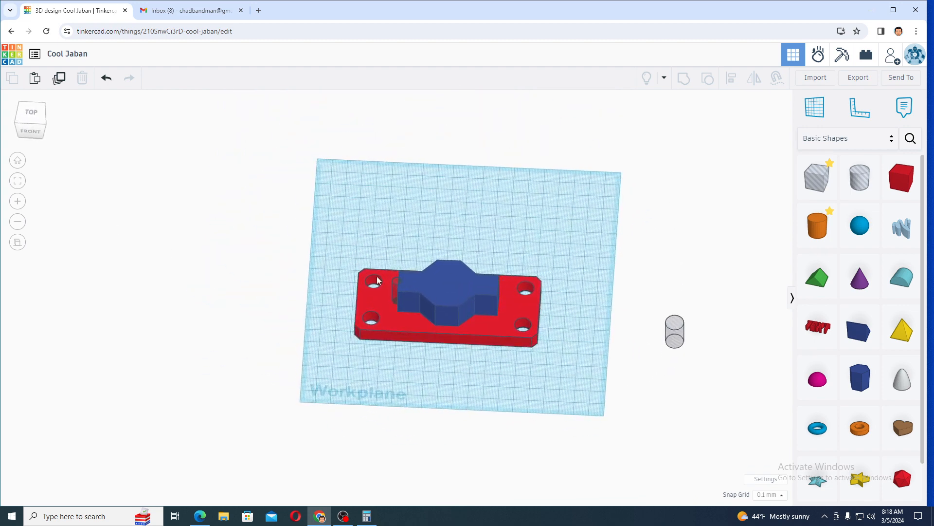
pyautogui.click(394, 284)
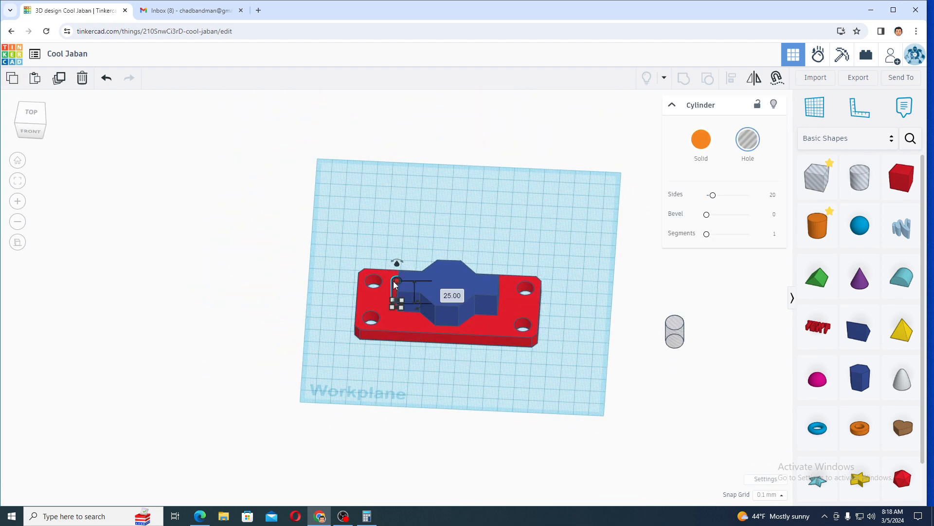
pyautogui.click(59, 78)
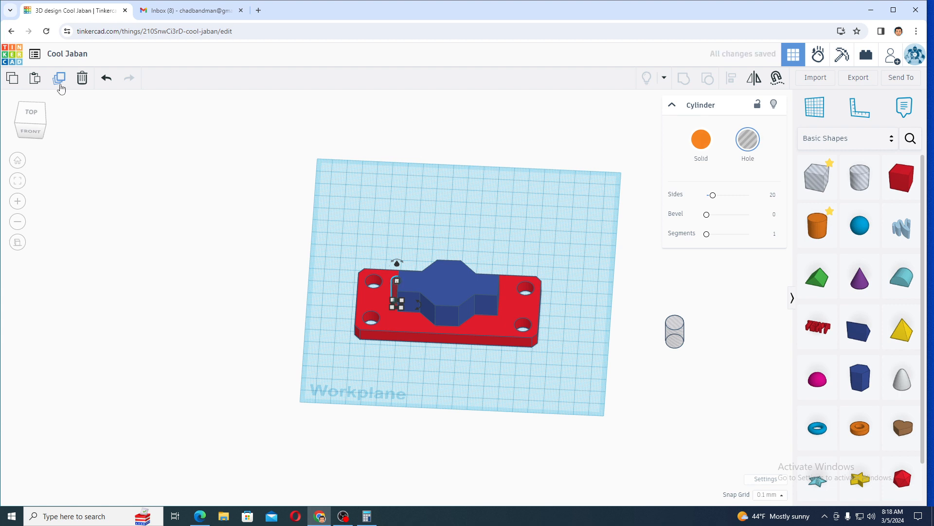
pyautogui.hotkey('shift', 'Right')
pyautogui.hotkey('shift', 'Right')
pyautogui.hotkey('shift', 'Right')
pyautogui.hotkey('shift', 'Right')
pyautogui.hotkey('shift', 'Right')
pyautogui.hotkey('shift', 'Right')
pyautogui.hotkey('shift', 'Right')
pyautogui.hotkey('shift', 'Right')
pyautogui.hotkey('shift', 'Right')
pyautogui.hotkey('shift', 'Right')
pyautogui.hotkey('shift', 'Right')
pyautogui.hotkey('shift', 'Right')
pyautogui.hotkey('shift', 'Right')
pyautogui.hotkey('shift', 'Right')
pyautogui.hotkey('shift', 'Right')
pyautogui.hotkey('shift', 'Right')
pyautogui.hotkey('shift', 'Right')
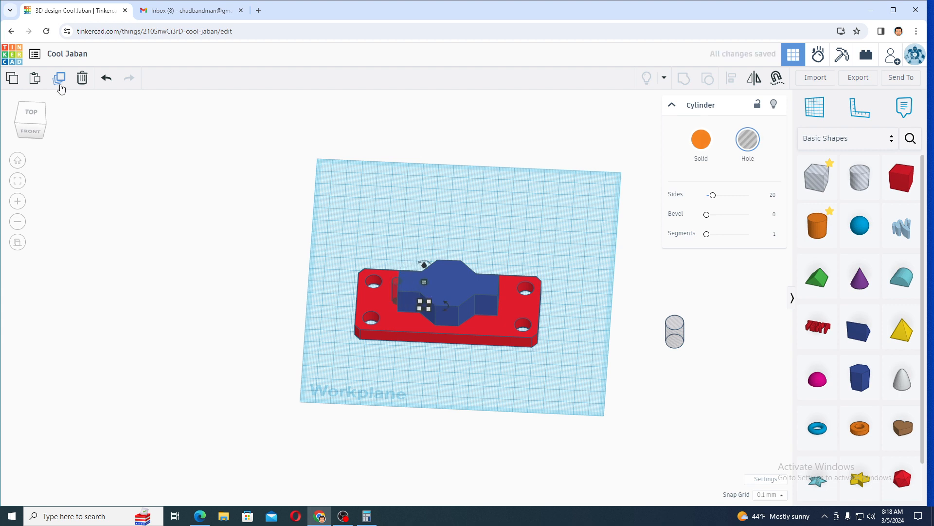
pyautogui.hotkey('shift', 'Right')
pyautogui.hotkey('shift', 'Right')
pyautogui.hotkey('shift', 'Right')
pyautogui.hotkey('shift', 'Right')
pyautogui.hotkey('shift', 'Right')
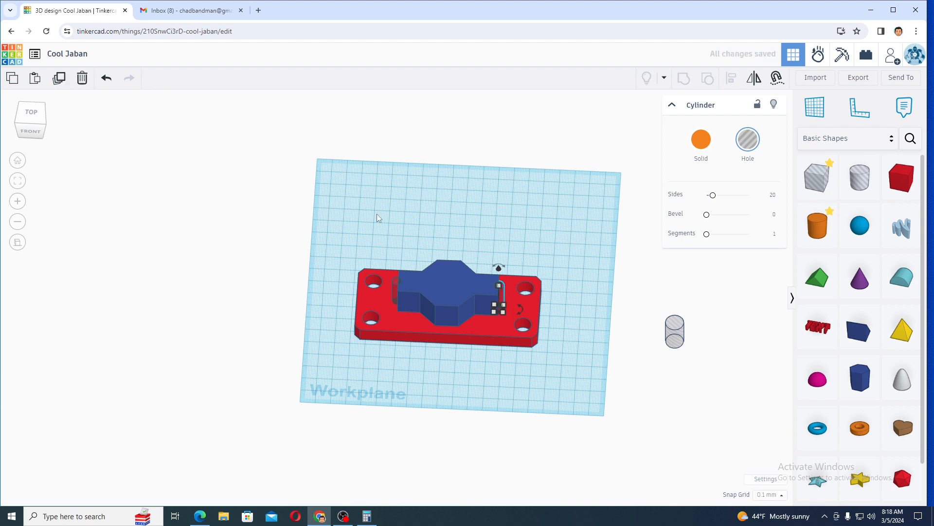
# Shift the left cylinder hole right until its centre lies on the block's left edge, and set its sides to 43
pyautogui.click(393, 281)
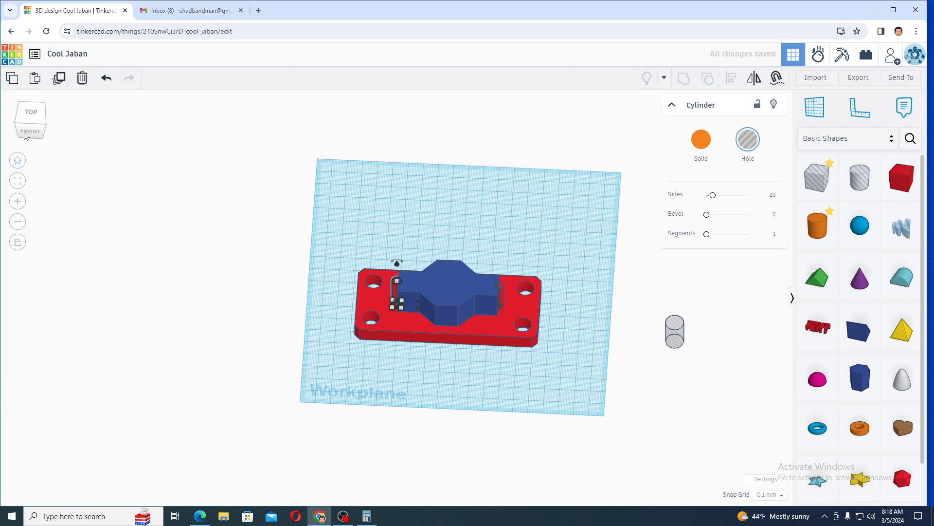
pyautogui.click(32, 113)
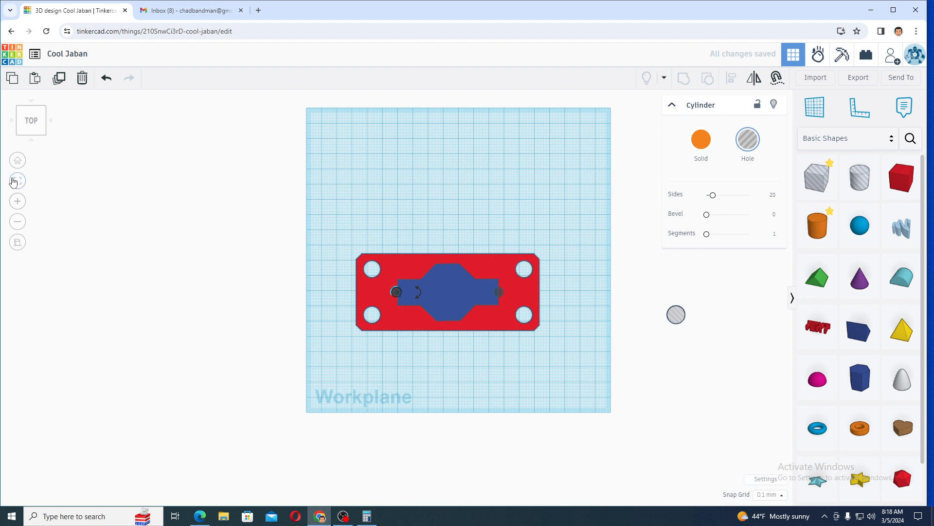
pyautogui.click(14, 181)
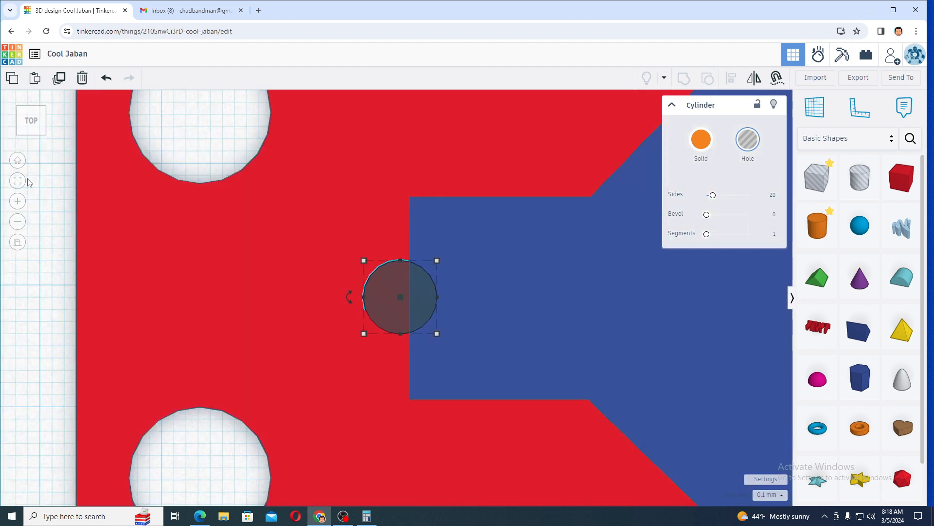
pyautogui.press('Right')
pyautogui.press('Right')
pyautogui.press('Right')
pyautogui.press('Right')
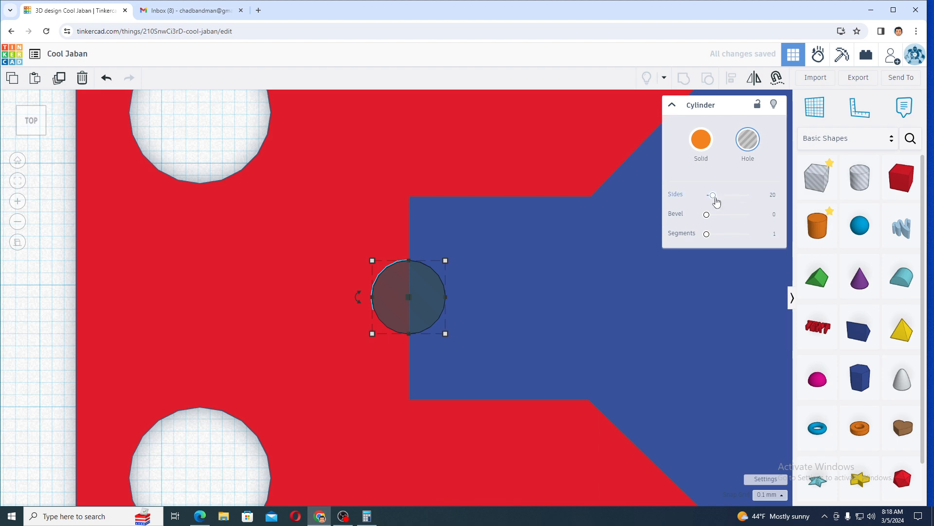
pyautogui.moveTo(716, 200); pyautogui.dragTo(731, 196)
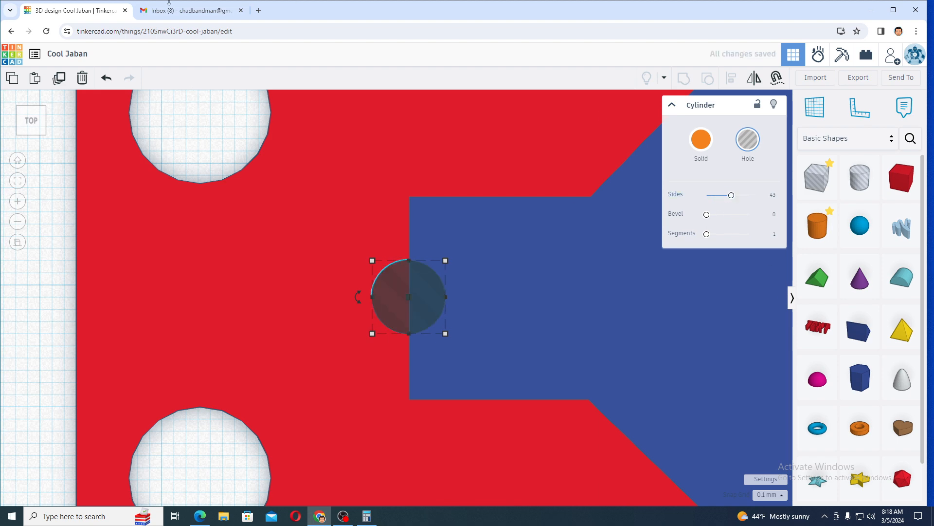
# Check the hole's distance from the block's end in the cad38.jpg drawing, and set the snap grid to 1.0 mm
pyautogui.click(169, 4)
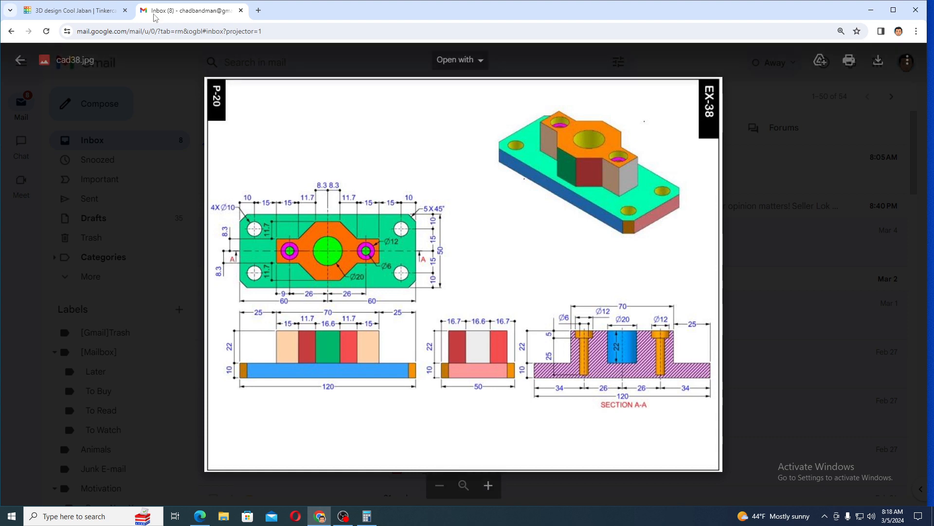
pyautogui.click(73, 10)
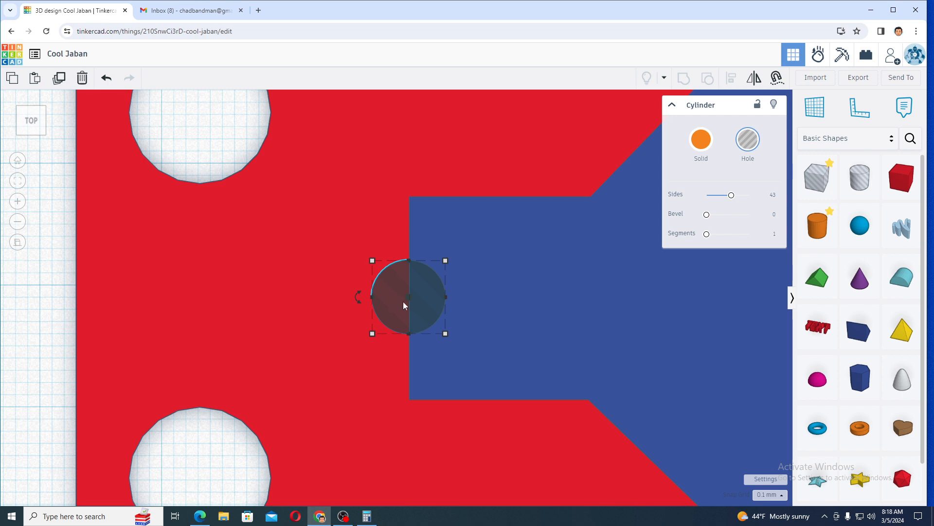
pyautogui.click(770, 495)
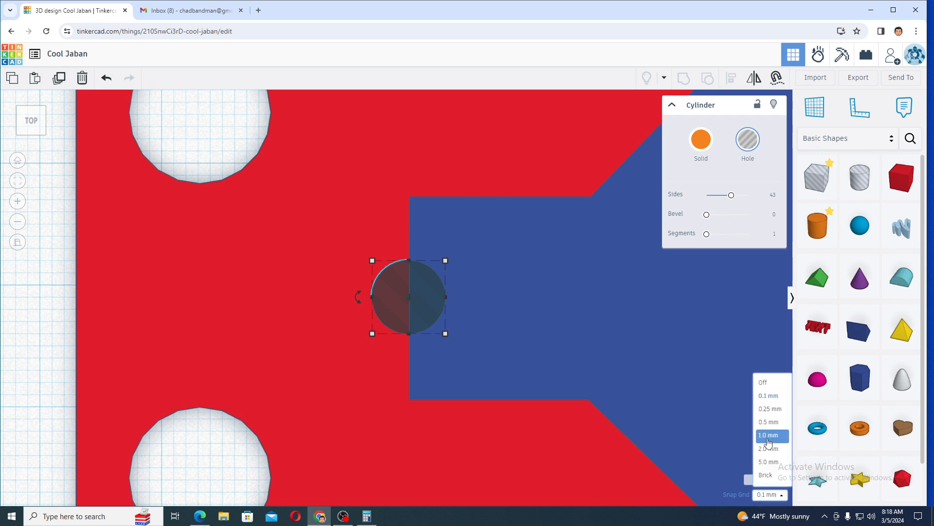
pyautogui.click(769, 436)
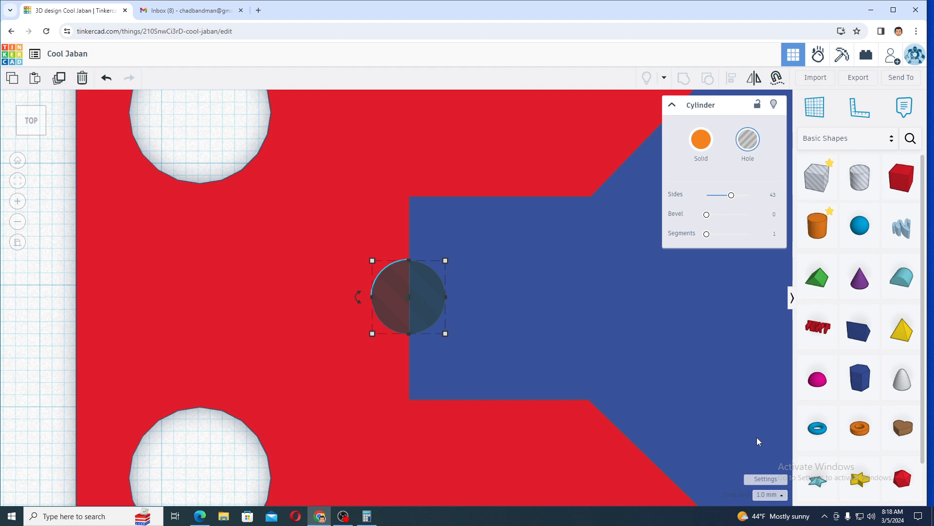
# Shift the left 6 mm cylinder hole 9 mm right from the block's left edge into the block
pyautogui.press('Right')
pyautogui.press('Right')
pyautogui.press('Right')
pyautogui.press('Right')
pyautogui.press('Right')
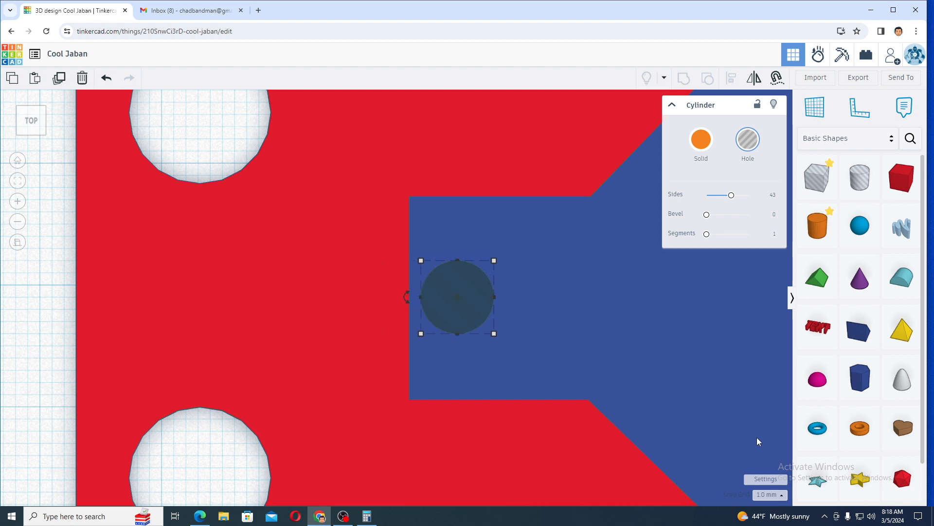
pyautogui.press('Right')
pyautogui.press('Right')
pyautogui.press('Right')
pyautogui.press('Right')
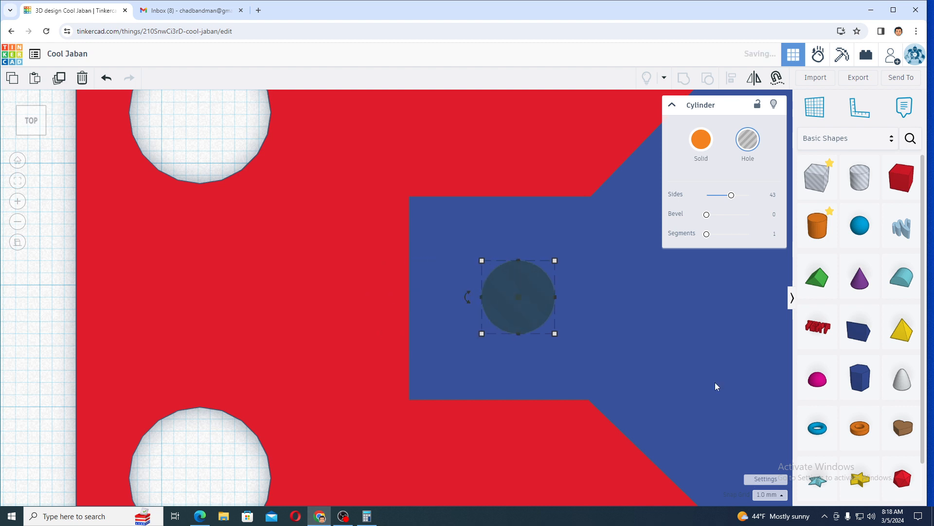
# Set the snap grid to 0.1 mm and nudge the right 6 mm hole left until its centre lies on the block's right edge
pyautogui.scroll(-1, 715, 381)
pyautogui.scroll(-4, 693, 372)
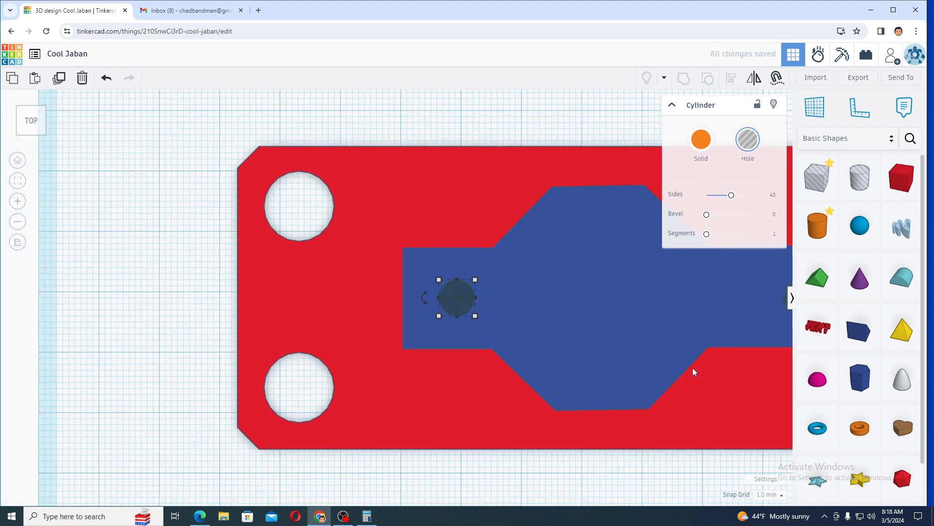
pyautogui.click(728, 304)
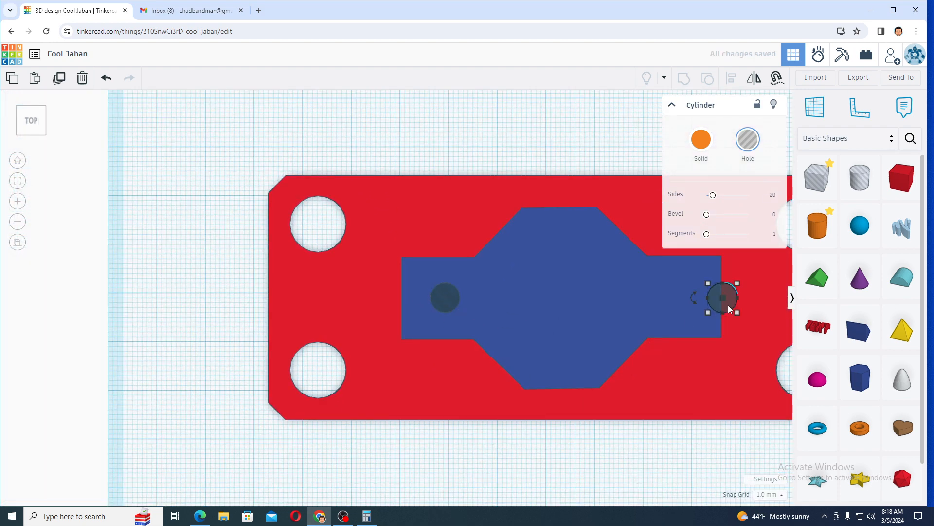
pyautogui.scroll(3, 727, 304)
pyautogui.press('f')
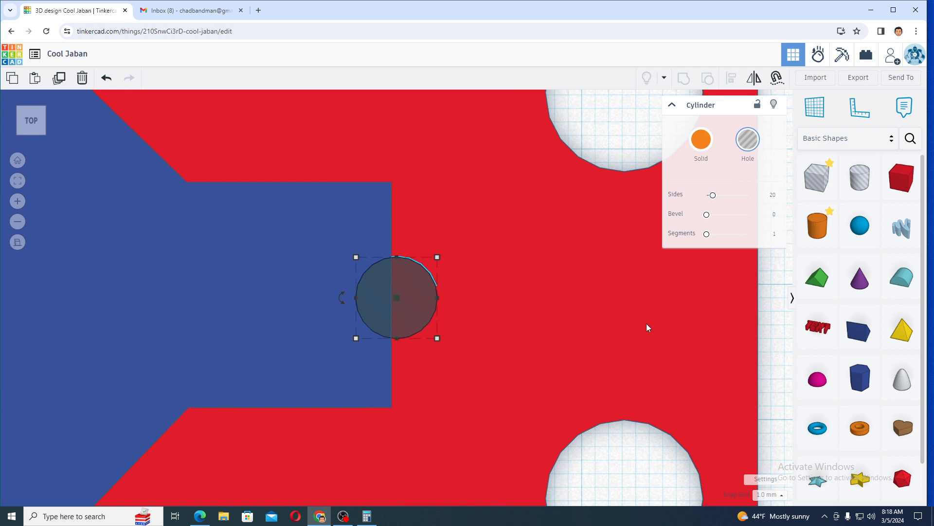
pyautogui.click(779, 495)
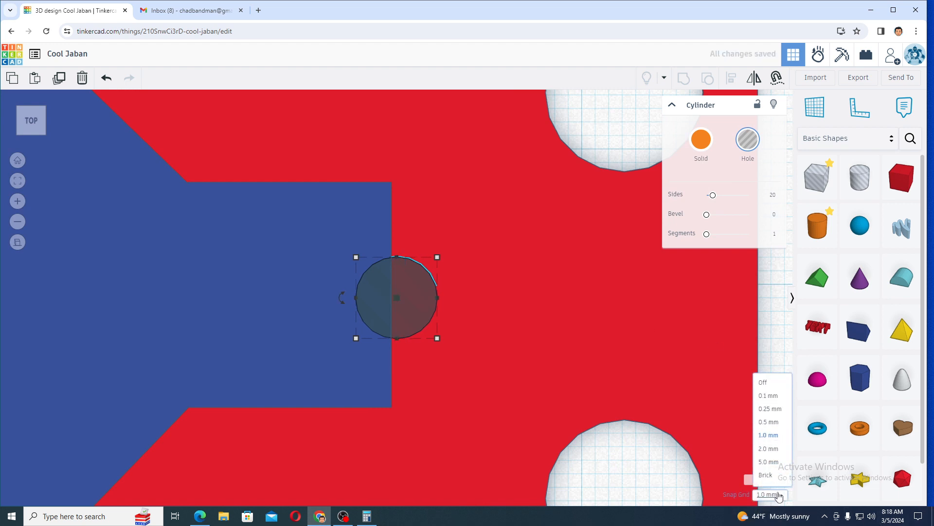
pyautogui.click(776, 398)
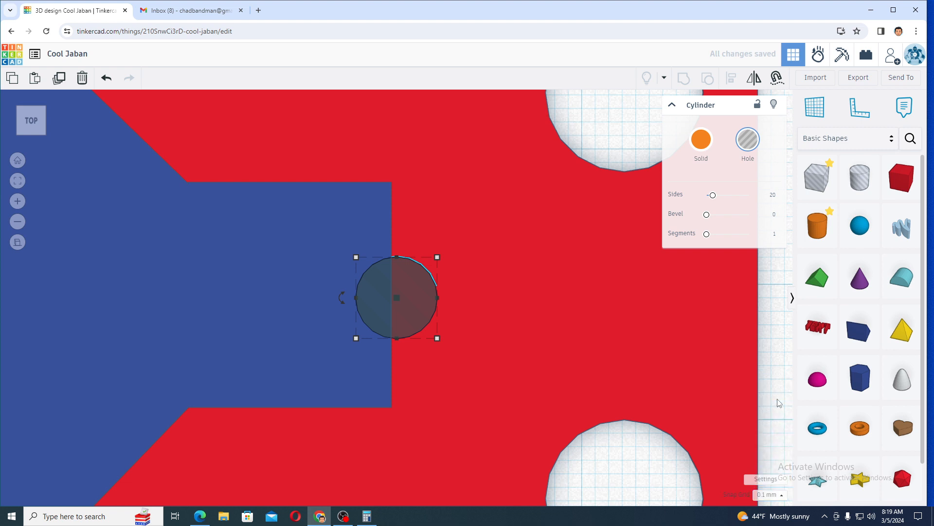
pyautogui.press('Left')
pyautogui.press('Left')
pyautogui.press('Left')
pyautogui.press('Left')
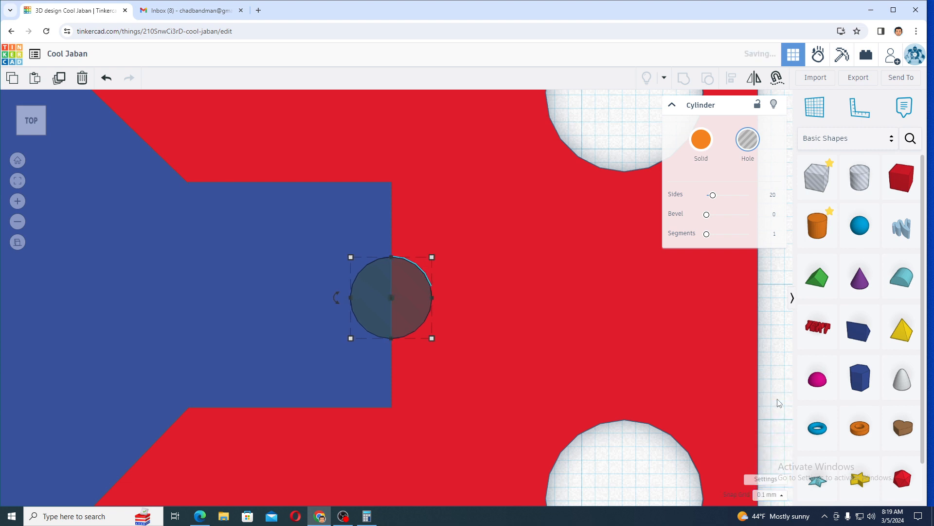
# Shift the right 6 mm hole 9 mm left into the block on a 1.0 mm snap grid, and set its sides to 48
pyautogui.click(778, 495)
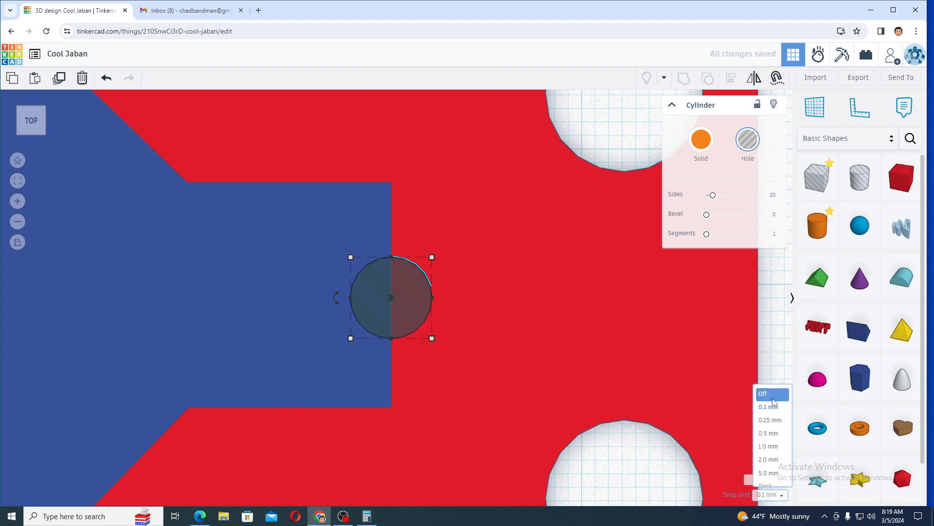
pyautogui.click(770, 496)
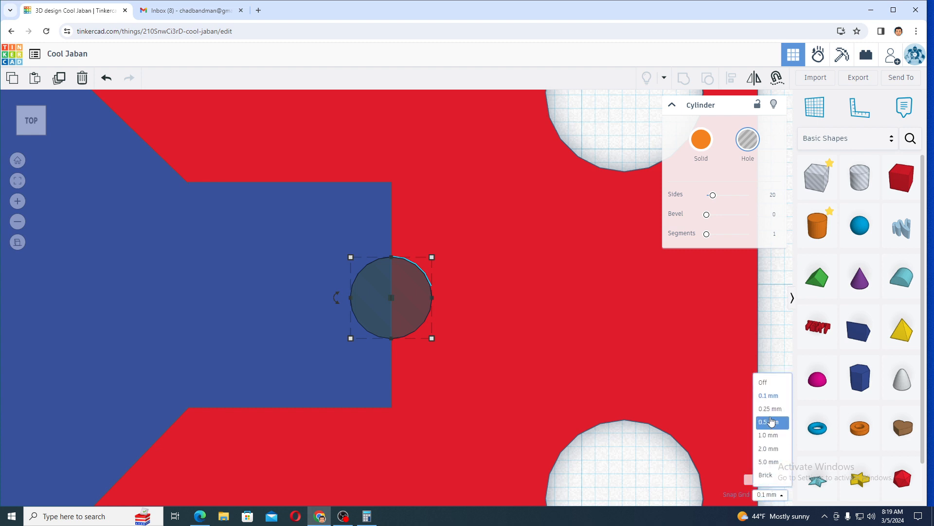
pyautogui.click(769, 434)
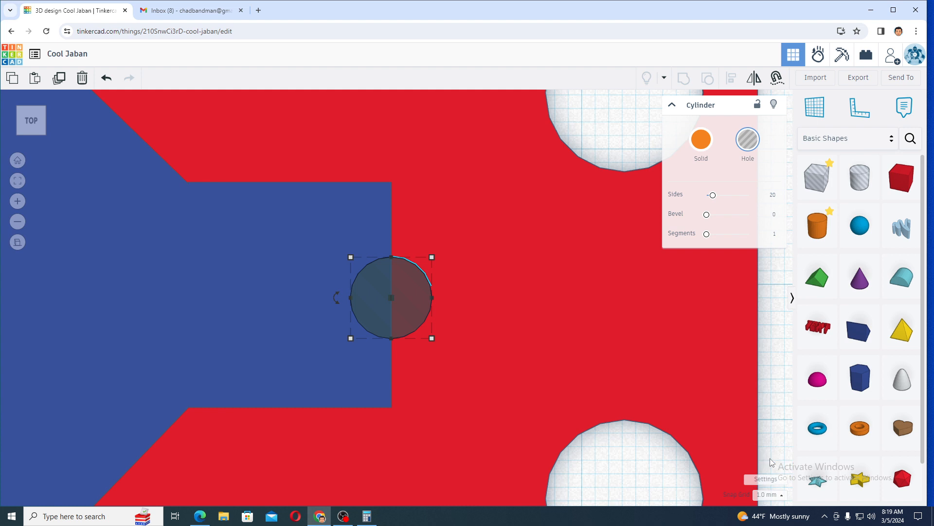
pyautogui.press('Left')
pyautogui.press('Left')
pyautogui.press('Left')
pyautogui.press('Left')
pyautogui.press('Left')
pyautogui.press('Left')
pyautogui.press('Left')
pyautogui.press('Left')
pyautogui.press('Left')
pyautogui.press('Left')
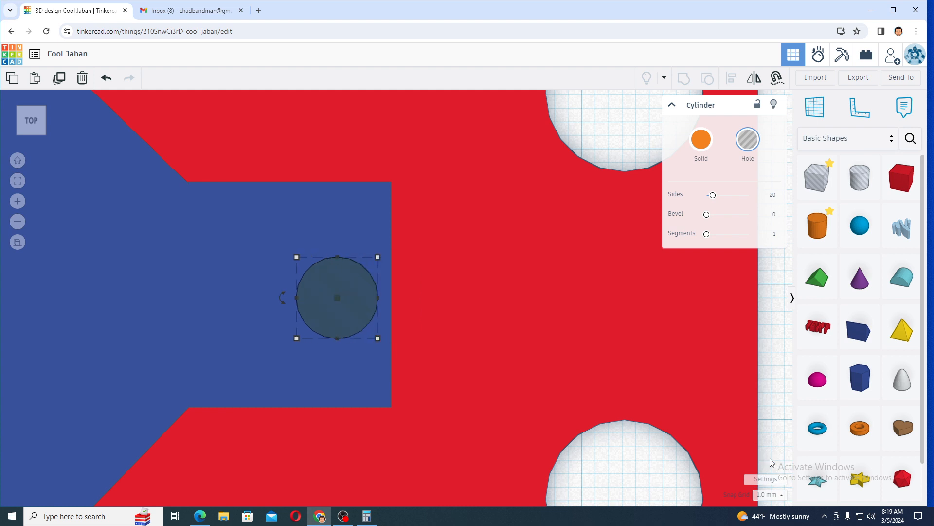
pyautogui.press('Left')
pyautogui.press('Left')
pyautogui.press('Left')
pyautogui.press('Left')
pyautogui.press('Left')
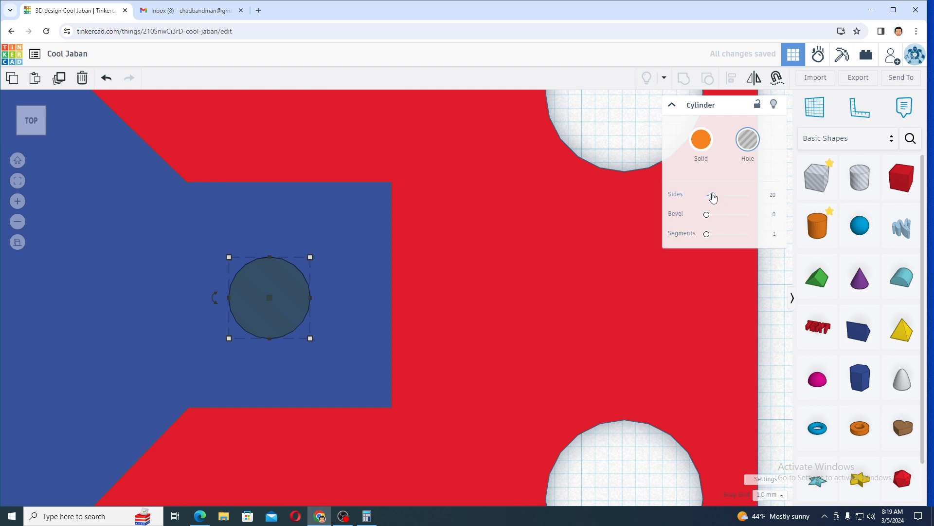
pyautogui.moveTo(713, 195); pyautogui.dragTo(736, 195)
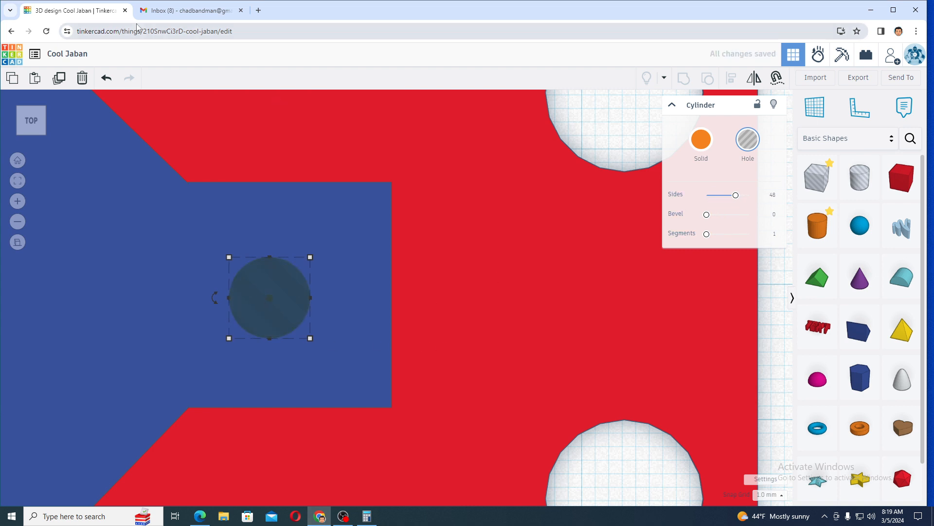
# Check the larger end-hole size in cad38.jpg, and add a 12 by 12 mm cylinder hole with 64 sides beside the plate
pyautogui.click(170, 12)
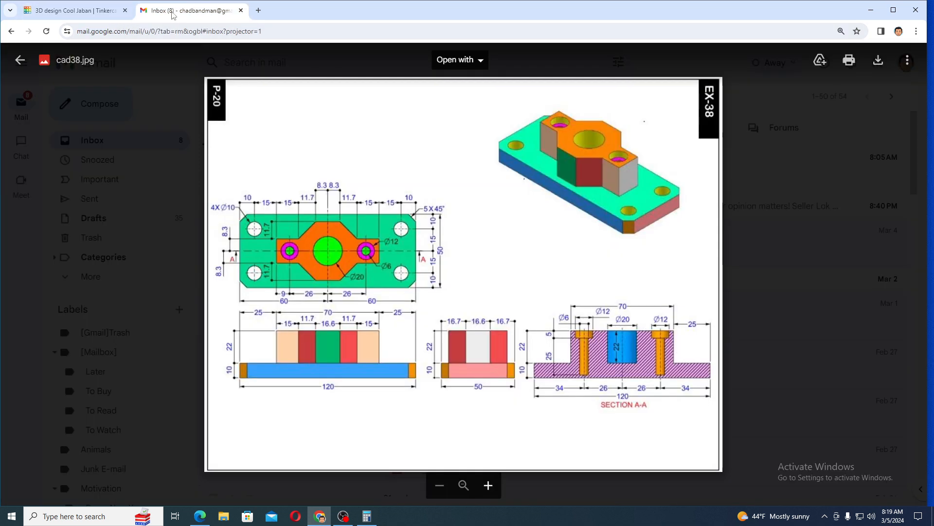
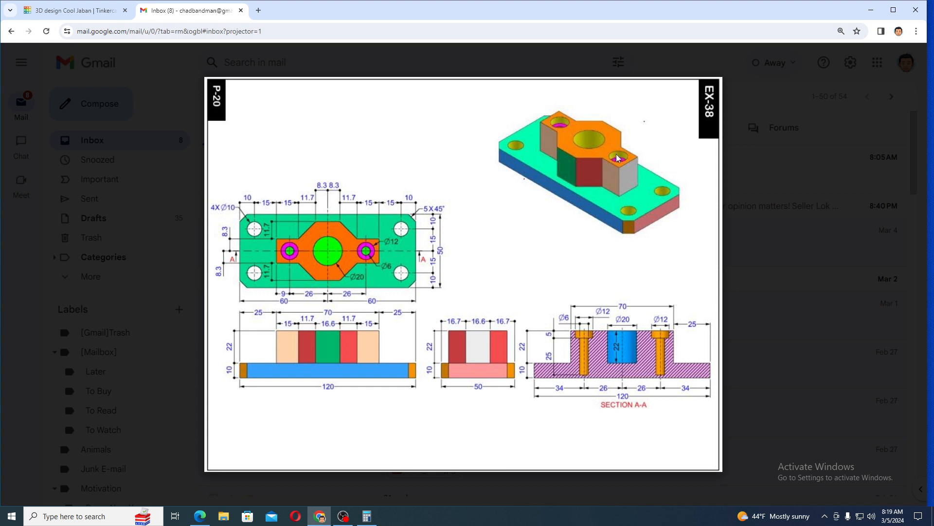
pyautogui.click(103, 11)
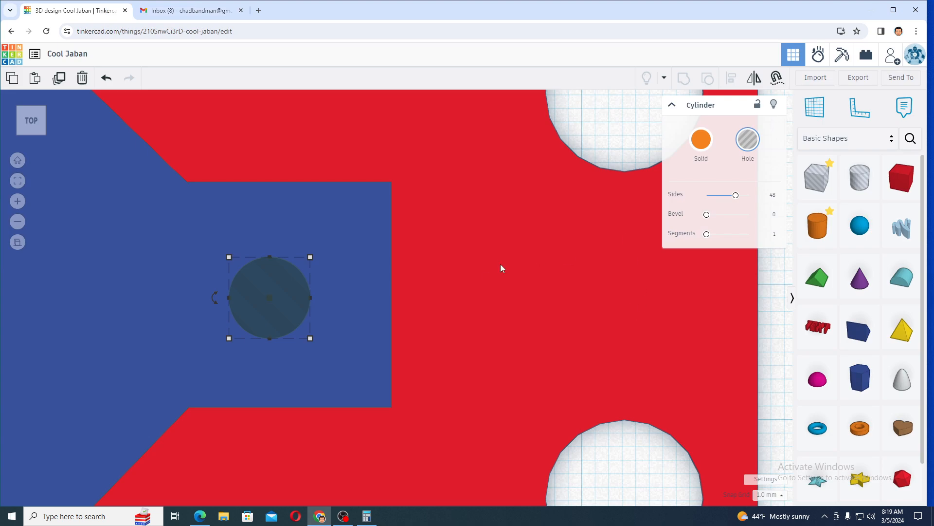
pyautogui.scroll(-6, 504, 256)
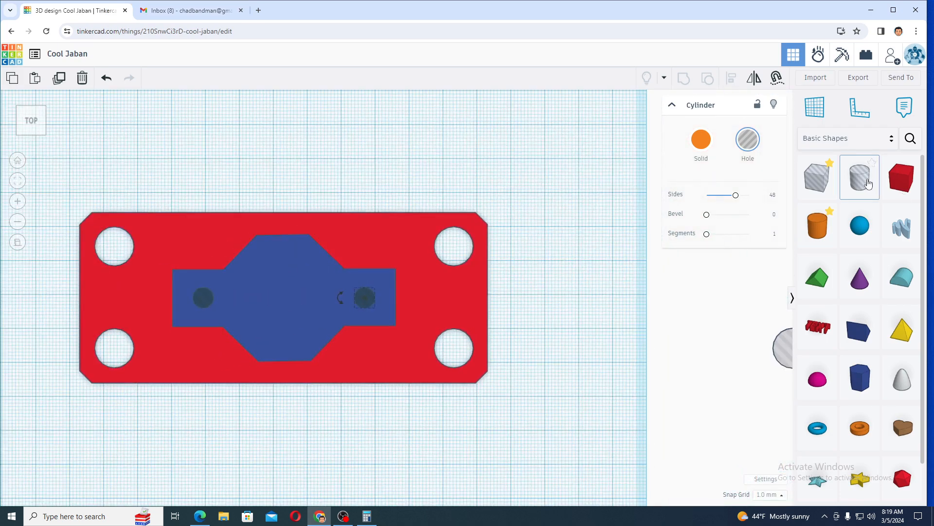
pyautogui.moveTo(868, 182); pyautogui.dragTo(580, 319)
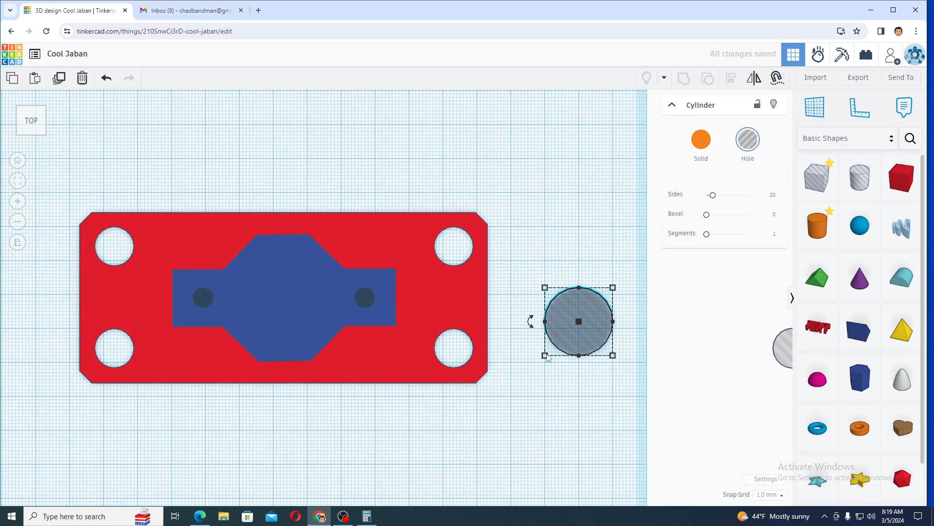
pyautogui.click(498, 322)
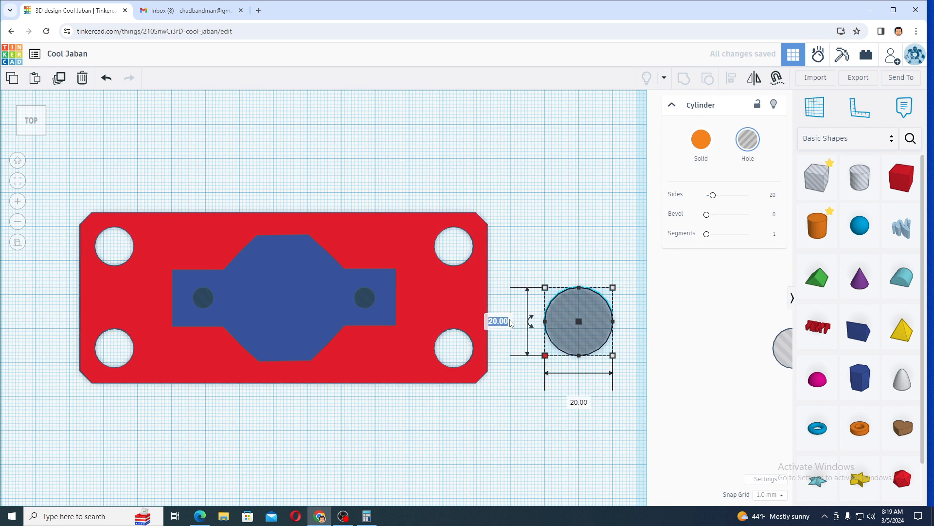
pyautogui.write('12')
pyautogui.press('Tab')
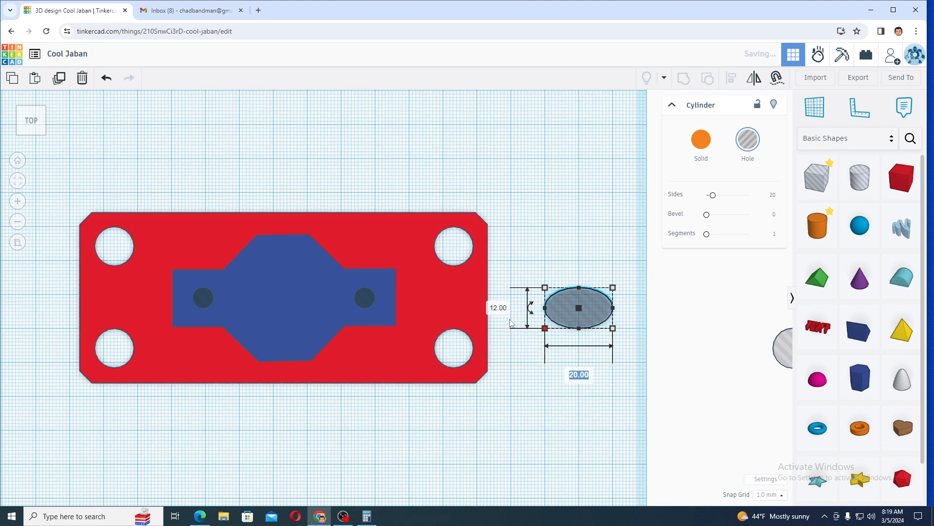
pyautogui.write('12')
pyautogui.press('Tab')
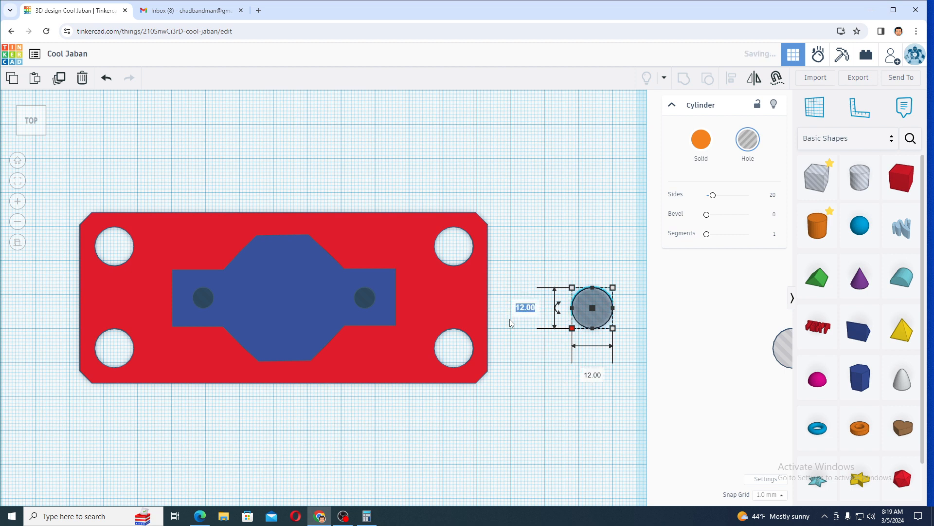
pyautogui.moveTo(728, 199); pyautogui.dragTo(750, 195)
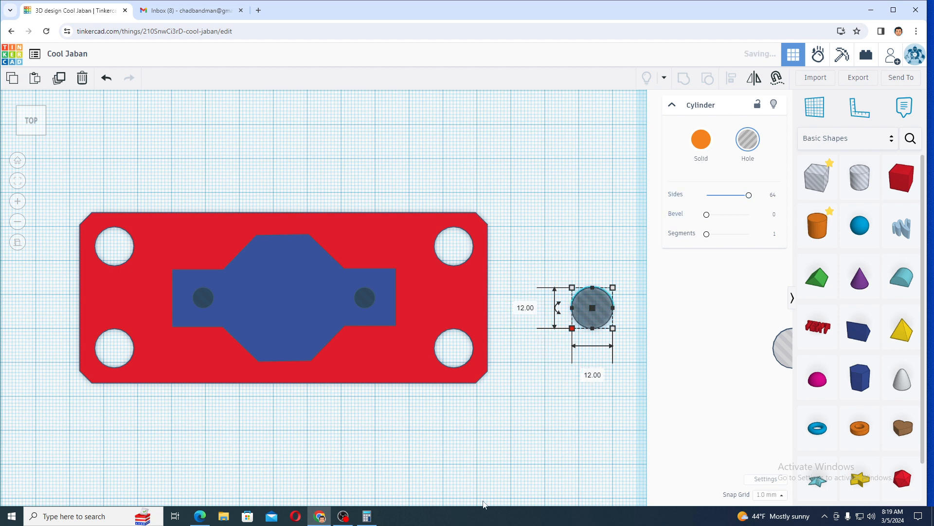
# Set the height of the 12 mm cylinder hole to 5 mm
pyautogui.moveTo(559, 446); pyautogui.dragTo(591, 324, button='right')
pyautogui.moveTo(593, 306)
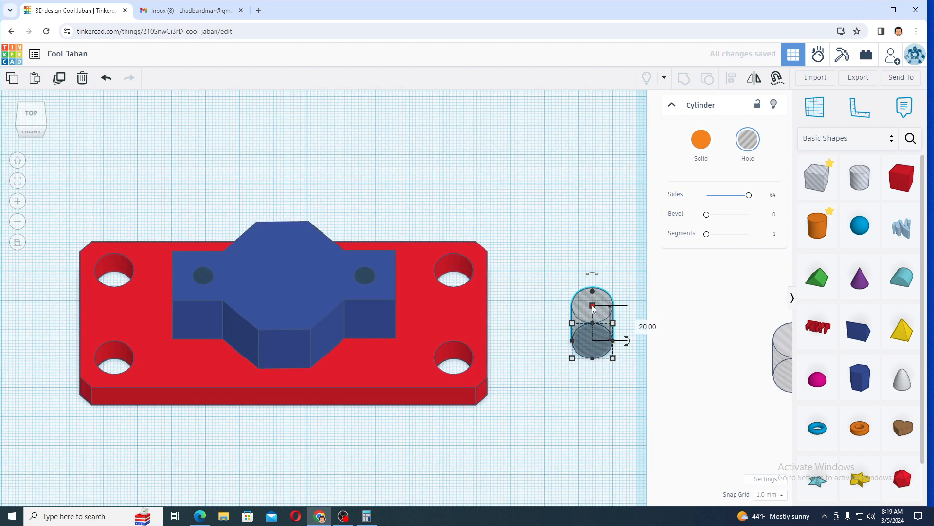
pyautogui.click(637, 323)
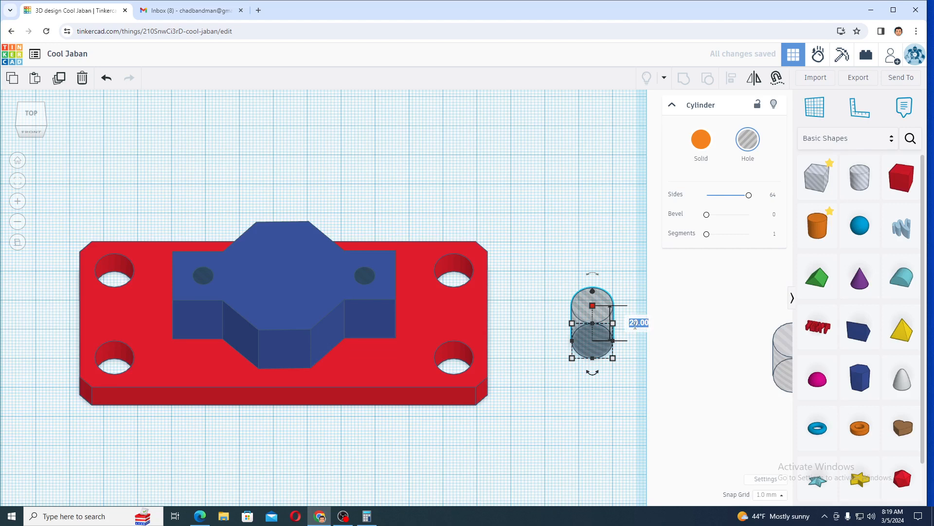
pyautogui.write('5')
pyautogui.press('Return')
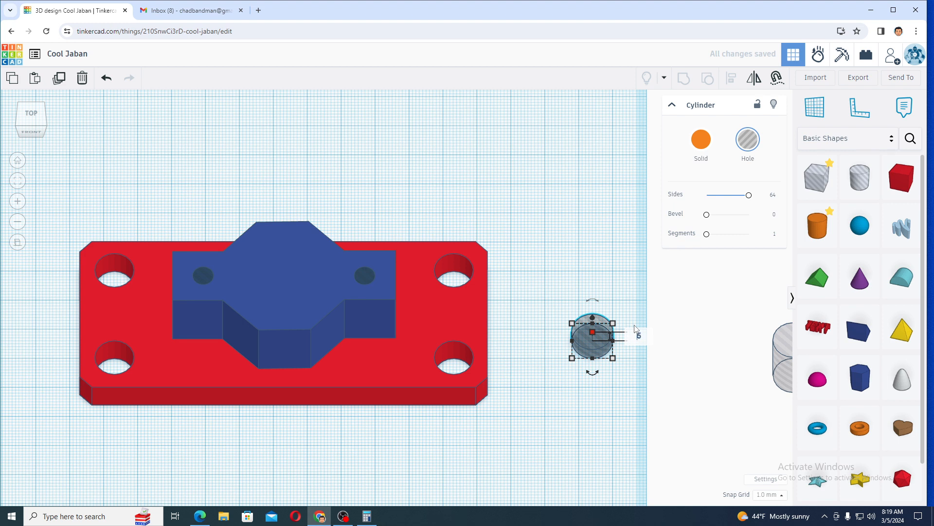
pyautogui.click(581, 392)
pyautogui.click(593, 357)
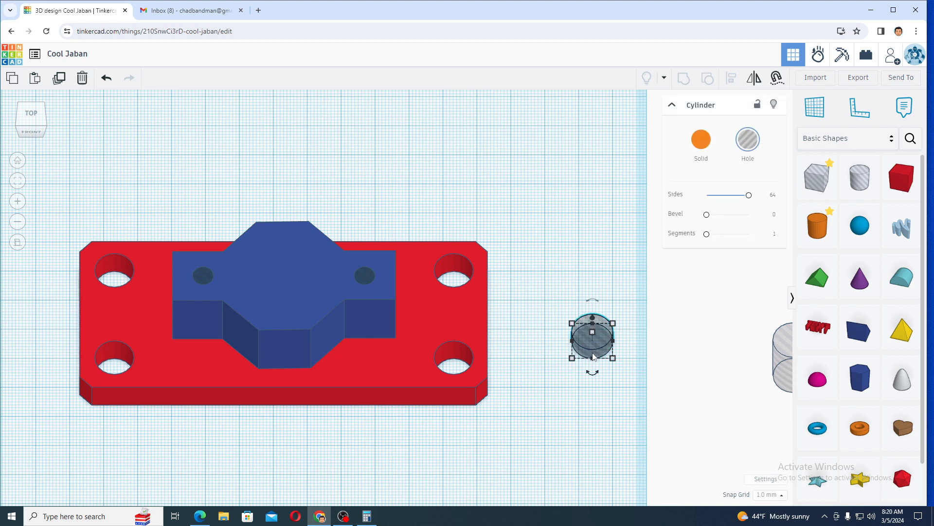
# Raise the 12 mm cylinder hole to just above the block's top and shift it left until it overlaps the block's right end
pyautogui.hotkey('ctrl', 'Up')
pyautogui.hotkey('ctrl', 'Up')
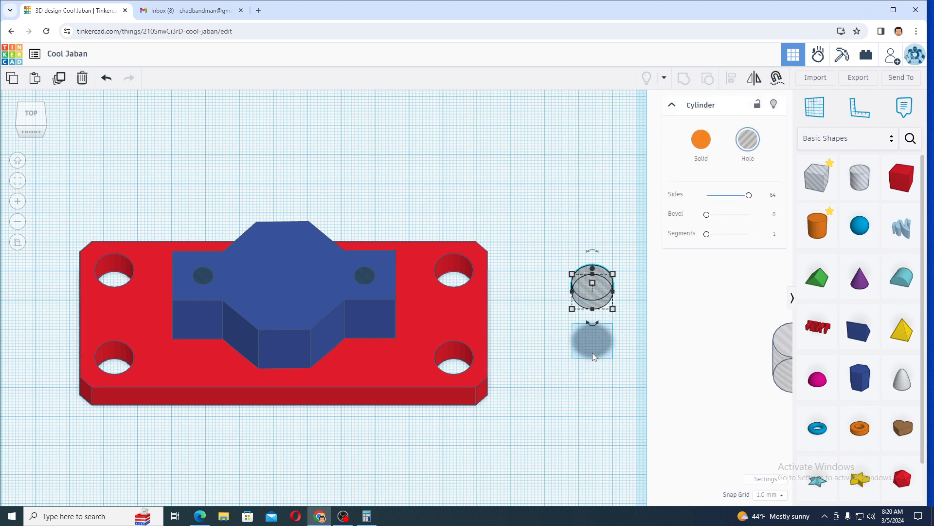
pyautogui.press('Left')
pyautogui.press('Left')
pyautogui.press('Left')
pyautogui.press('Left')
pyautogui.press('Left')
pyautogui.press('Left')
pyautogui.press('Left')
pyautogui.press('Left')
pyautogui.press('Left')
pyautogui.press('Left')
pyautogui.press('Left')
pyautogui.press('Left')
pyautogui.press('Left')
pyautogui.press('Left')
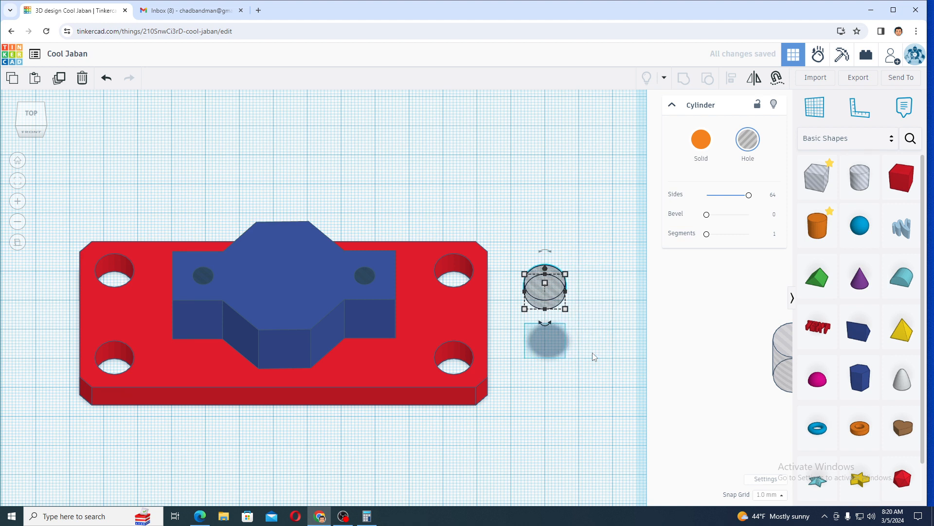
pyautogui.press('Left')
pyautogui.press('Left')
pyautogui.press('Left')
pyautogui.press('Left')
pyautogui.press('Left')
pyautogui.press('Left')
pyautogui.press('Left')
pyautogui.press('Left')
pyautogui.press('Left')
pyautogui.press('Left')
pyautogui.press('Left')
pyautogui.press('Left')
pyautogui.press('Left')
pyautogui.press('Left')
pyautogui.press('Left')
pyautogui.press('Left')
pyautogui.press('Left')
pyautogui.press('Left')
pyautogui.press('Left')
pyautogui.press('Left')
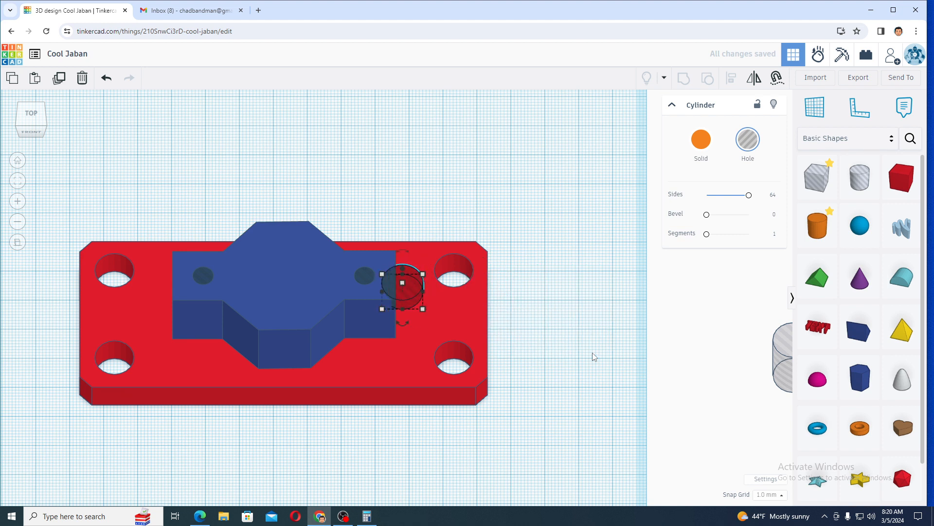
# Lower the 12 mm cylinder hole 1 mm so its top is flush with the block's top face
pyautogui.click(32, 132)
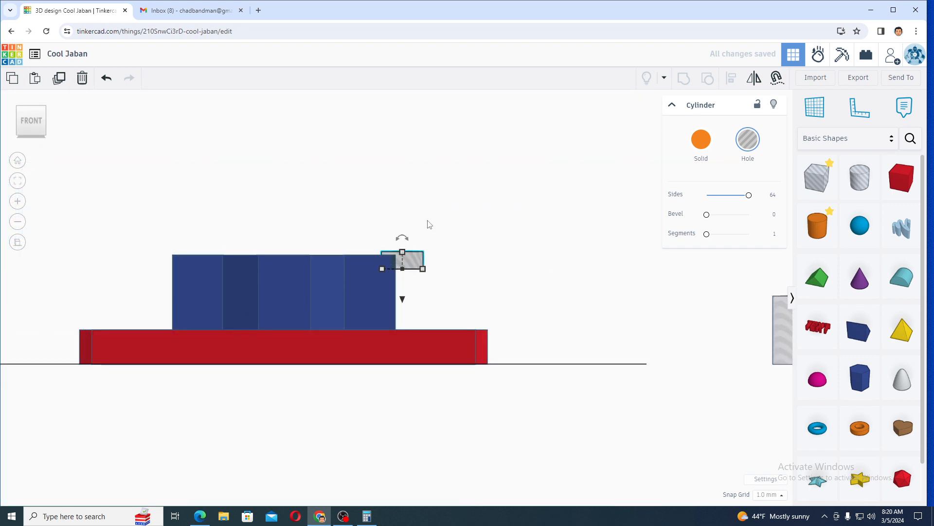
pyautogui.click(18, 187)
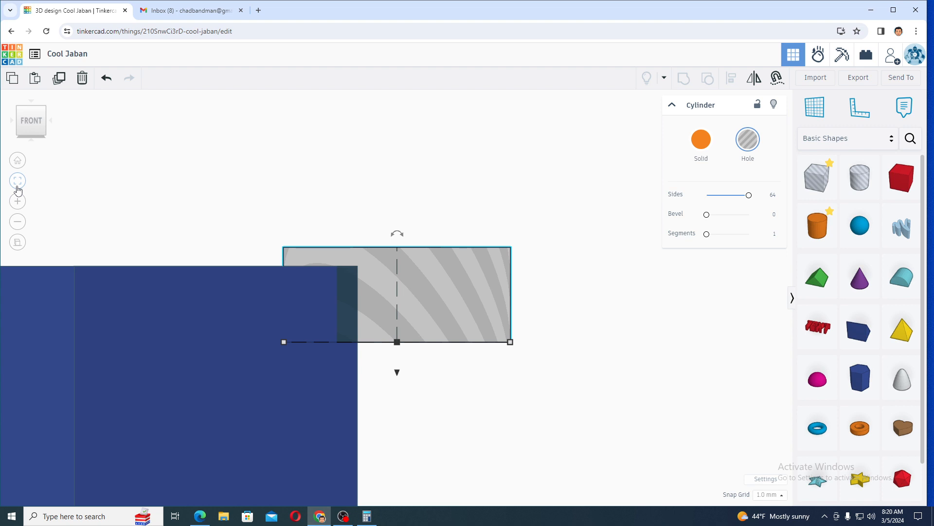
pyautogui.hotkey('ctrl', 'Down')
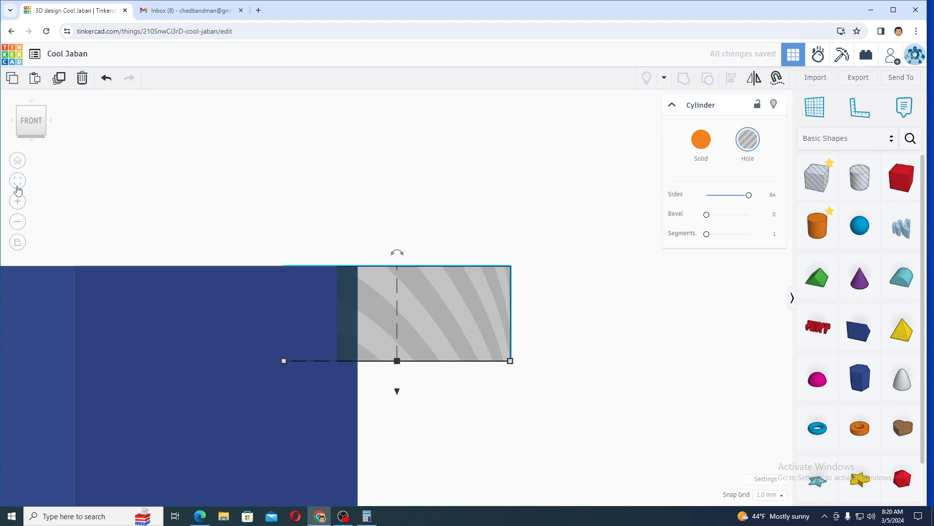
pyautogui.scroll(1, 218, 154)
pyautogui.scroll(-4, 263, 171)
pyautogui.moveTo(263, 171); pyautogui.dragTo(309, 255, button='right')
pyautogui.scroll(-4, 309, 254)
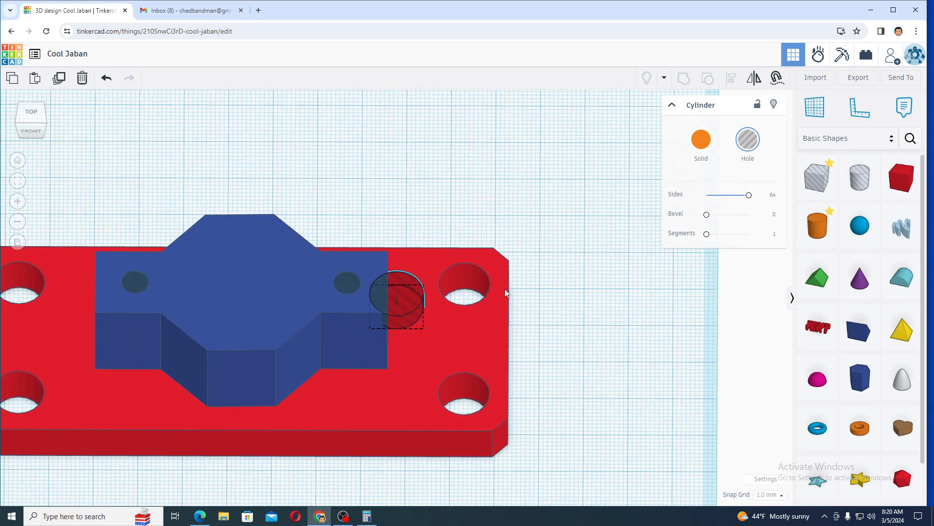
pyautogui.moveTo(505, 288); pyautogui.dragTo(498, 262, button='right')
pyautogui.click(38, 126)
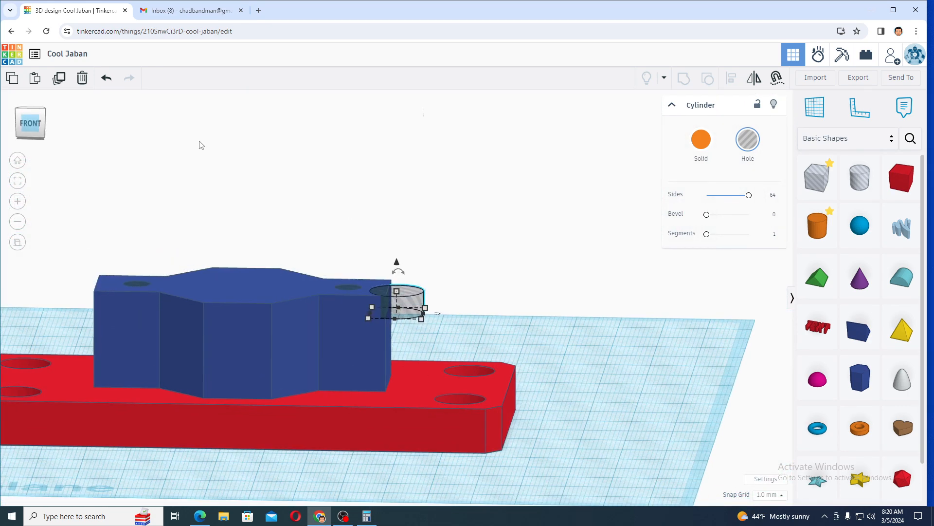
# Duplicate the 12 mm cylinder hole and move the copy 70 mm left so it overlaps the block's left end
pyautogui.moveTo(440, 258); pyautogui.dragTo(420, 323)
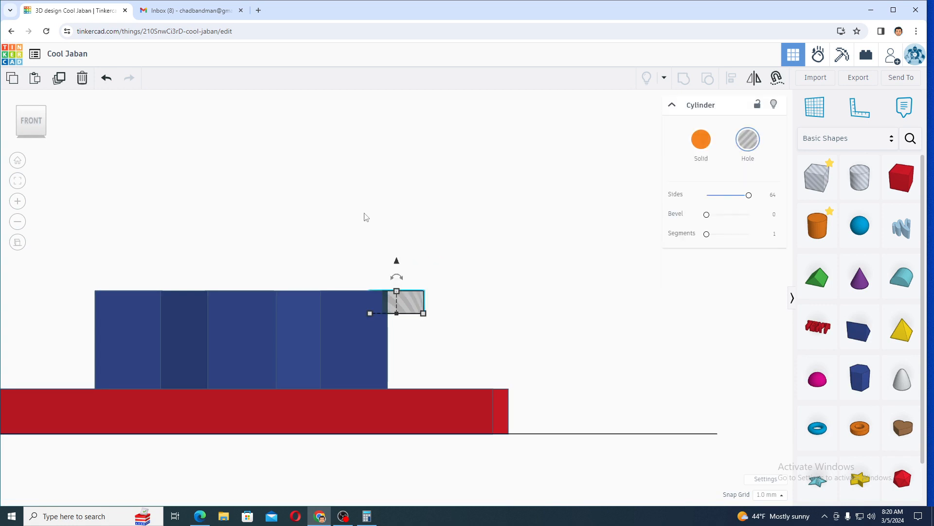
pyautogui.click(64, 79)
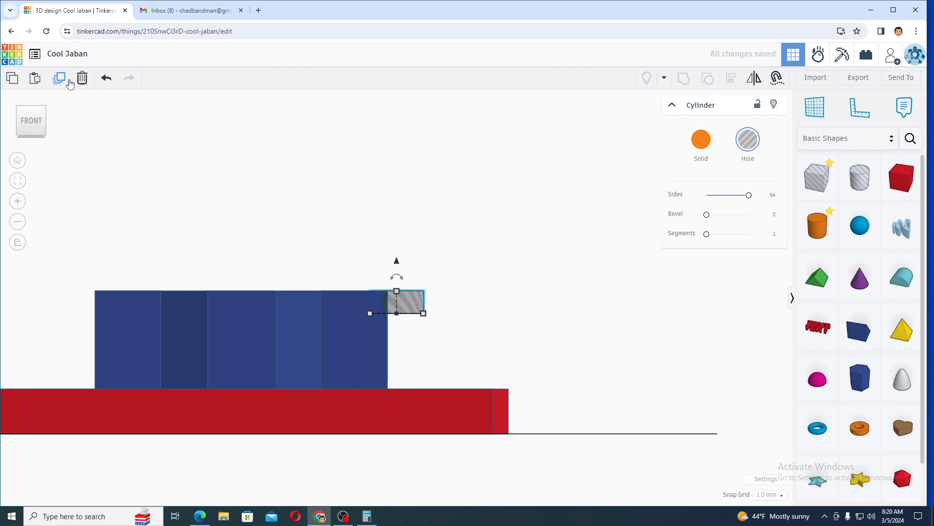
pyautogui.hotkey('shift', 'Left')
pyautogui.hotkey('shift', 'Left')
pyautogui.hotkey('shift', 'Left')
pyautogui.hotkey('shift', 'Left')
pyautogui.hotkey('shift', 'Left')
pyautogui.hotkey('shift', 'Left')
pyautogui.hotkey('shift', 'Left')
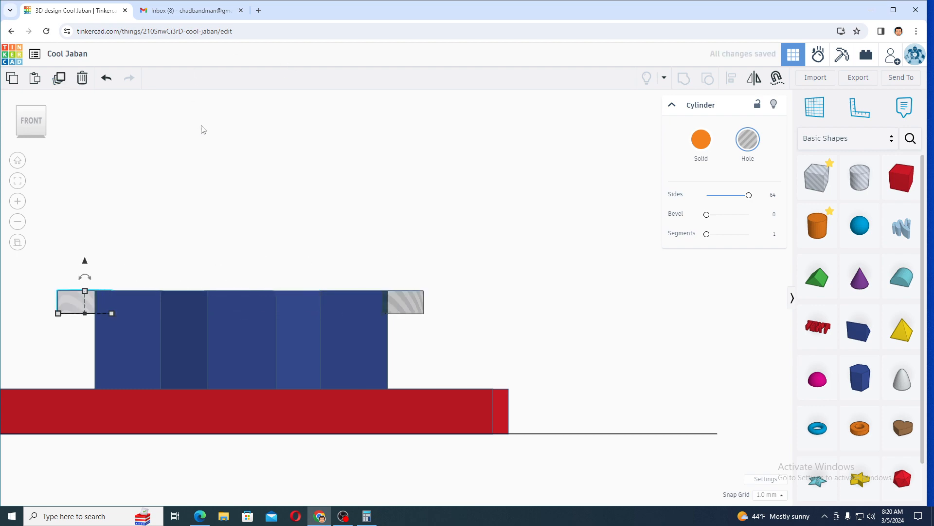
# Center the right 12 mm cylinder hole on the block's right 6 mm hole in both horizontal directions
pyautogui.moveTo(200, 125); pyautogui.dragTo(181, 191, button='right')
pyautogui.click(39, 111)
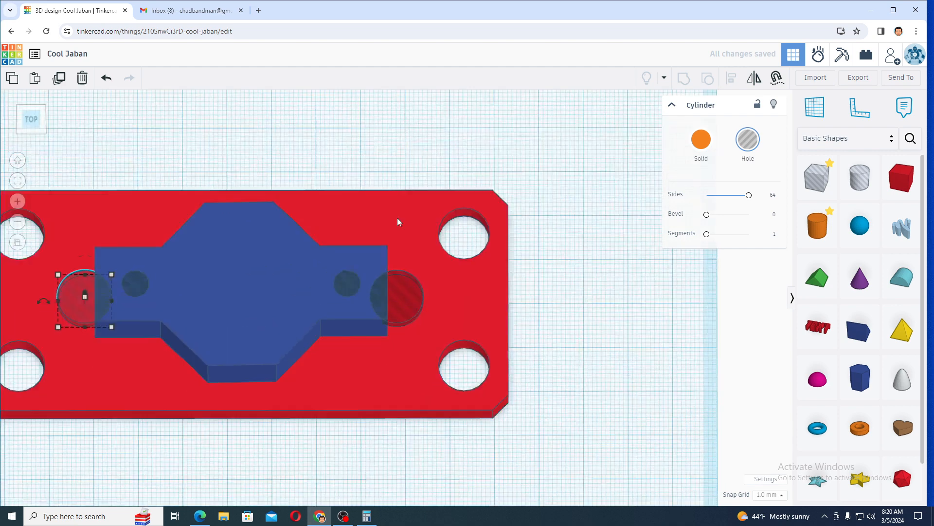
pyautogui.click(344, 289)
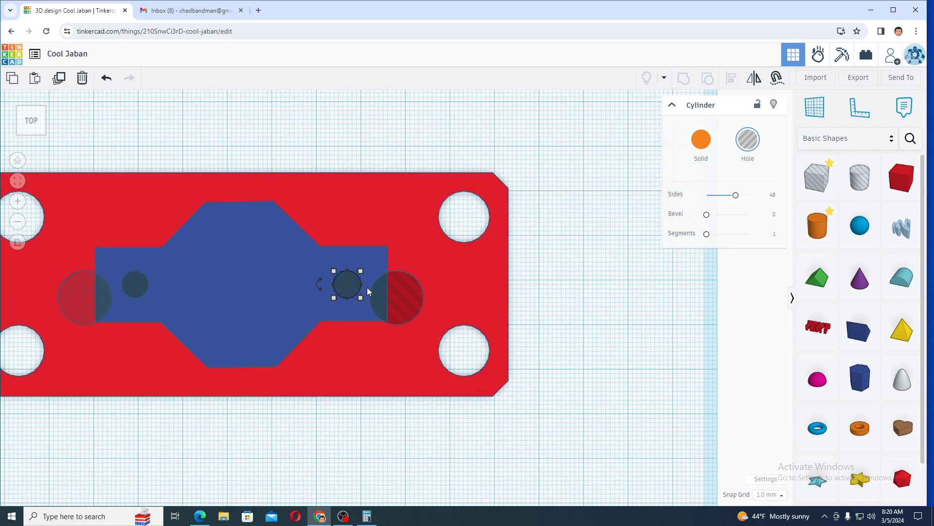
pyautogui.keyDown('shift'); pyautogui.click(389, 291); pyautogui.keyUp('shift')
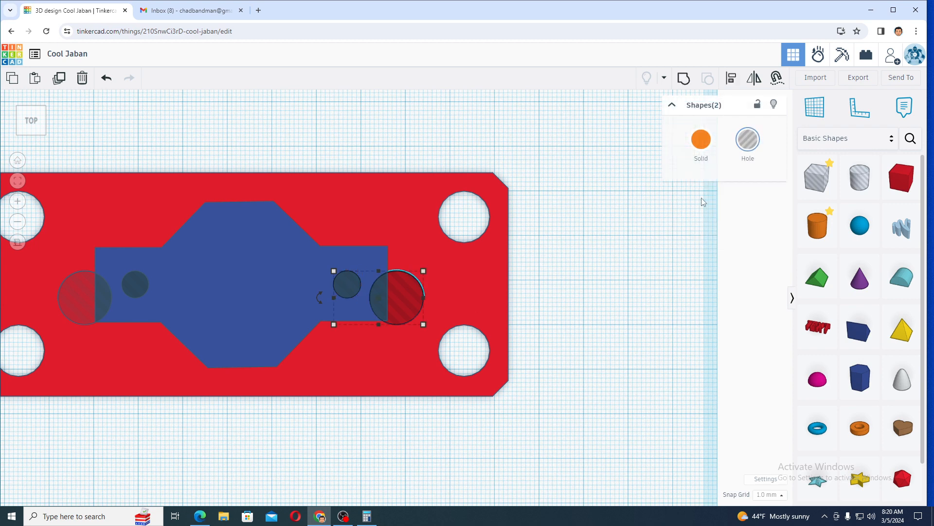
pyautogui.click(731, 78)
pyautogui.click(348, 291)
pyautogui.click(347, 258)
pyautogui.click(372, 284)
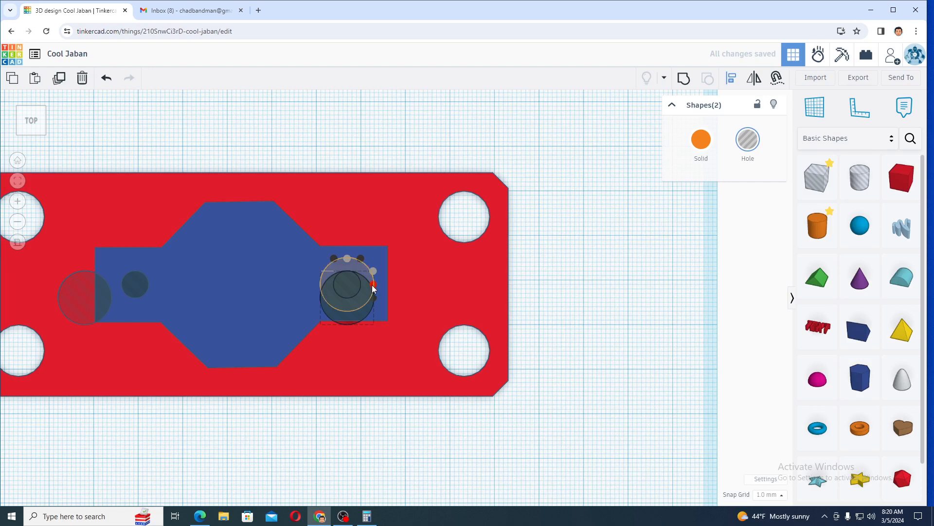
# Center the left 12 mm cylinder hole on the block's left 6 mm hole in both horizontal directions
pyautogui.click(72, 295)
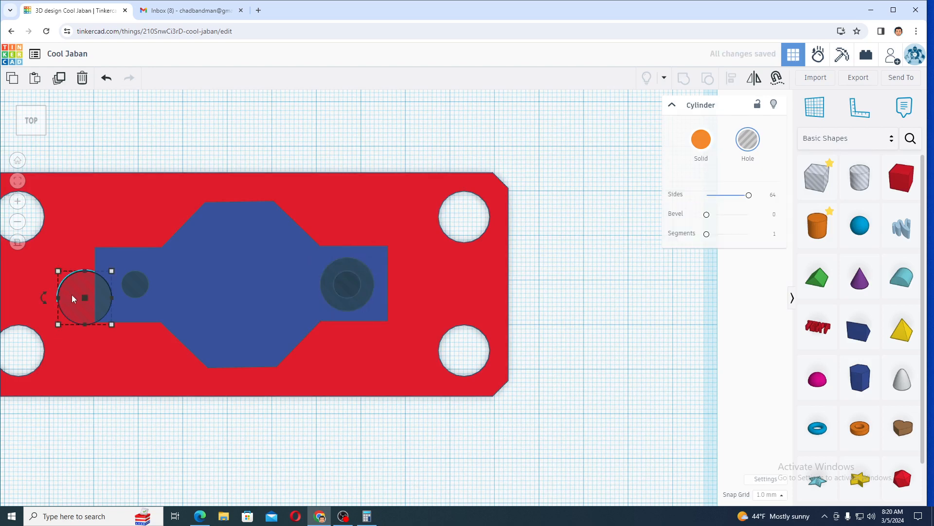
pyautogui.keyDown('shift'); pyautogui.click(136, 285); pyautogui.keyUp('shift')
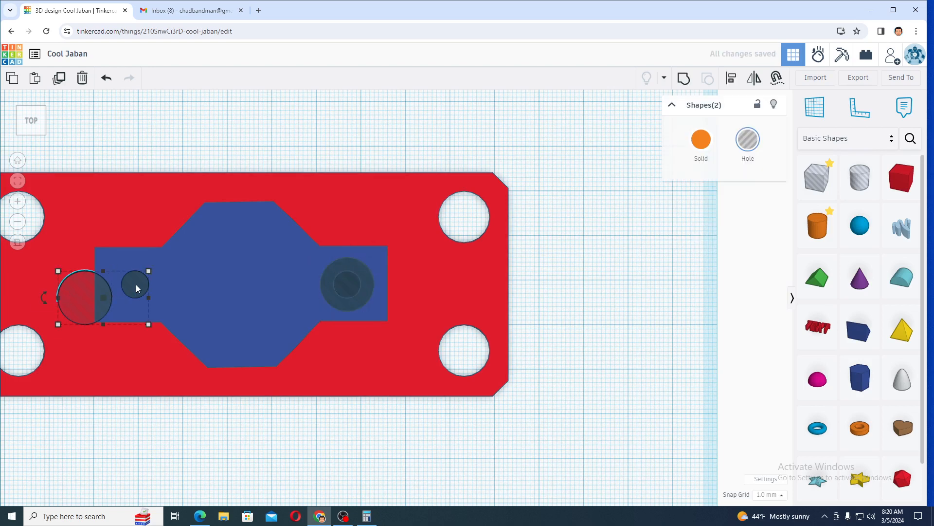
pyautogui.click(730, 82)
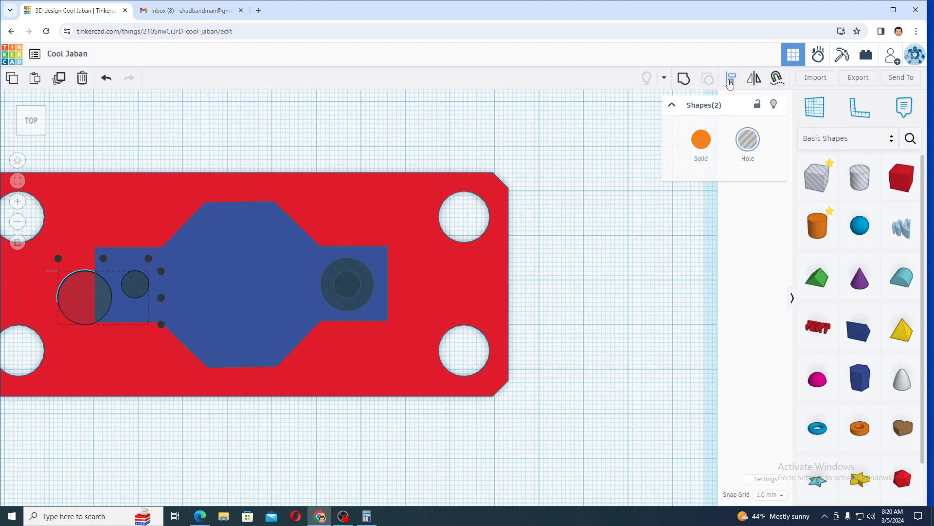
pyautogui.click(137, 283)
pyautogui.click(136, 258)
pyautogui.click(161, 285)
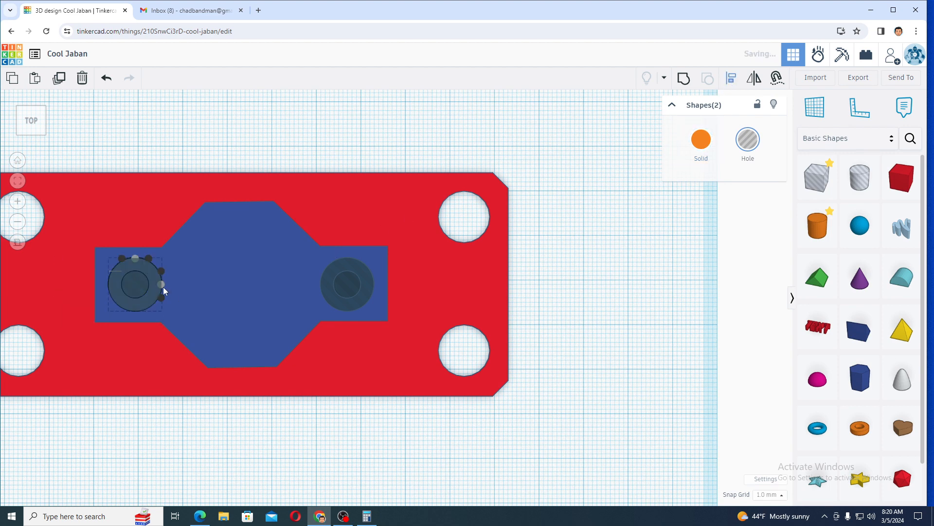
# Group the base plate and block with their end holes, leaving out the spare cylinder hole beside the workplane
pyautogui.click(163, 450)
pyautogui.moveTo(163, 450); pyautogui.dragTo(168, 342, button='right')
pyautogui.scroll(-4, 168, 340)
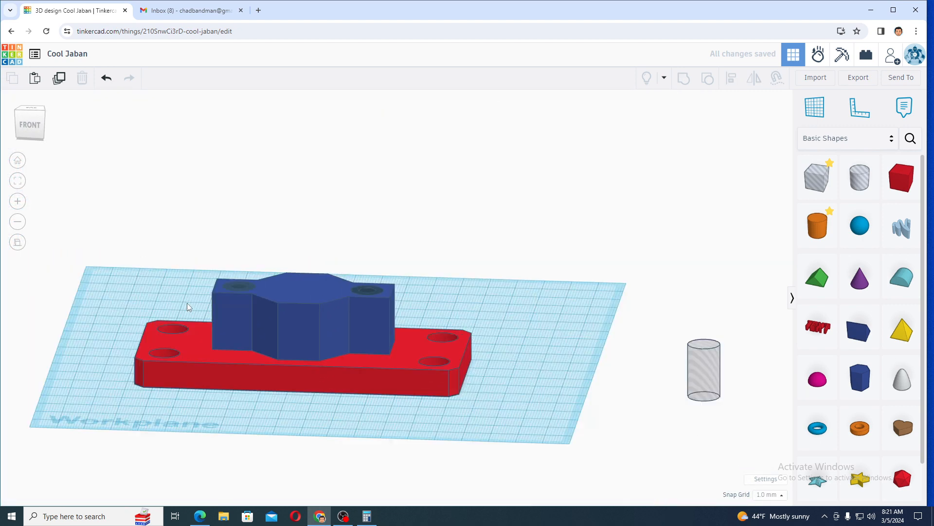
pyautogui.moveTo(194, 241); pyautogui.dragTo(401, 330)
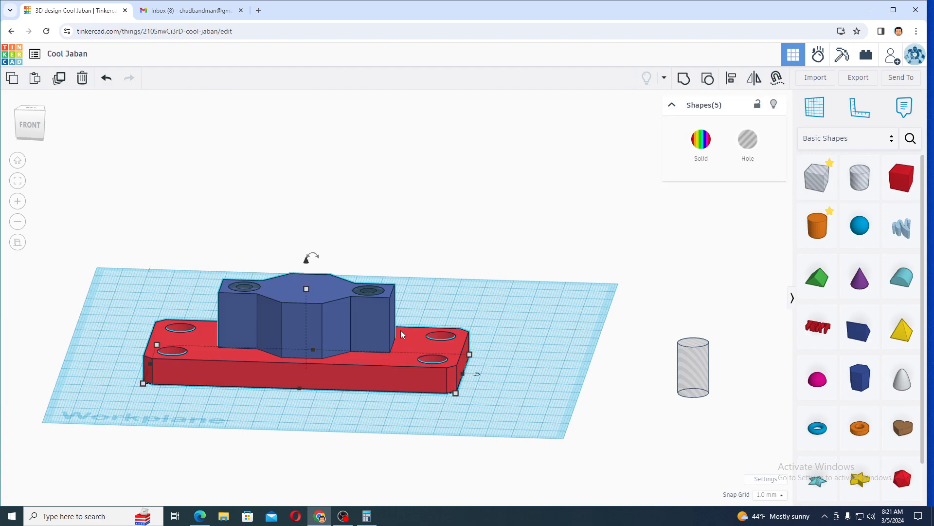
pyautogui.click(684, 78)
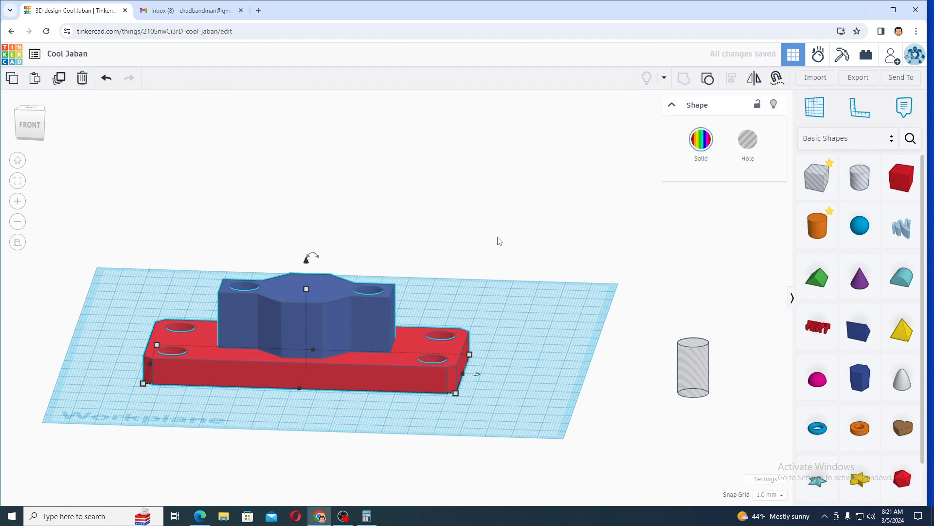
# Check the octagon block's center hole in cad38.jpg, and add a cylinder hole beside the plate's right end
pyautogui.moveTo(497, 240)
pyautogui.mouseDown(button='right')
pyautogui.moveTo(496, 338)
pyautogui.moveTo(509, 337)
pyautogui.moveTo(532, 306)
pyautogui.moveTo(507, 181)
pyautogui.moveTo(511, 151)
pyautogui.moveTo(428, 417)
pyautogui.mouseUp(button='right')
pyautogui.click(174, 15)
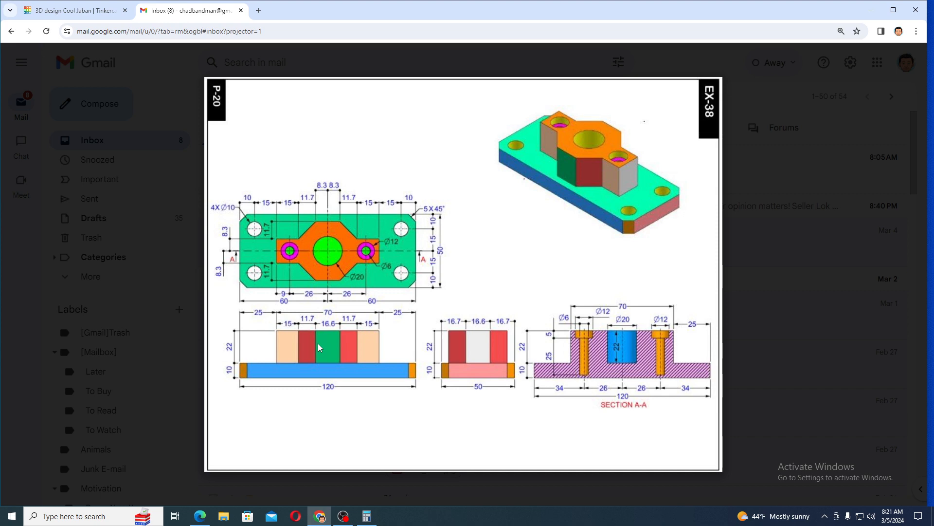
pyautogui.click(73, 10)
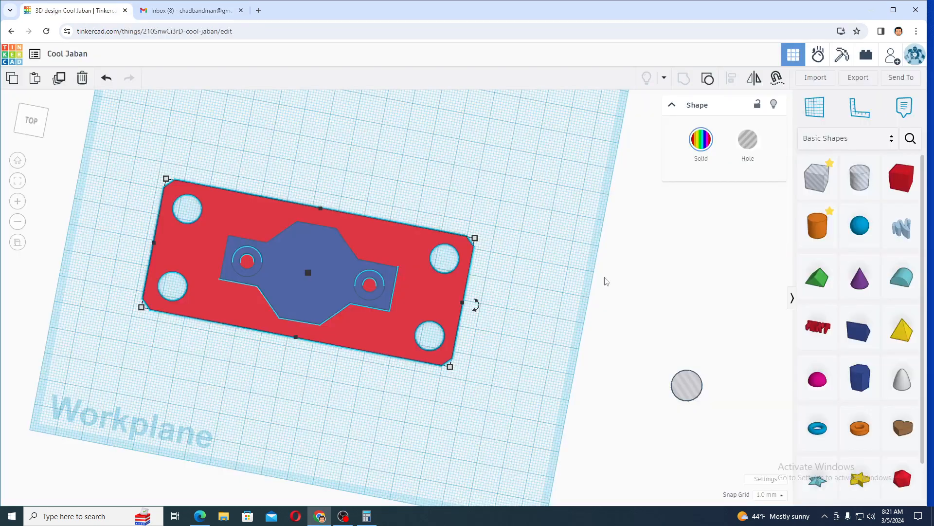
pyautogui.moveTo(859, 177); pyautogui.dragTo(525, 333)
# Set the new cylinder hole's length and width to 16.6 mm each
pyautogui.click(455, 324)
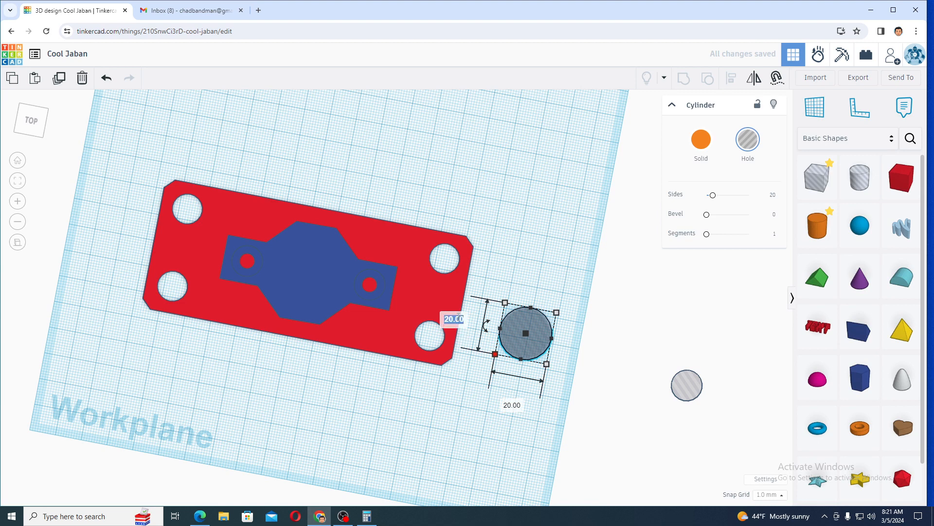
pyautogui.write('16.5')
pyautogui.press('Tab')
pyautogui.write('16')
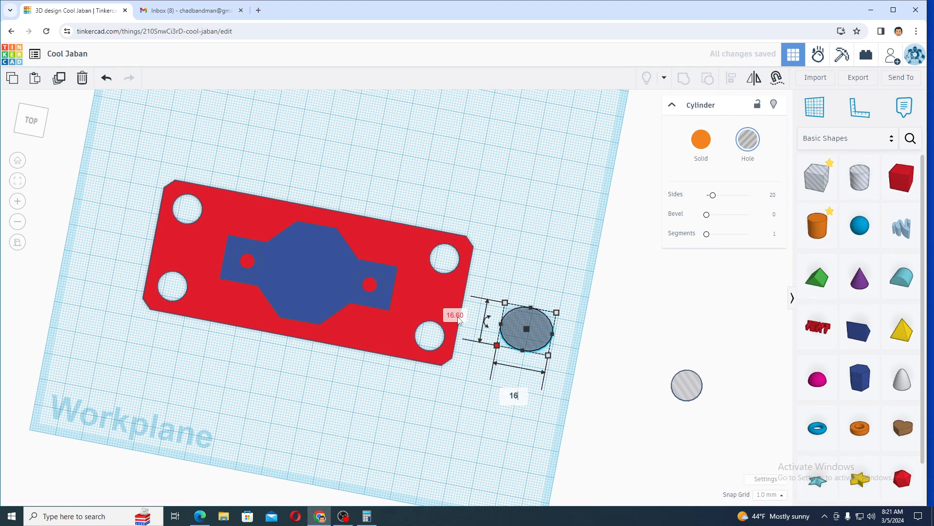
pyautogui.write('.6')
pyautogui.press('Tab')
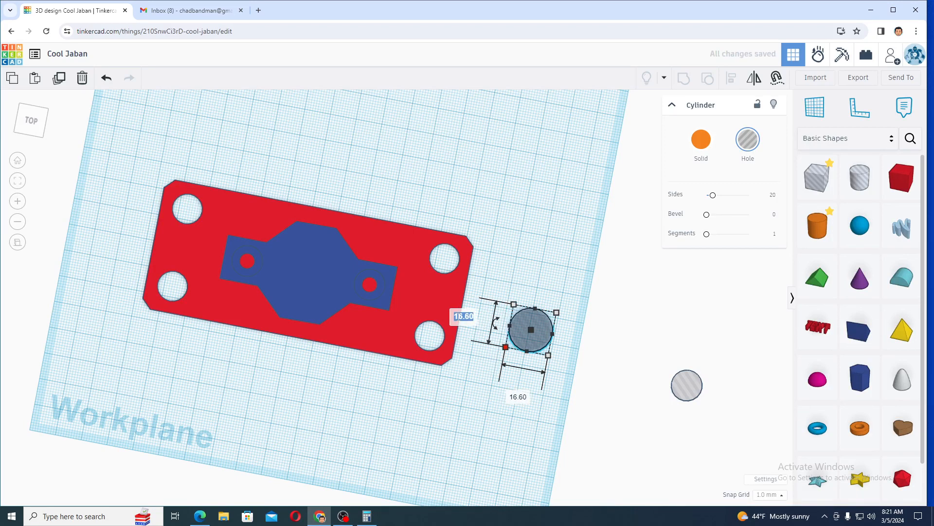
# Set the new cylinder hole's height to 22 mm
pyautogui.moveTo(488, 446); pyautogui.dragTo(523, 350, button='right')
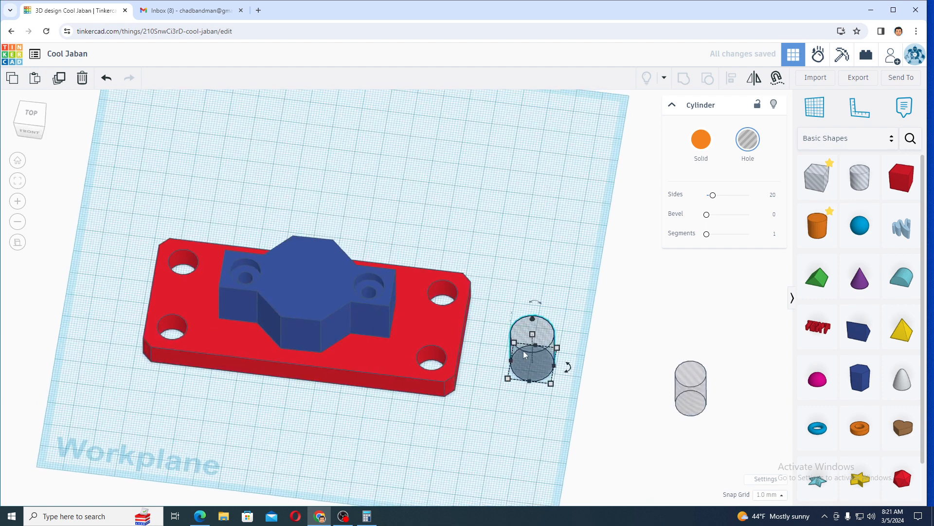
pyautogui.click(580, 350)
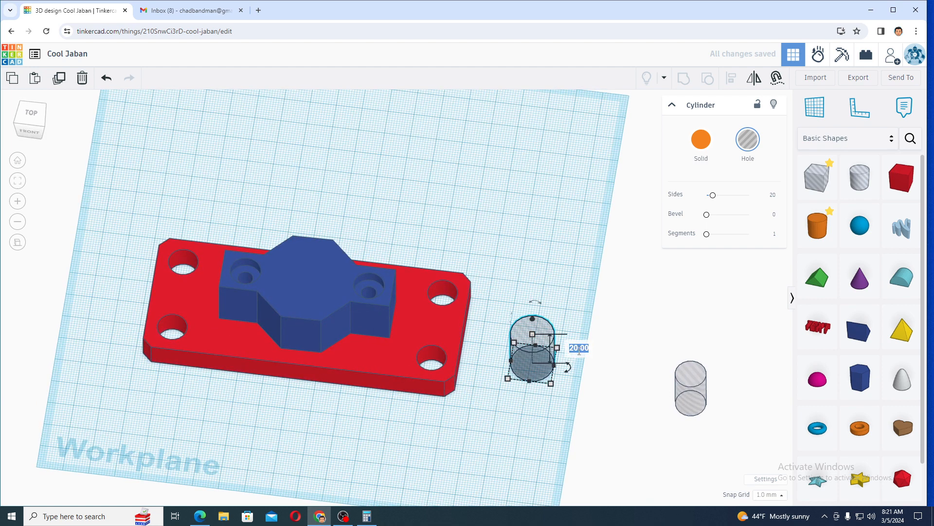
pyautogui.write('22')
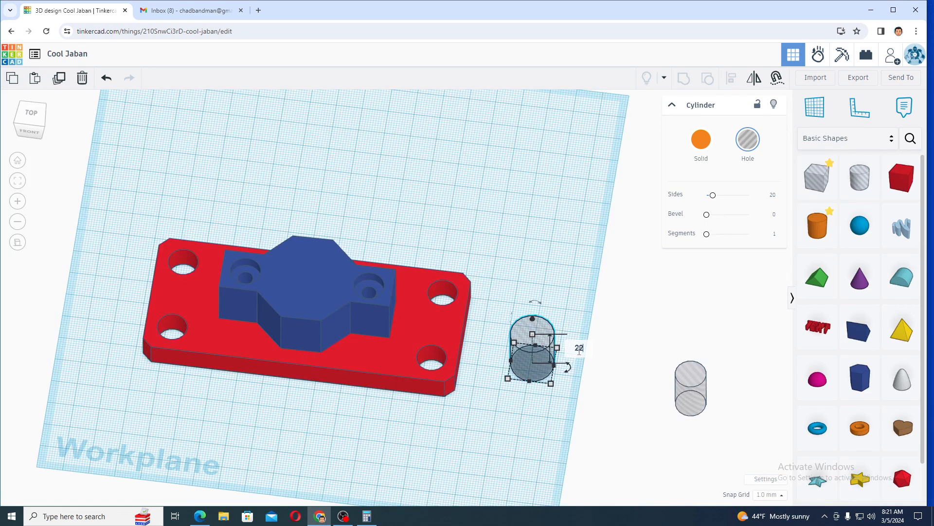
pyautogui.press('Return')
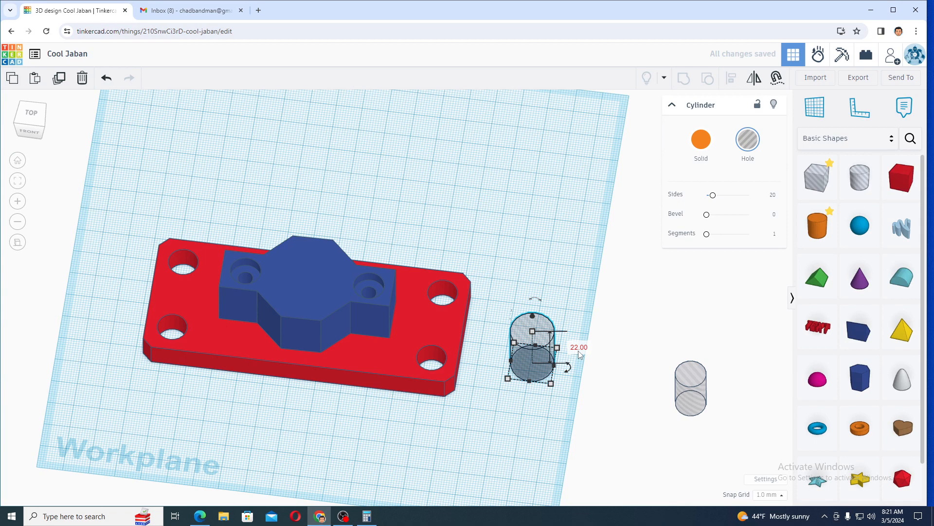
# Check the center-hole diameter in cad38.jpg, and resize the new cylinder hole to 20 by 20 mm with 59 sides
pyautogui.click(155, 4)
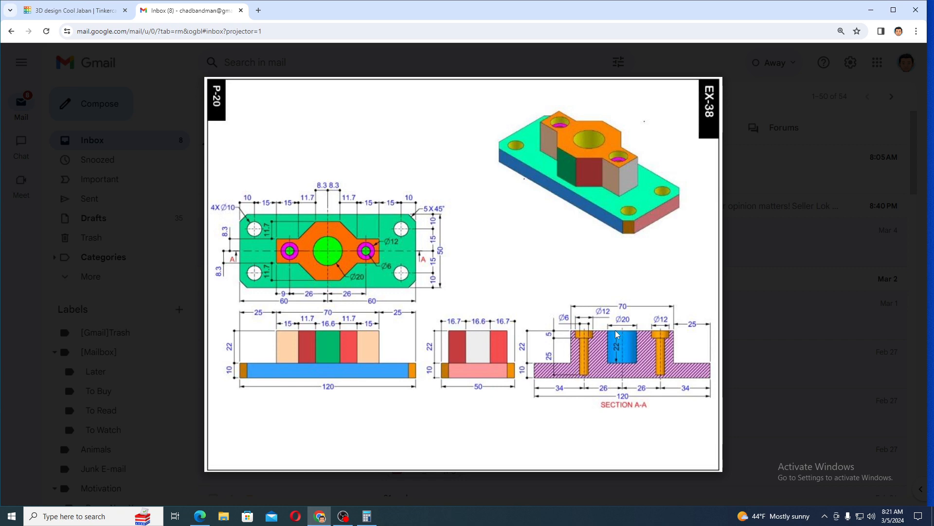
pyautogui.click(100, 15)
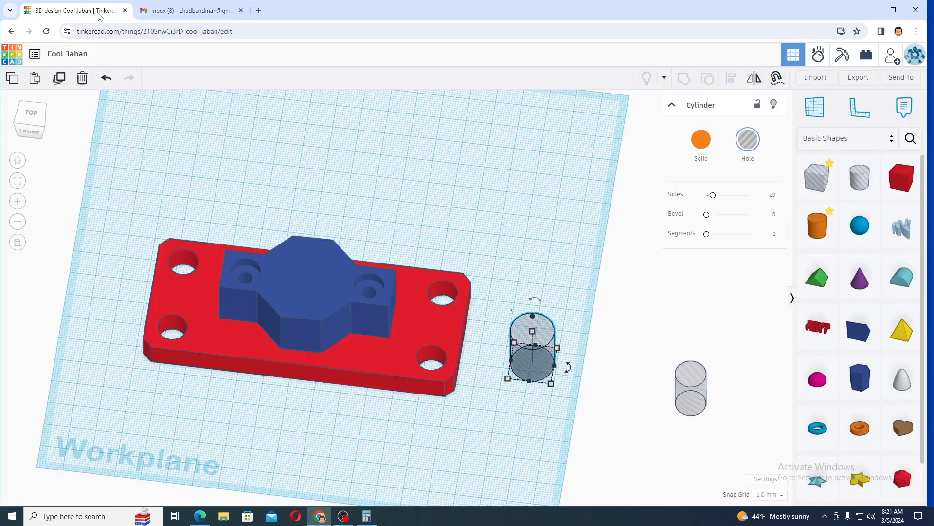
pyautogui.click(507, 378)
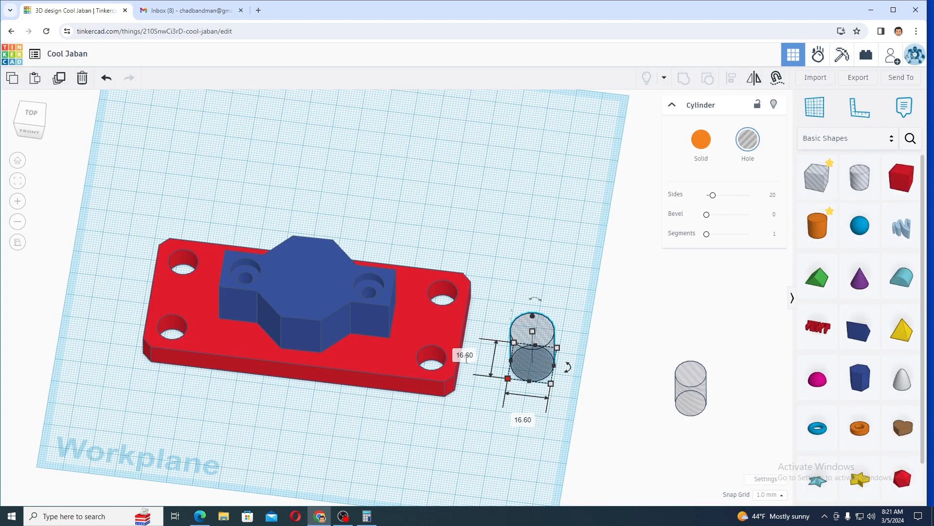
pyautogui.click(466, 357)
pyautogui.write('20')
pyautogui.press('Tab')
pyautogui.write('20')
pyautogui.press('Return')
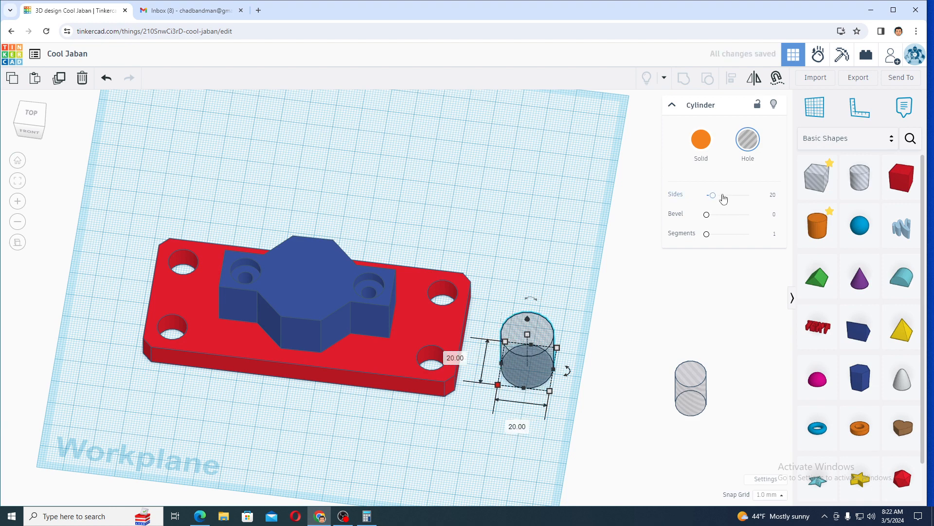
pyautogui.moveTo(712, 197); pyautogui.dragTo(744, 195)
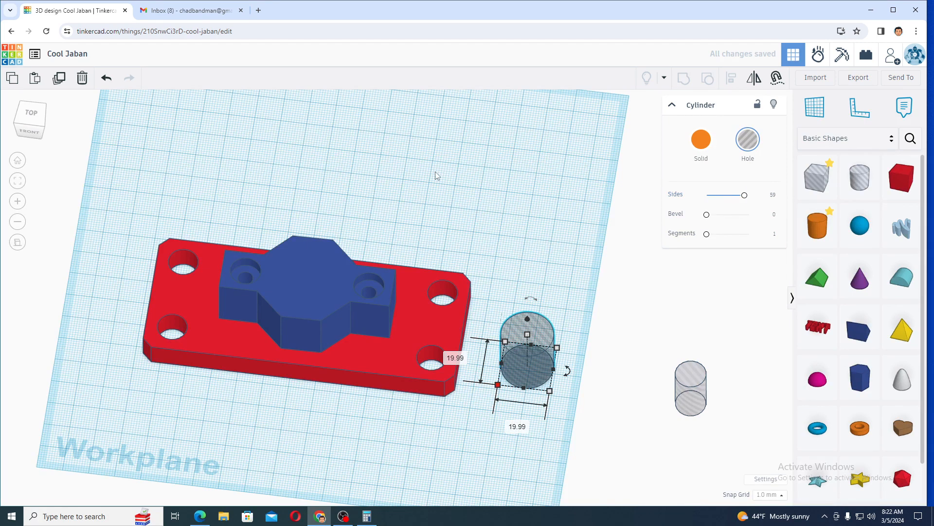
# Align the 20 mm cylinder hole with the grouped part so it is centered along the plate's length
pyautogui.scroll(-3, 435, 172)
pyautogui.moveTo(431, 169); pyautogui.dragTo(466, 279, button='right')
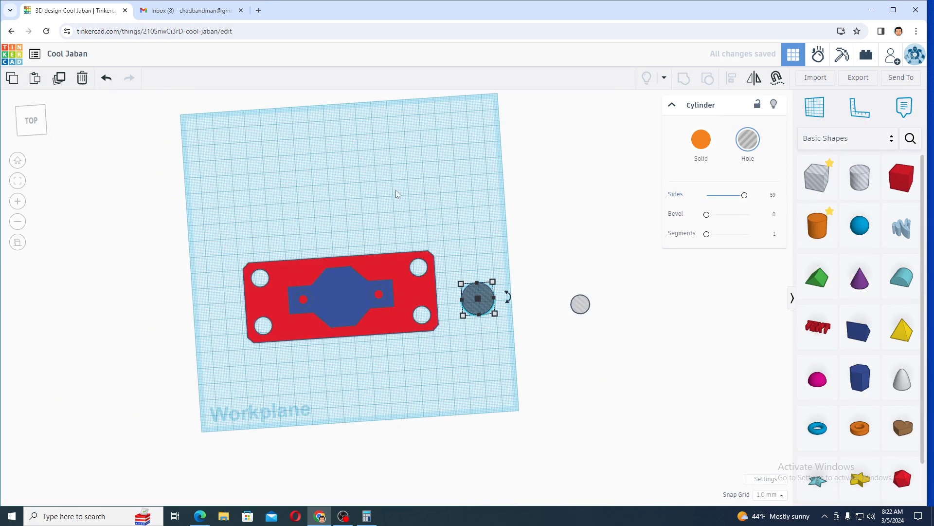
pyautogui.moveTo(396, 190); pyautogui.dragTo(381, 196, button='right')
pyautogui.moveTo(334, 194); pyautogui.dragTo(491, 319)
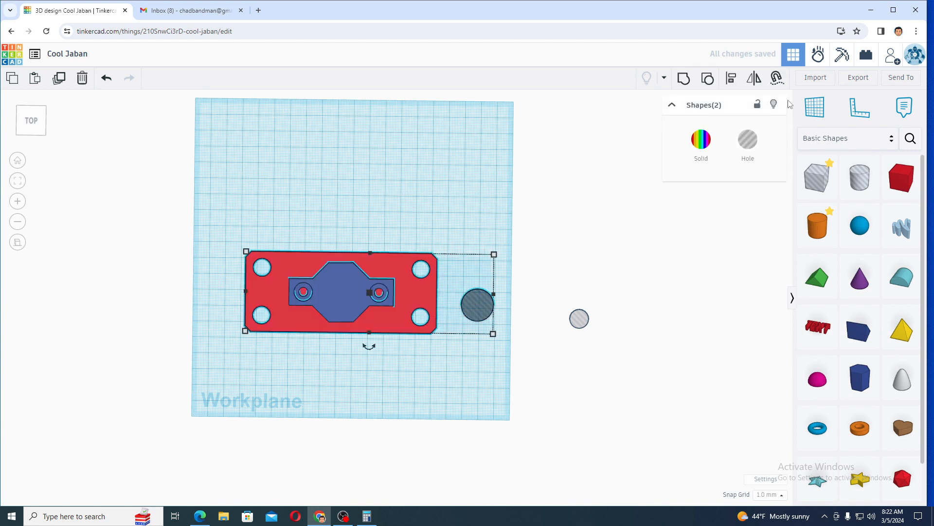
pyautogui.click(731, 78)
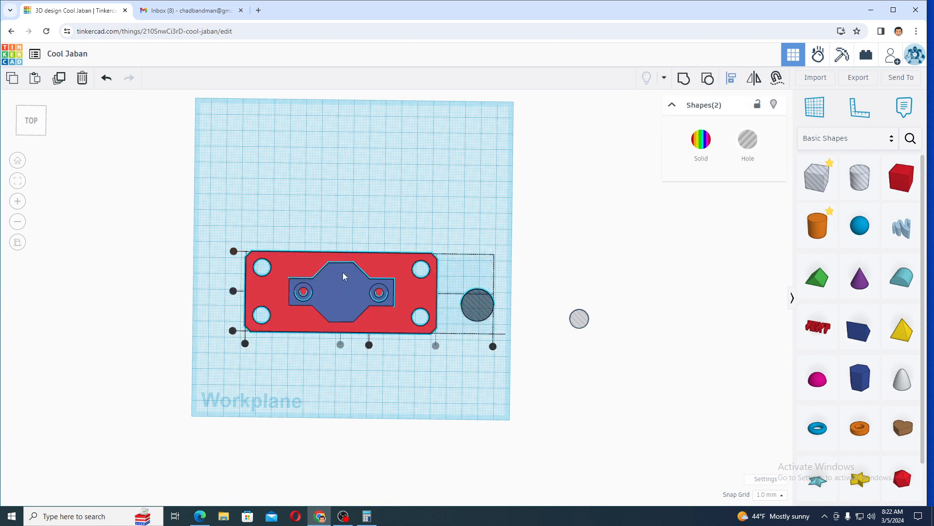
pyautogui.click(341, 345)
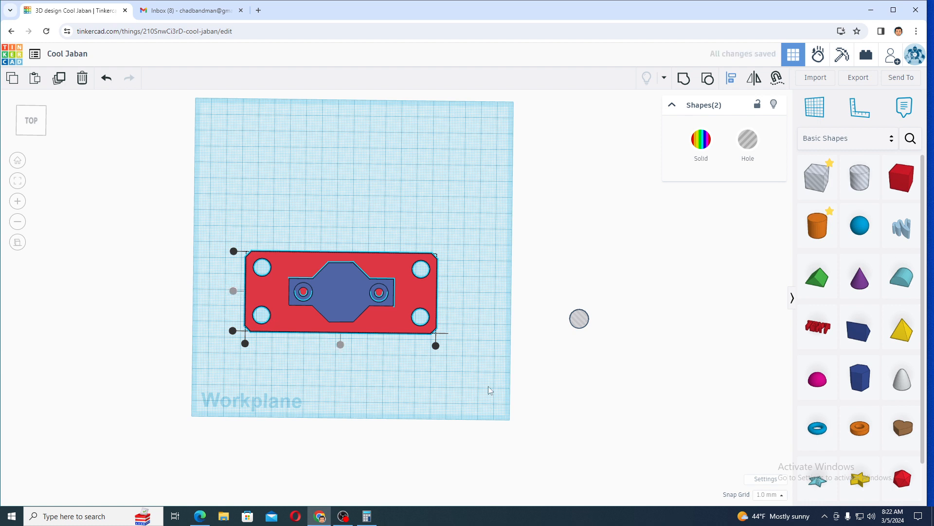
# Leave the alignment mode and raise the selected part and 20 mm cylinder hole together above the workplane
pyautogui.moveTo(489, 387); pyautogui.dragTo(499, 315, button='right')
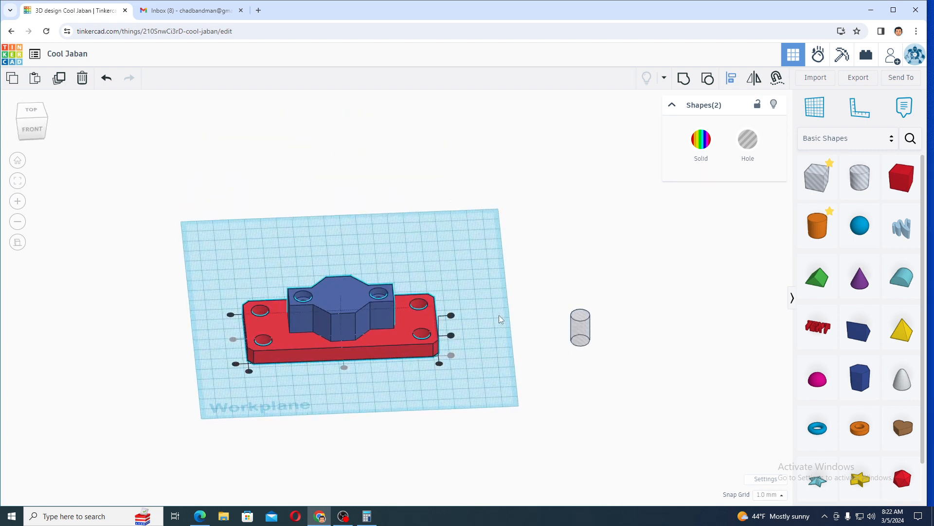
pyautogui.press('Escape')
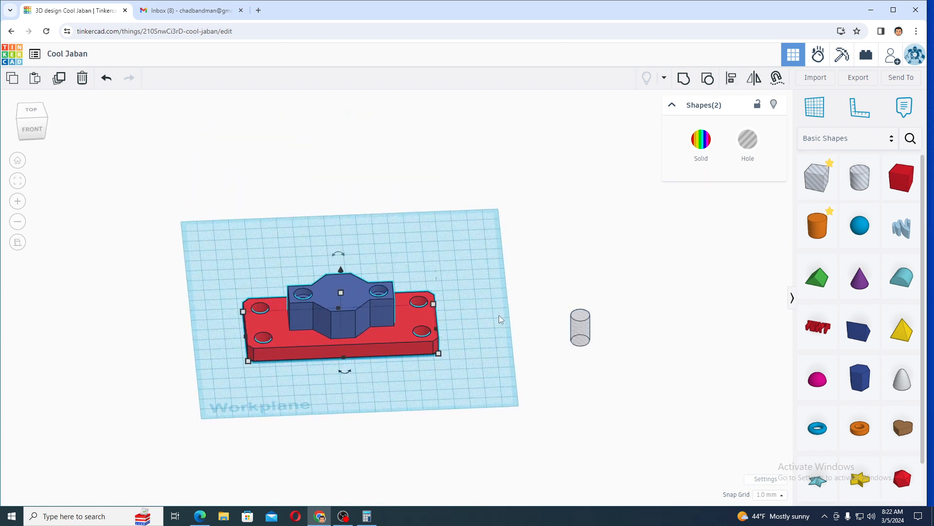
pyautogui.hotkey('ctrl', 'Up')
pyautogui.hotkey('ctrl', 'Up')
pyautogui.hotkey('ctrl', 'Up')
pyautogui.hotkey('ctrl', 'Up')
pyautogui.hotkey('ctrl', 'Up')
pyautogui.hotkey('ctrl', 'Up')
pyautogui.hotkey('ctrl', 'Up')
pyautogui.hotkey('ctrl', 'Up')
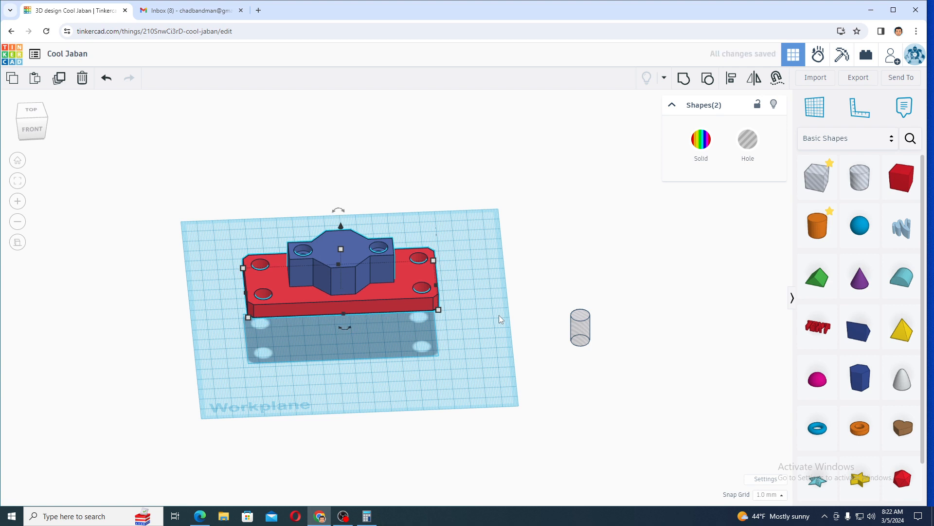
# Drop the part and the 20 mm cylinder hole onto the workplane, hide the part, and select the cylinder hole
pyautogui.press('d')
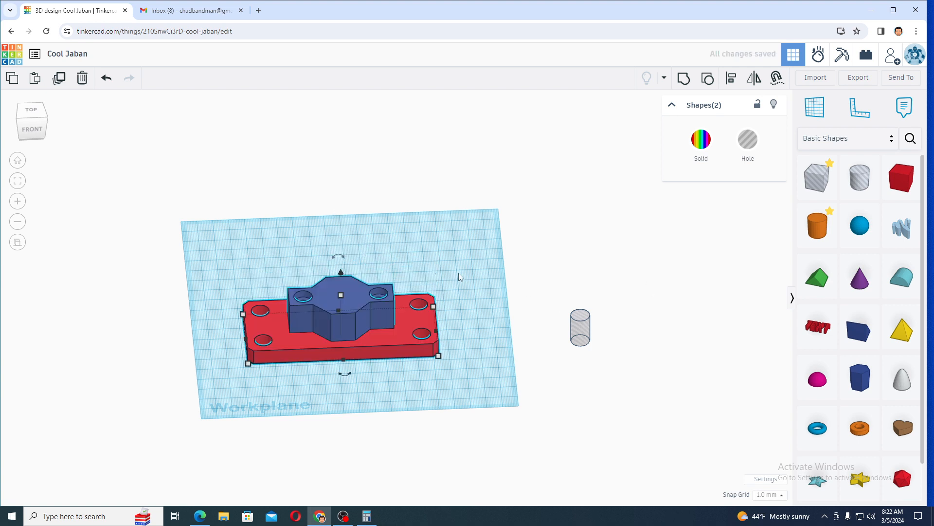
pyautogui.hotkey('ctrl', 'g')
pyautogui.click(774, 104)
pyautogui.click(333, 339)
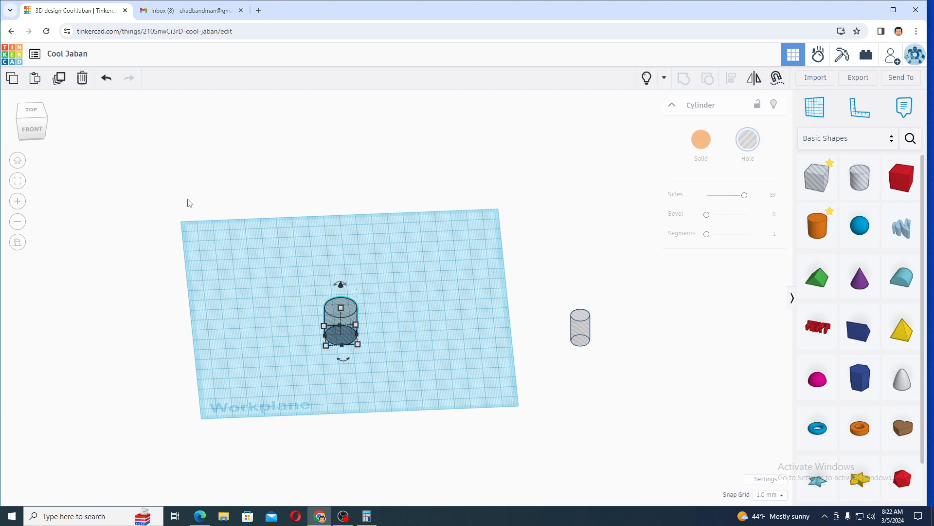
# Raise the 20 mm cylinder hole to the level of the base plate's top face, and show the hidden part again
pyautogui.click(31, 132)
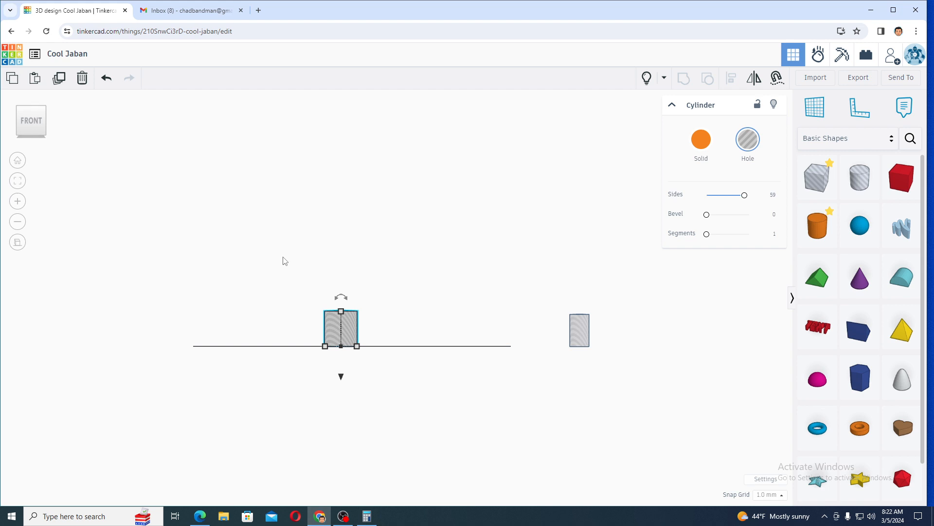
pyautogui.hotkey('ctrl', 'Up')
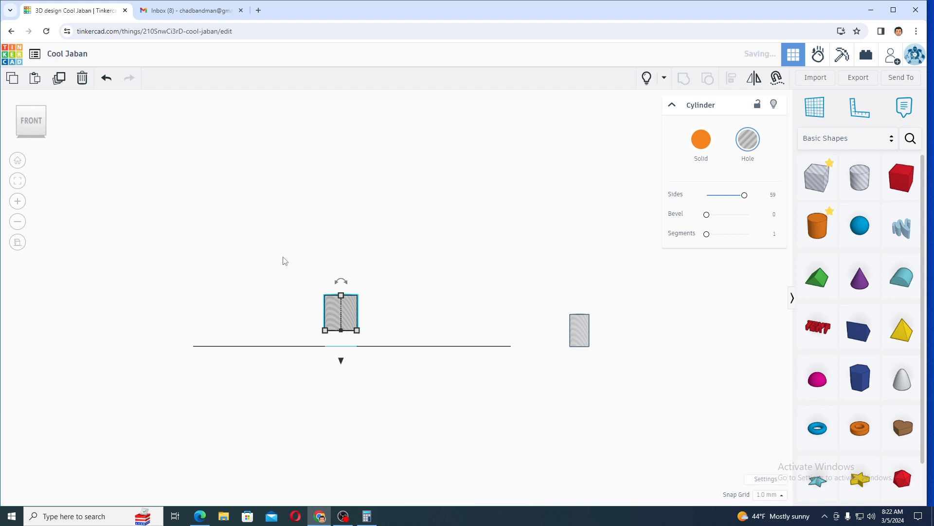
pyautogui.click(650, 78)
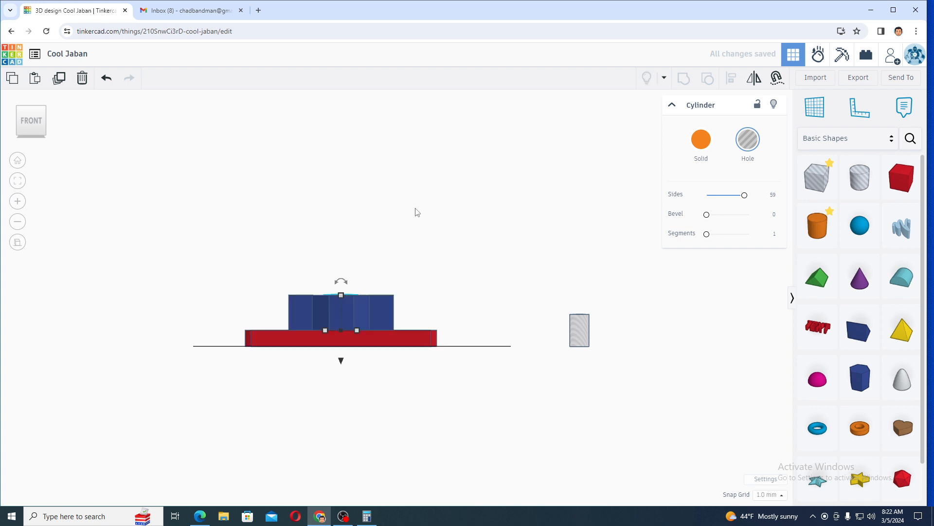
# Group the part with the 20 mm cylinder hole to cut the center hole through the octagon block
pyautogui.moveTo(415, 211); pyautogui.dragTo(396, 237, button='right')
pyautogui.click(32, 114)
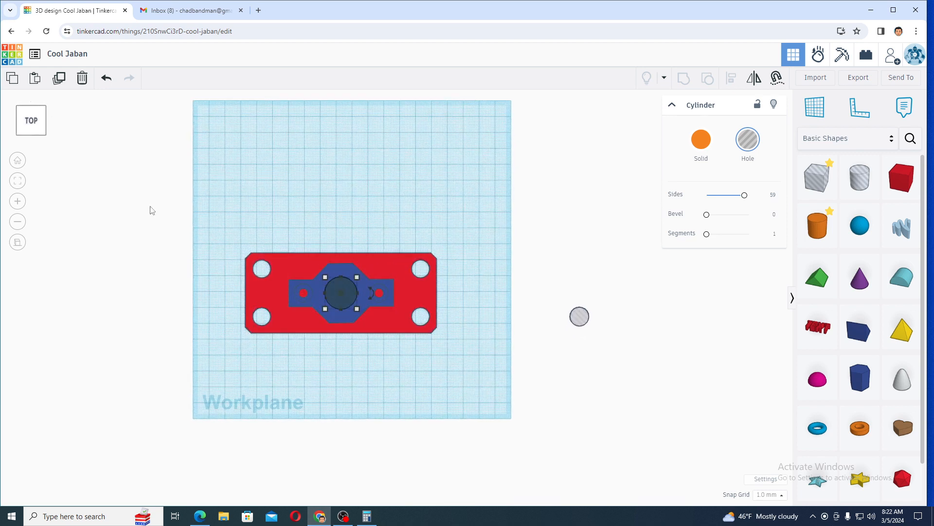
pyautogui.click(168, 218)
pyautogui.moveTo(242, 250); pyautogui.dragTo(478, 421)
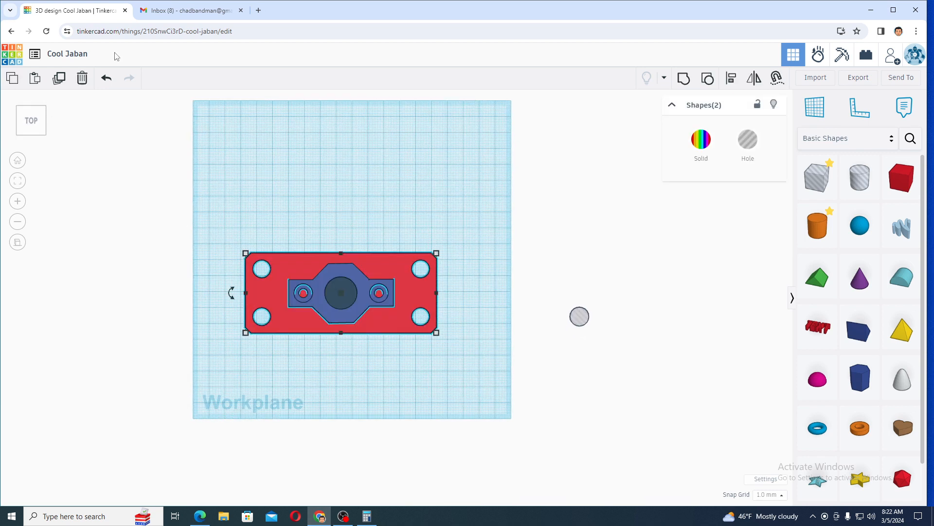
pyautogui.click(684, 79)
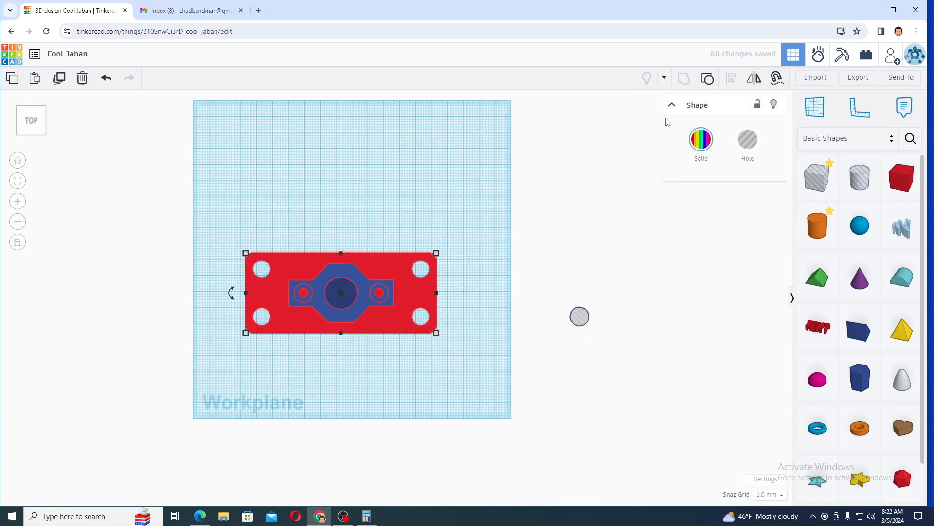
pyautogui.moveTo(432, 326); pyautogui.dragTo(472, 371, button='right')
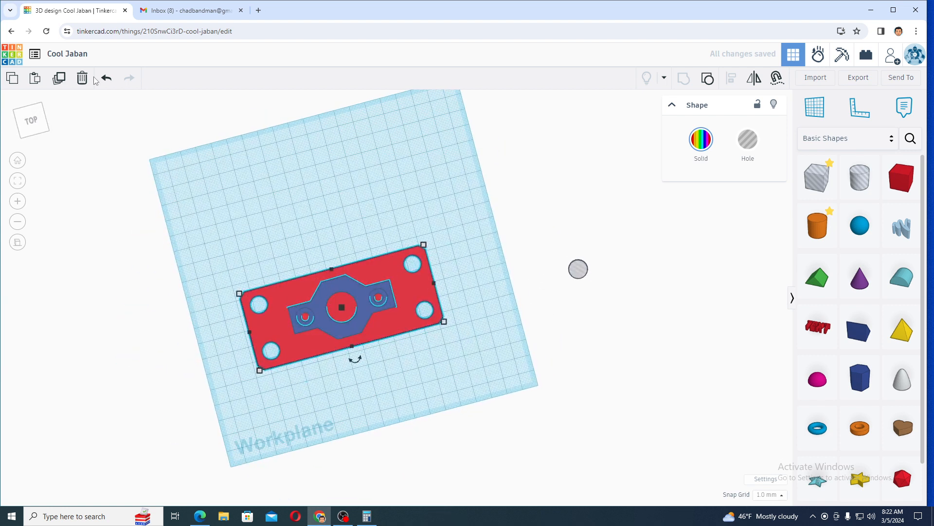
# Check the drawing's file name in the mail preview and rename the design as cad38
pyautogui.click(77, 55)
pyautogui.click(180, 11)
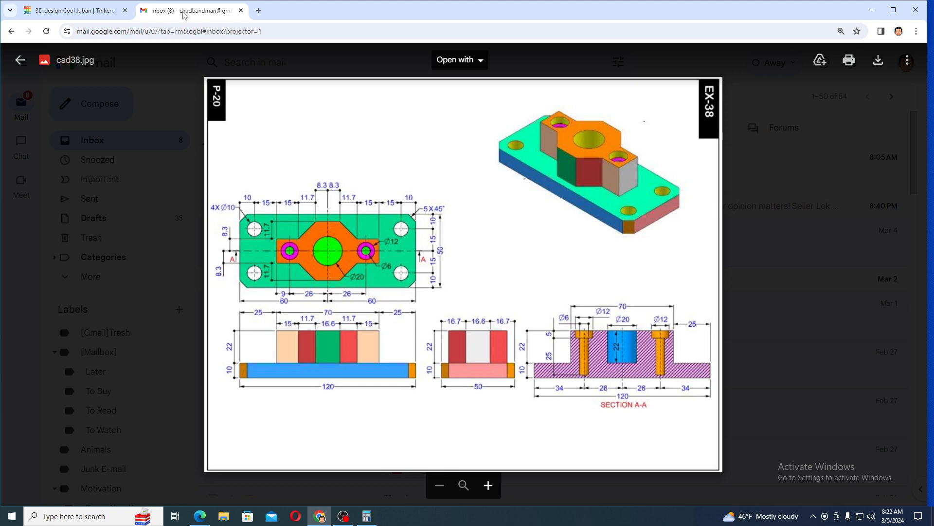
pyautogui.click(116, 17)
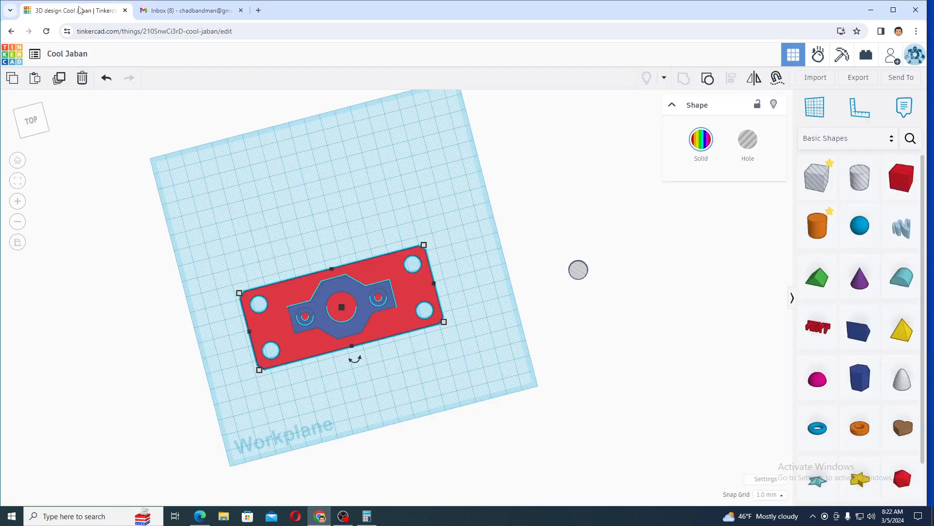
pyautogui.click(77, 54)
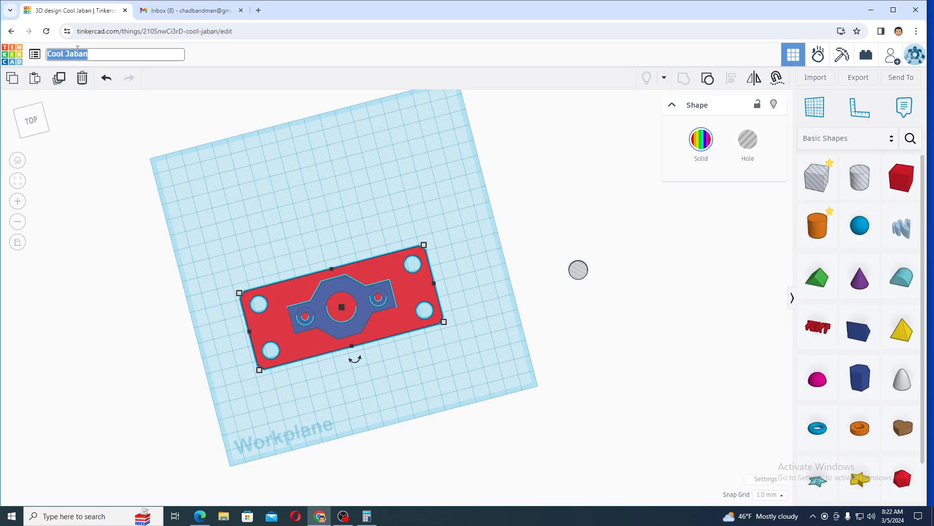
pyautogui.write('cag')
pyautogui.press('BackSpace')
pyautogui.write('d38')
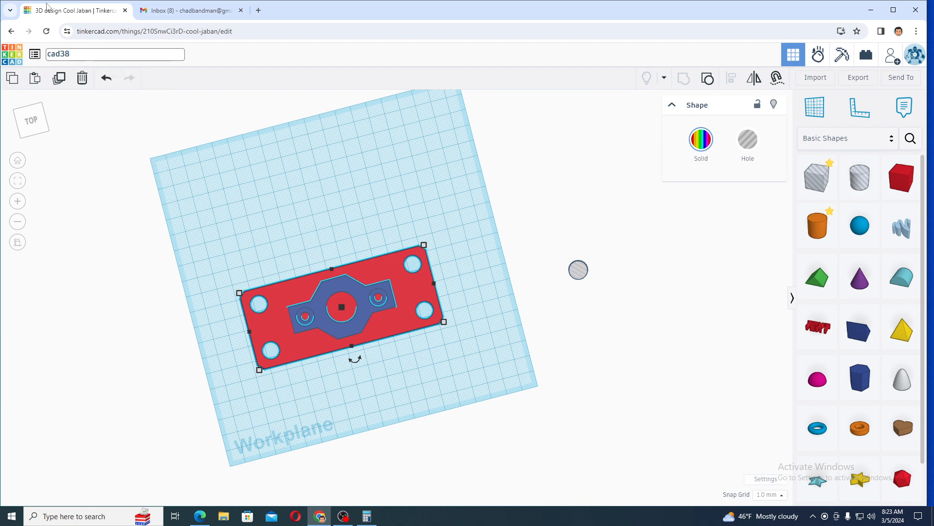